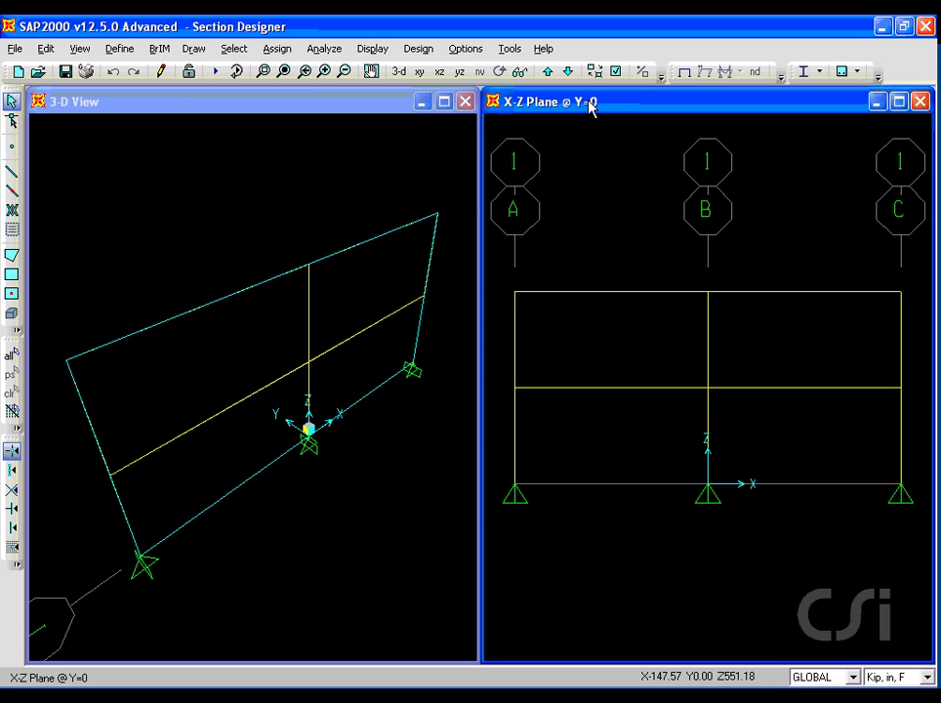
Add a new frame section property of type Other, defined as a Section Designer section
{"action": "left_click", "coordinate": [124, 51]}
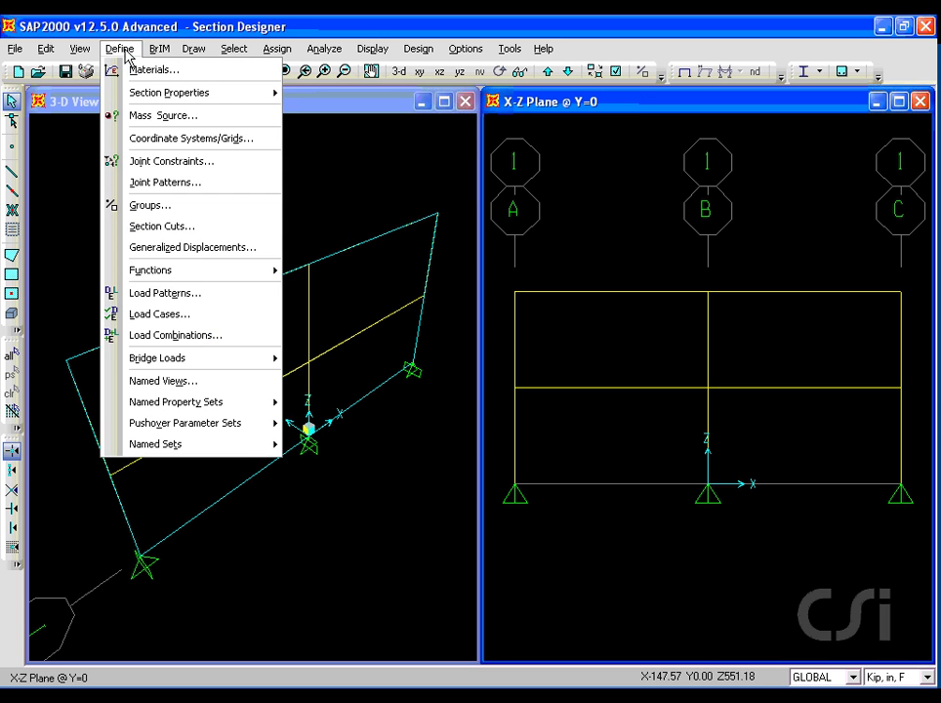
{"action": "mouse_move", "coordinate": [263, 94]}
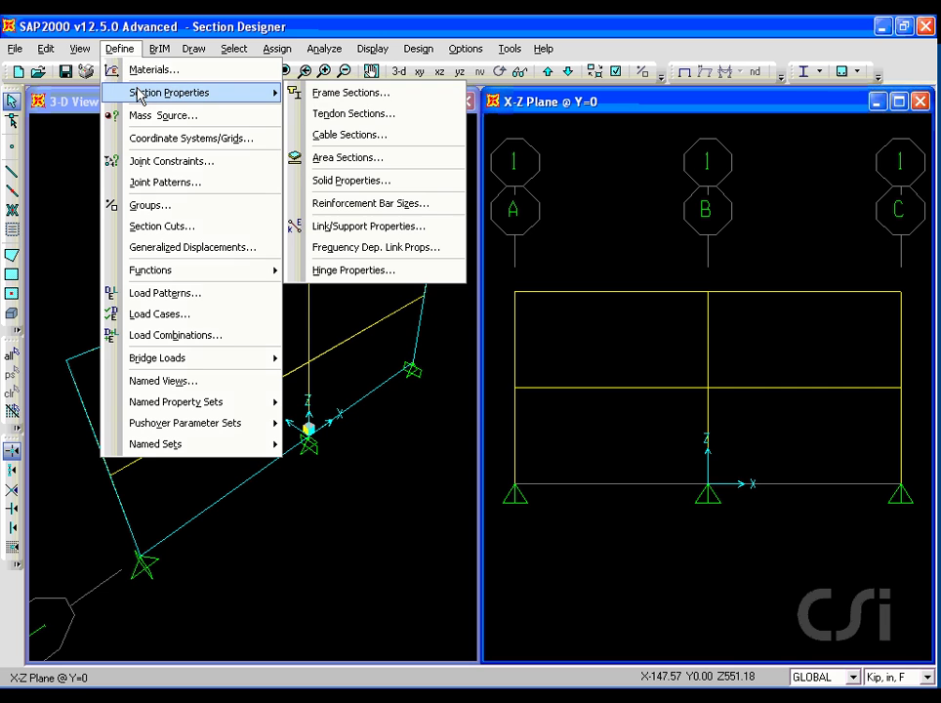
{"action": "left_click", "coordinate": [341, 93]}
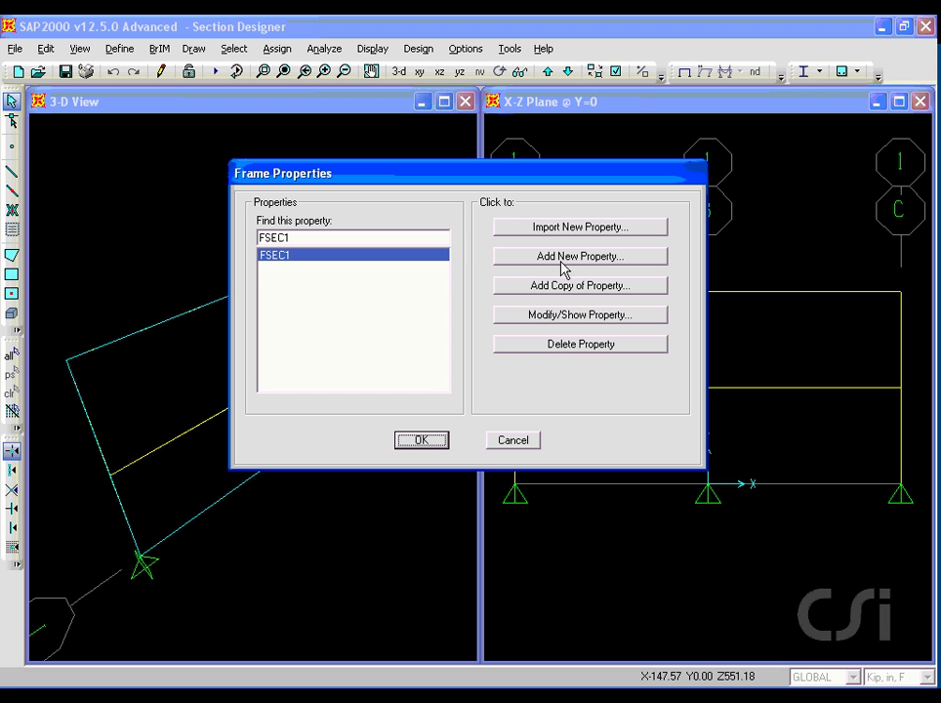
{"action": "left_click", "coordinate": [571, 258]}
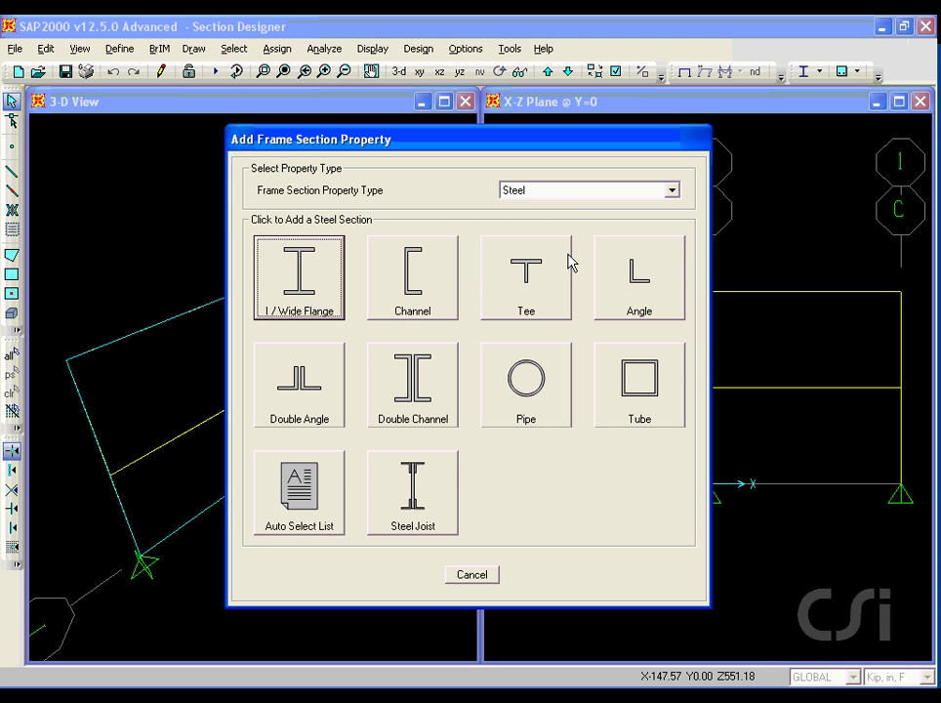
{"action": "left_click", "coordinate": [574, 192]}
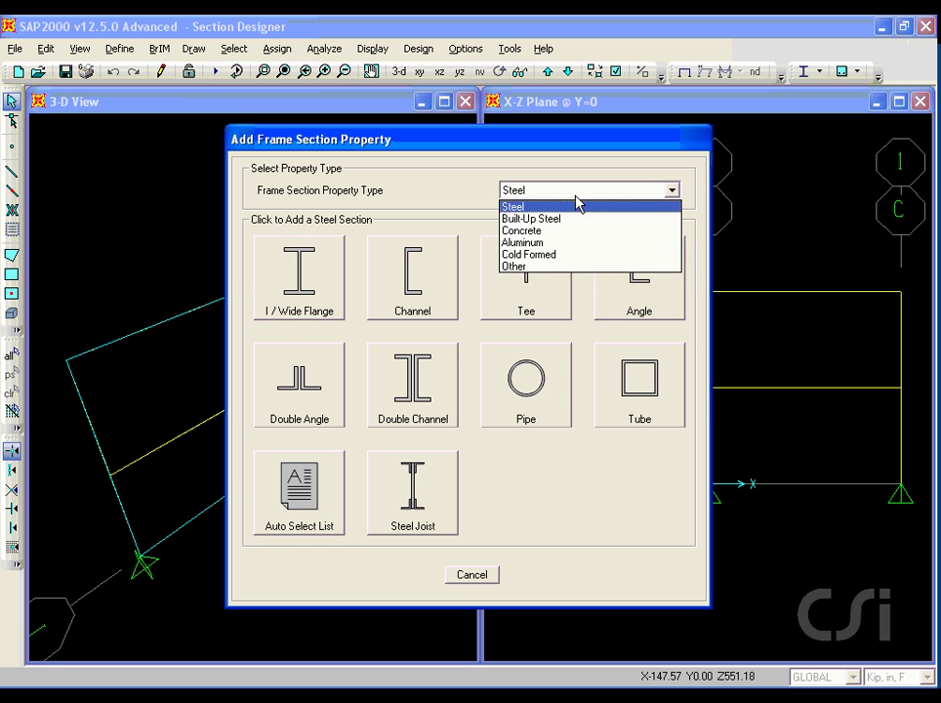
{"action": "left_click", "coordinate": [528, 268]}
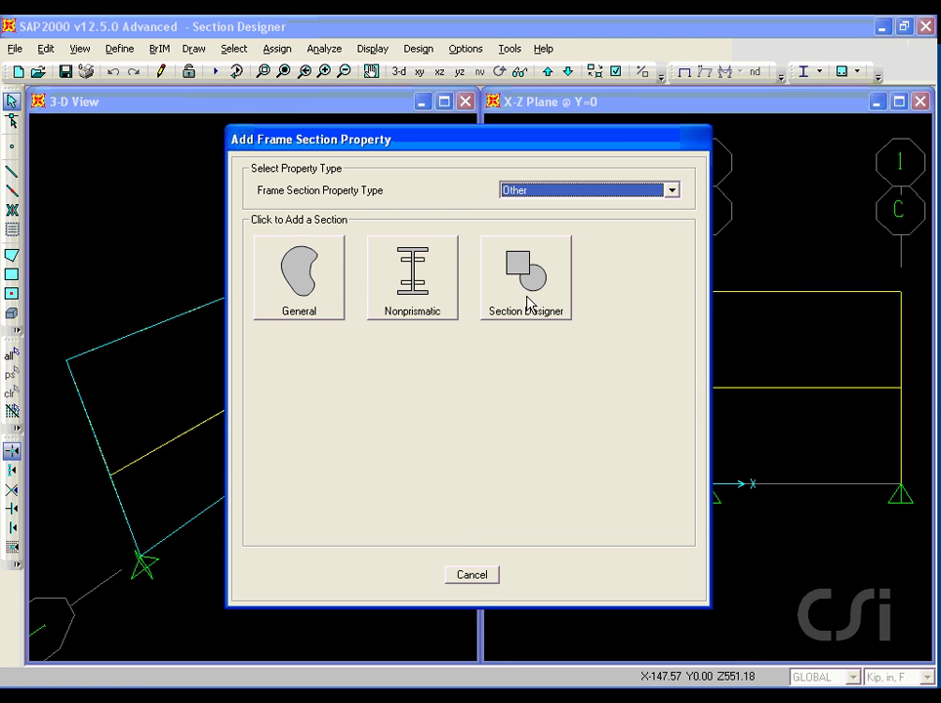
{"action": "left_click", "coordinate": [527, 304]}
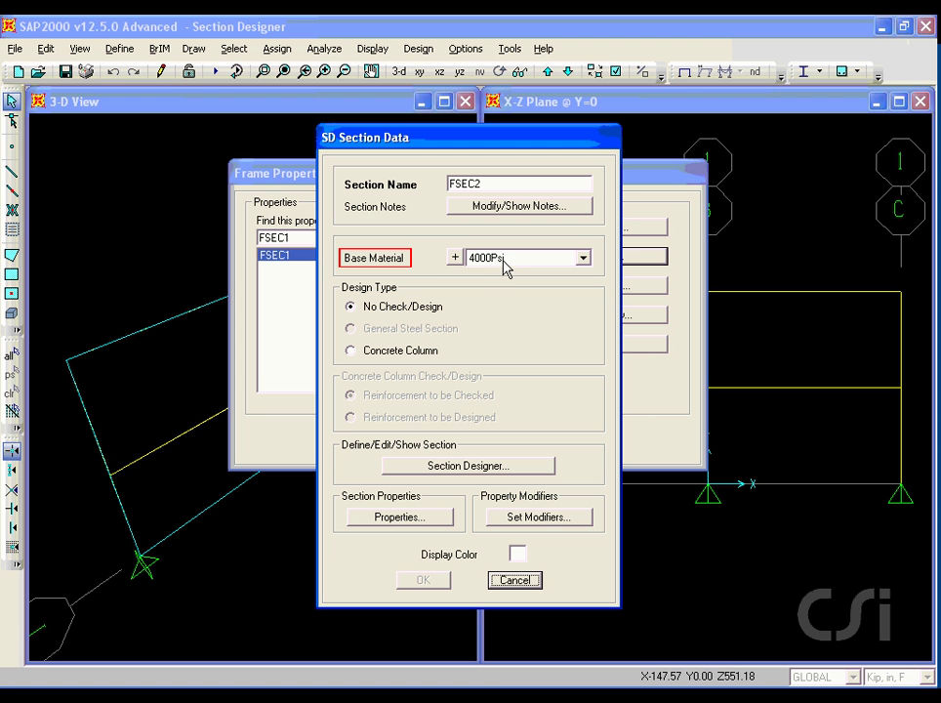
Set FSEC2 to base material 4000Psi and a Concrete Column design with reinforcement to be checked, and open its section for drawing
{"action": "left_click", "coordinate": [504, 260]}
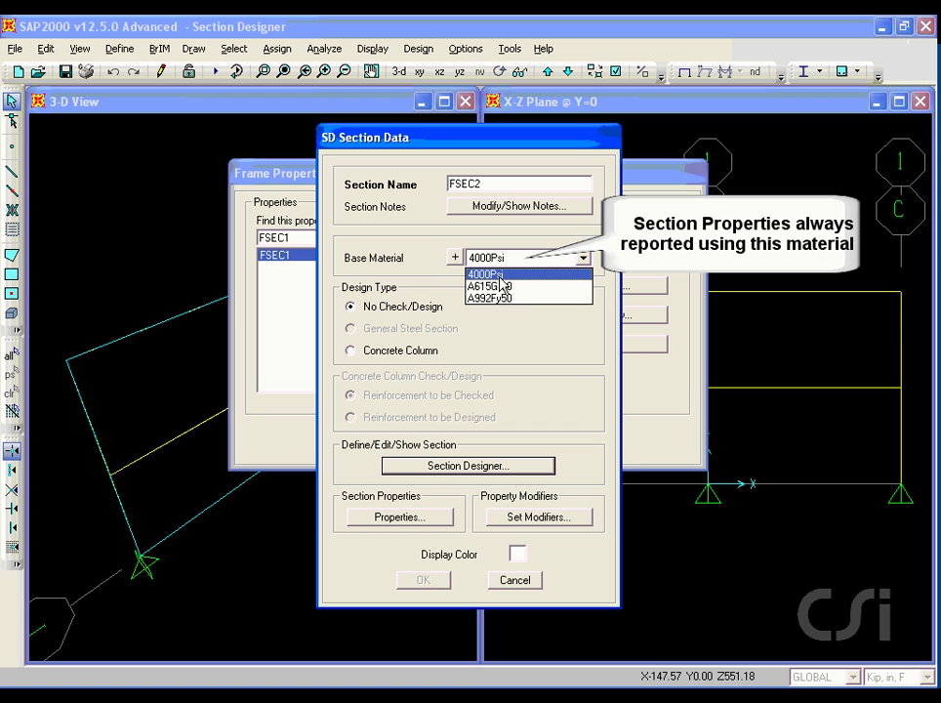
{"action": "left_click", "coordinate": [502, 276]}
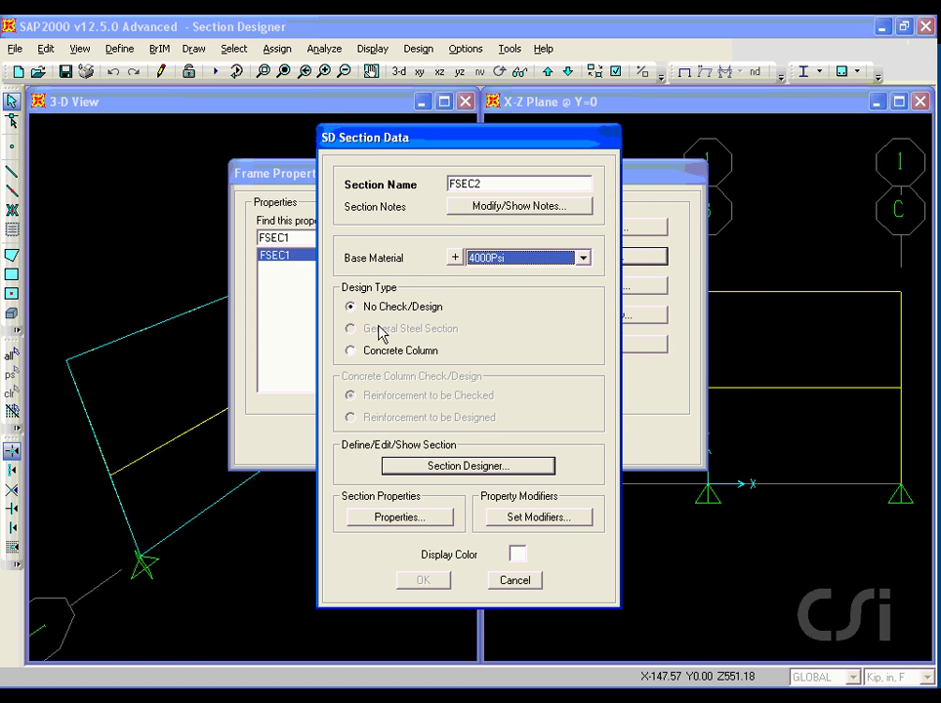
{"action": "left_click", "coordinate": [349, 351]}
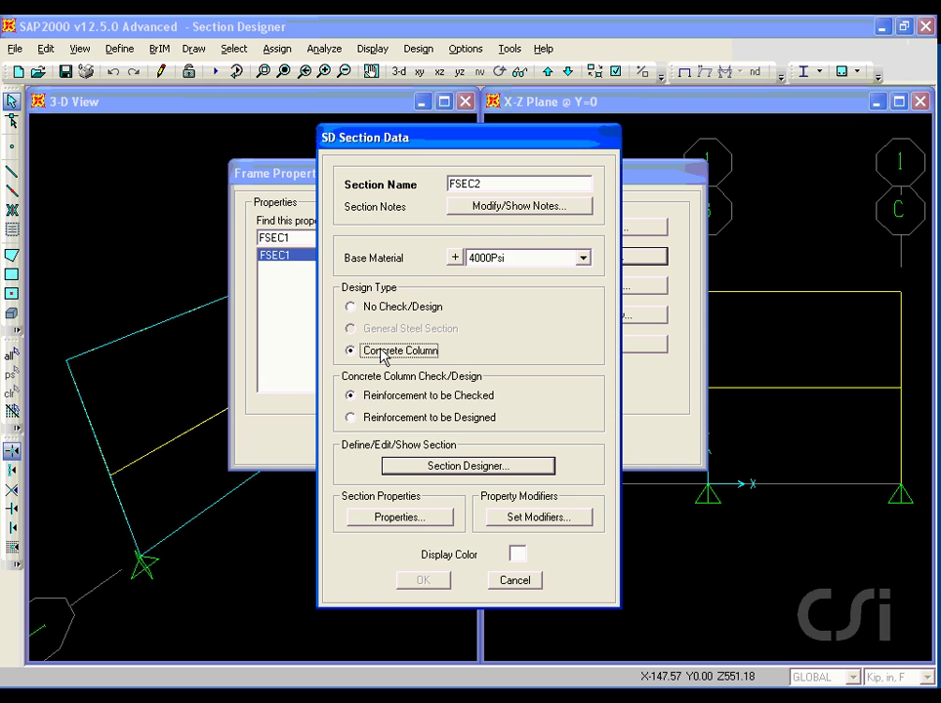
{"action": "left_click", "coordinate": [351, 418]}
{"action": "left_click", "coordinate": [352, 396]}
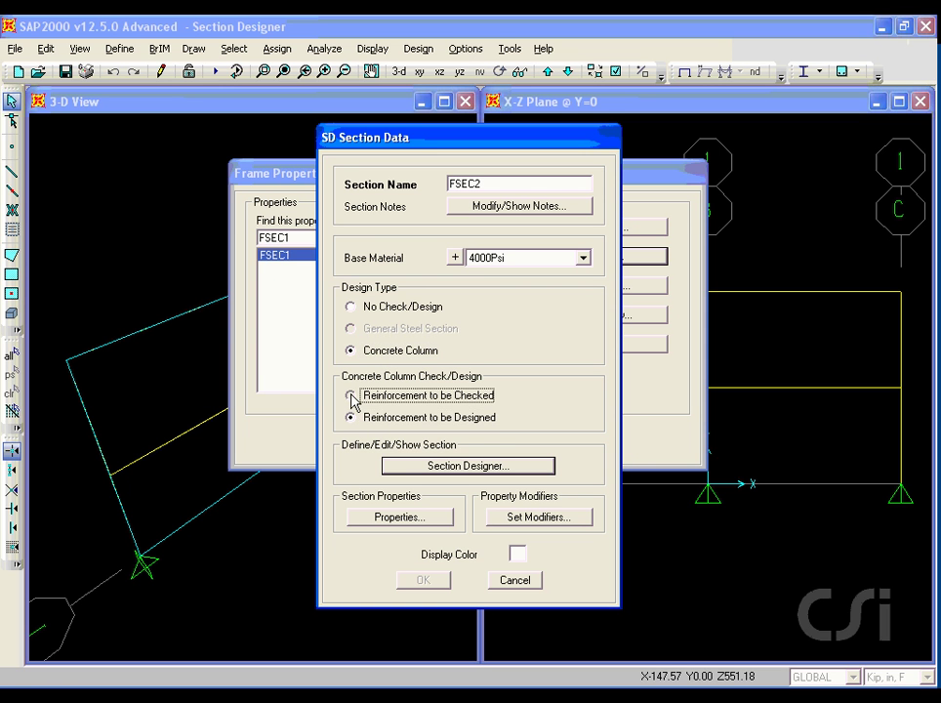
{"action": "left_click", "coordinate": [463, 468]}
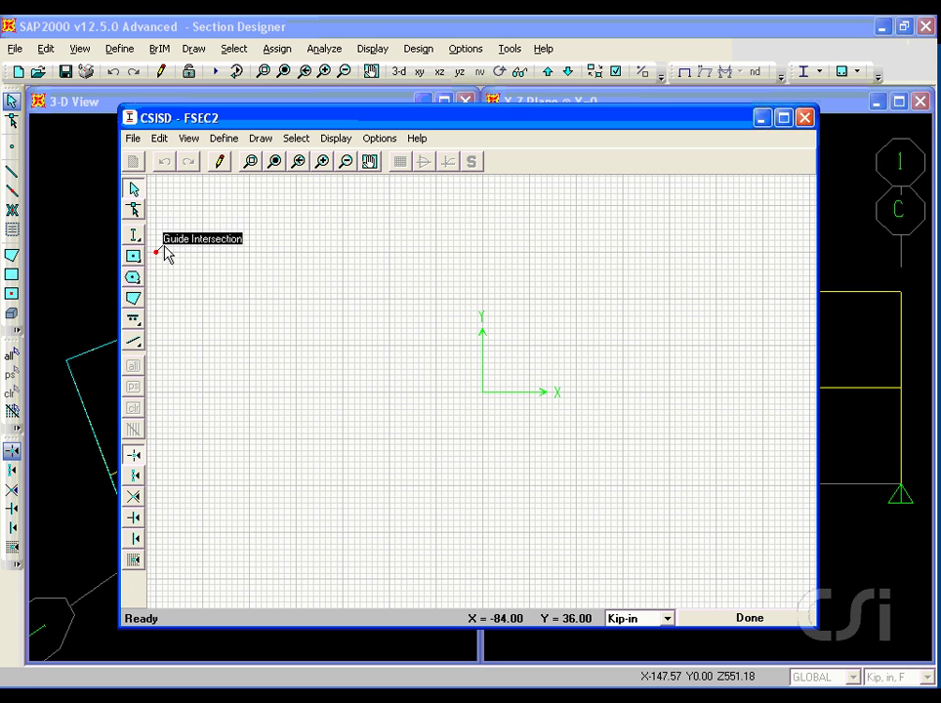
Place a structural steel channel shape centred on the origin of the section grid
{"action": "left_click", "coordinate": [136, 235]}
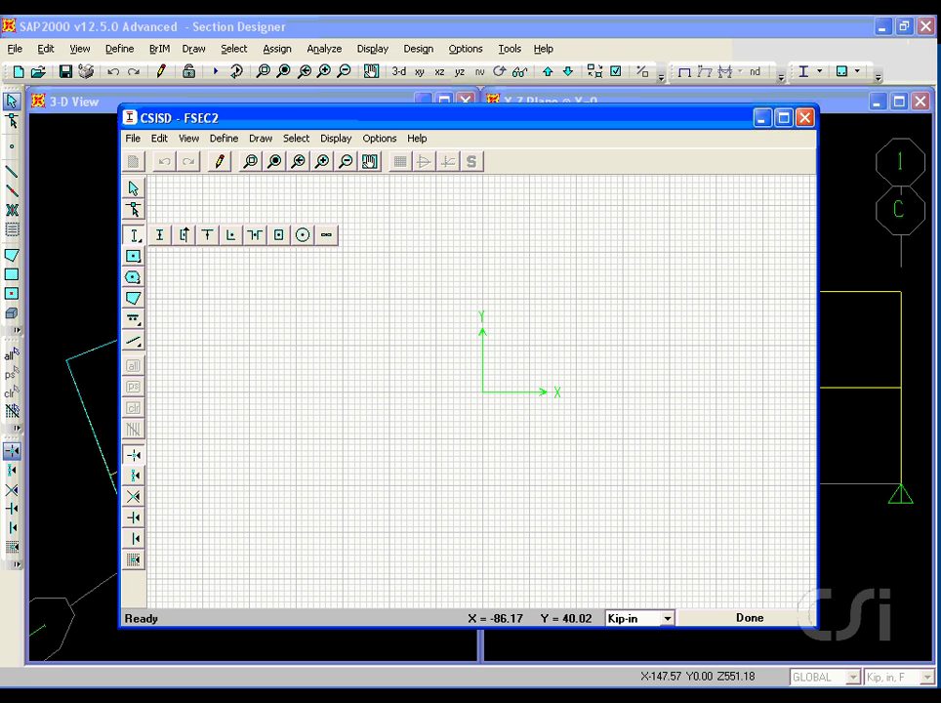
{"action": "left_click", "coordinate": [182, 235]}
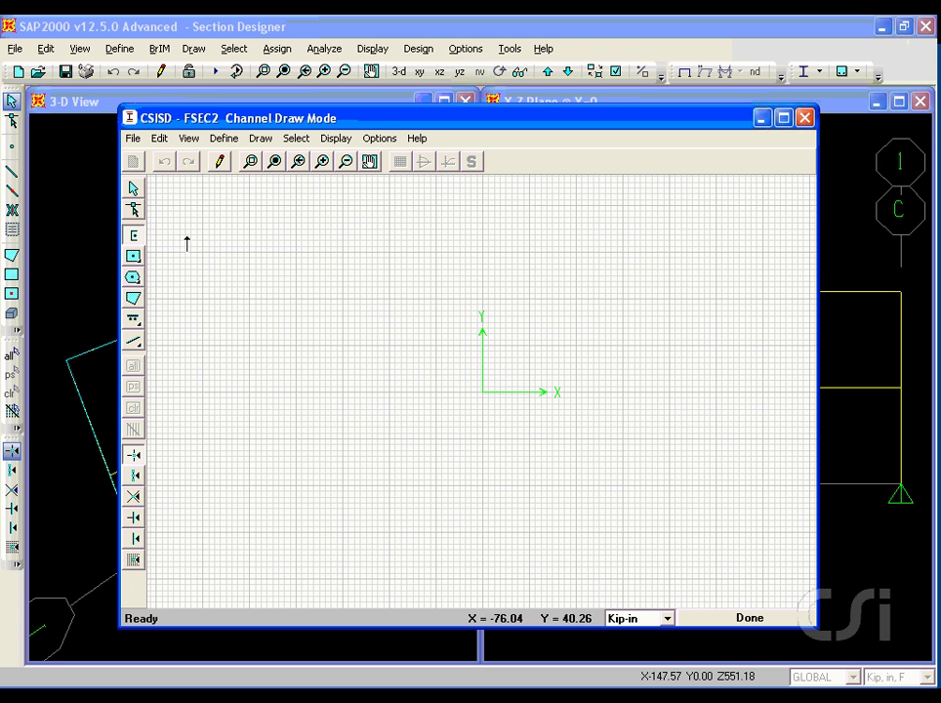
{"action": "left_click", "coordinate": [482, 392]}
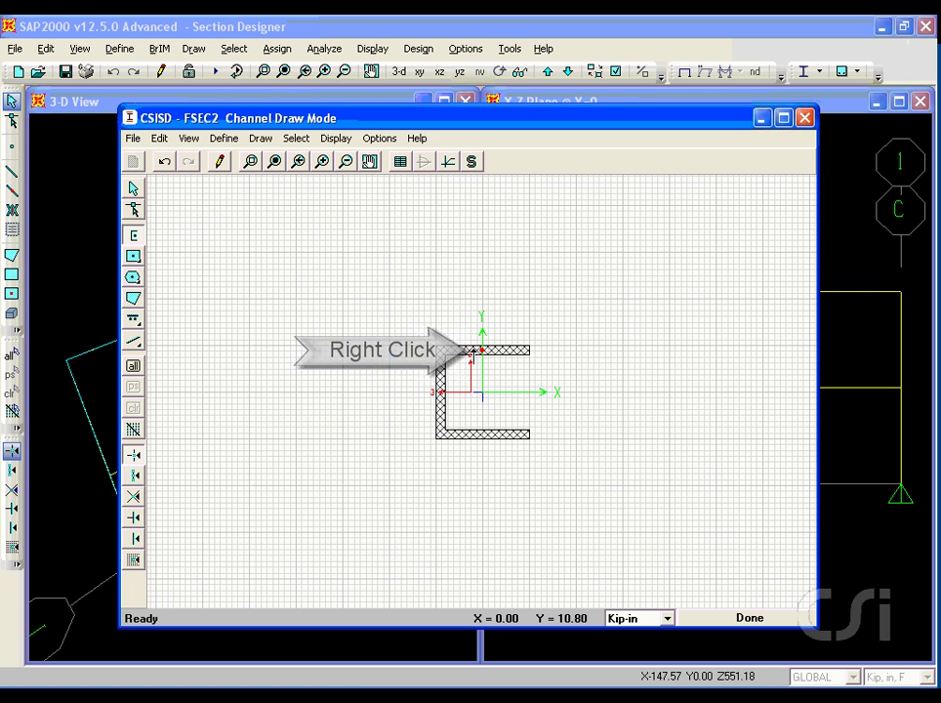
Assign material A992Fy50 to the channel shape in its properties
{"action": "right_click", "coordinate": [475, 352]}
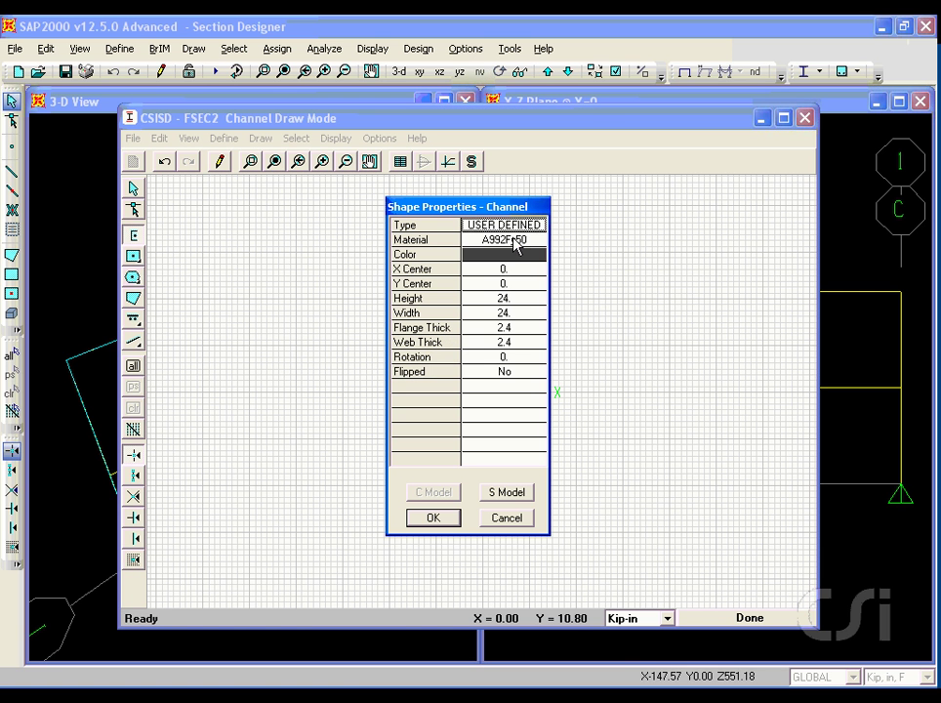
{"action": "left_click", "coordinate": [500, 240]}
{"action": "left_click", "coordinate": [536, 242]}
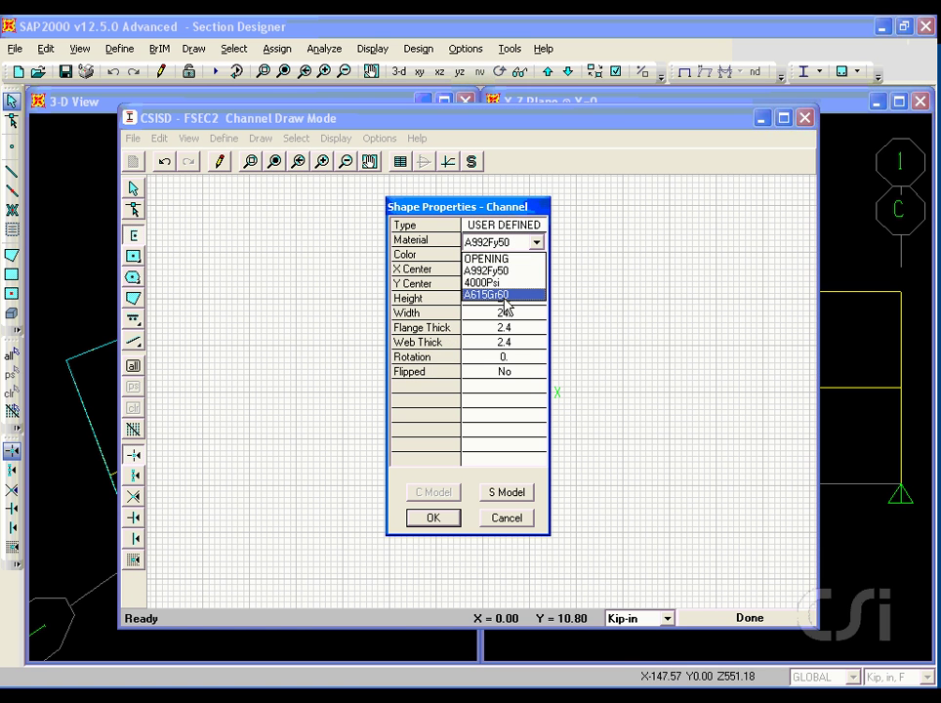
{"action": "left_click", "coordinate": [498, 272]}
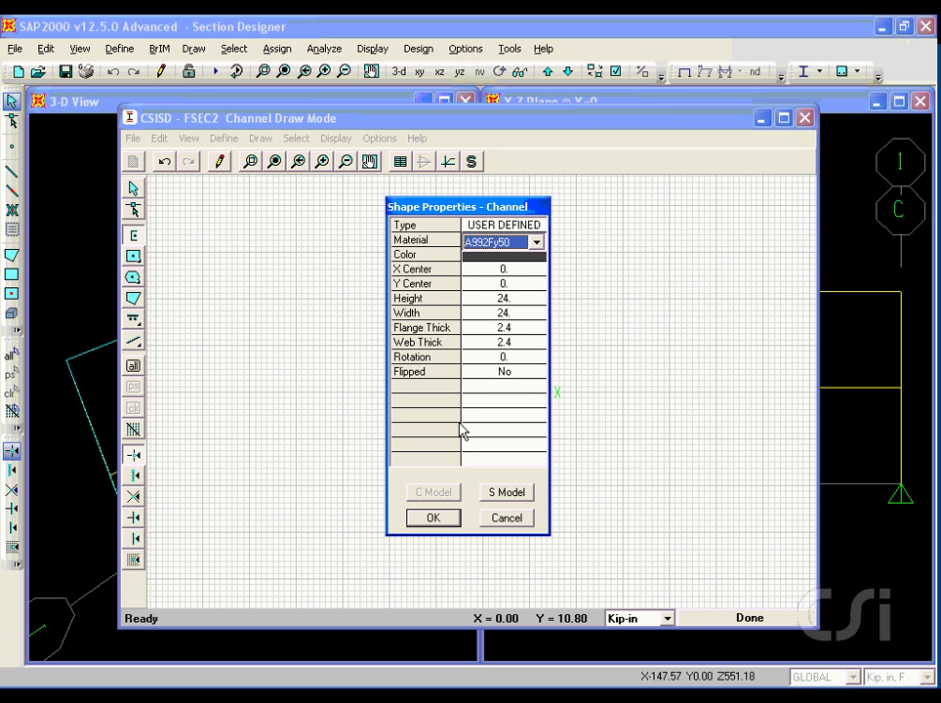
{"action": "left_click", "coordinate": [433, 519]}
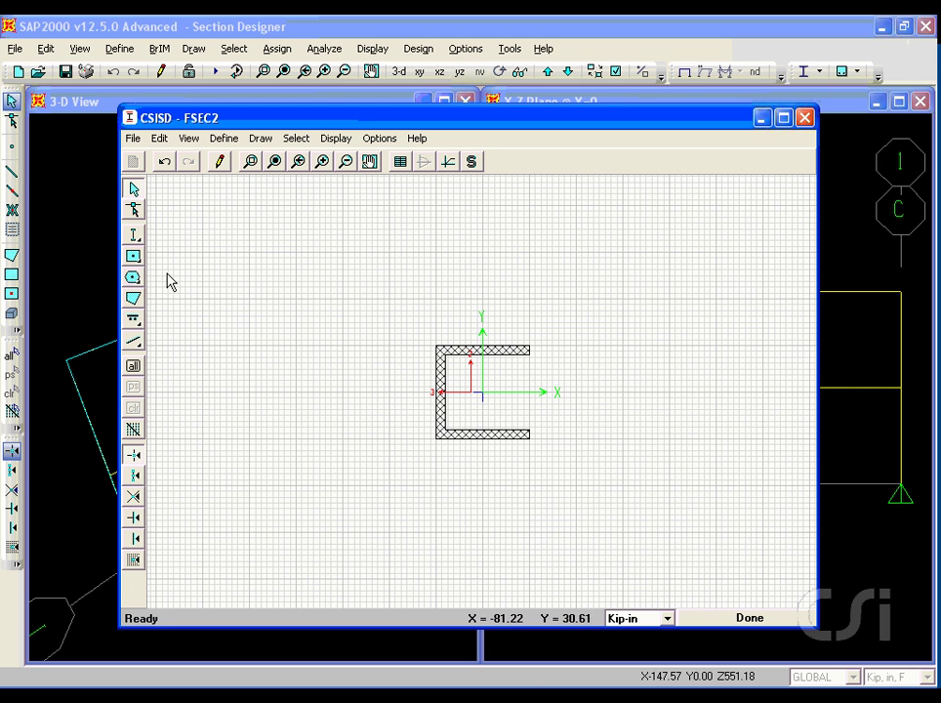
Place a solid circle beside the channel, centred at X = -48, Y = 0
{"action": "left_click", "coordinate": [133, 256]}
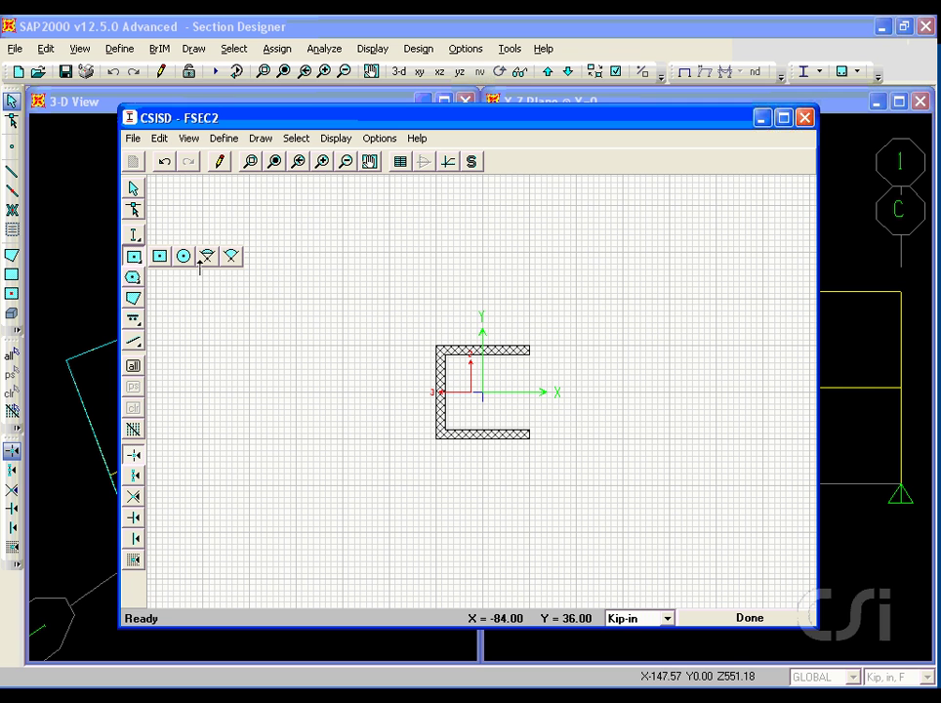
{"action": "left_click", "coordinate": [184, 258]}
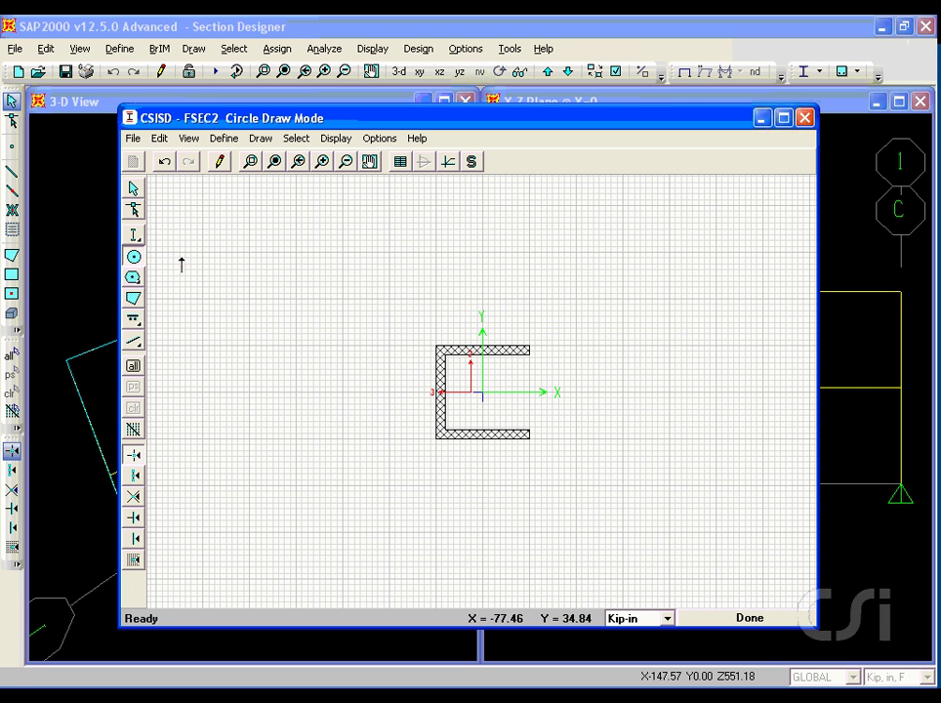
{"action": "left_click", "coordinate": [296, 392]}
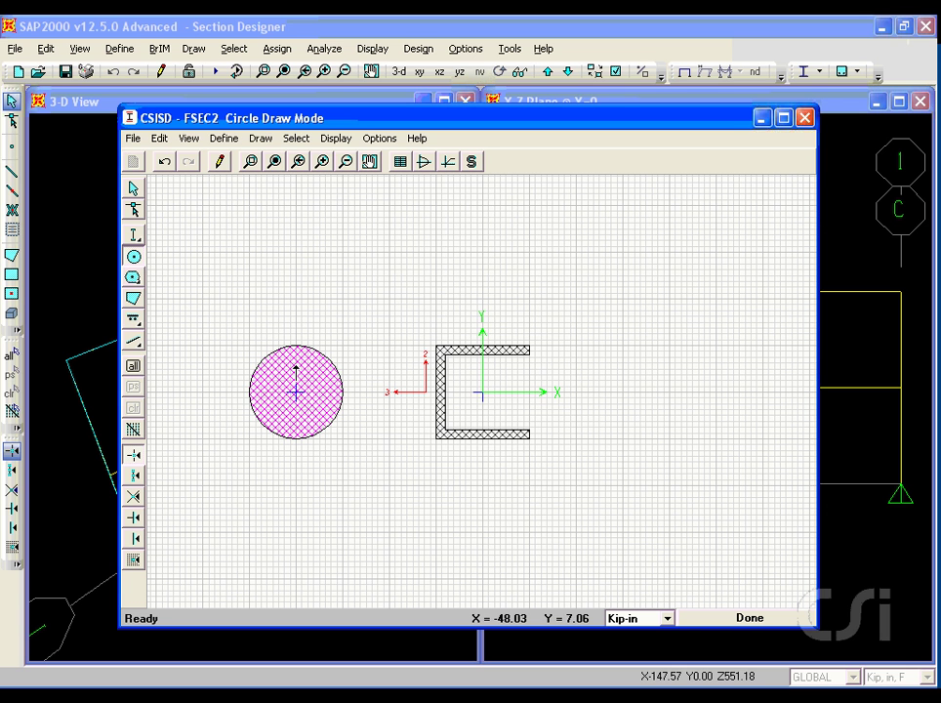
Turn on reinforcing for the solid circle and set its diameter to 36 inches
{"action": "right_click", "coordinate": [296, 371]}
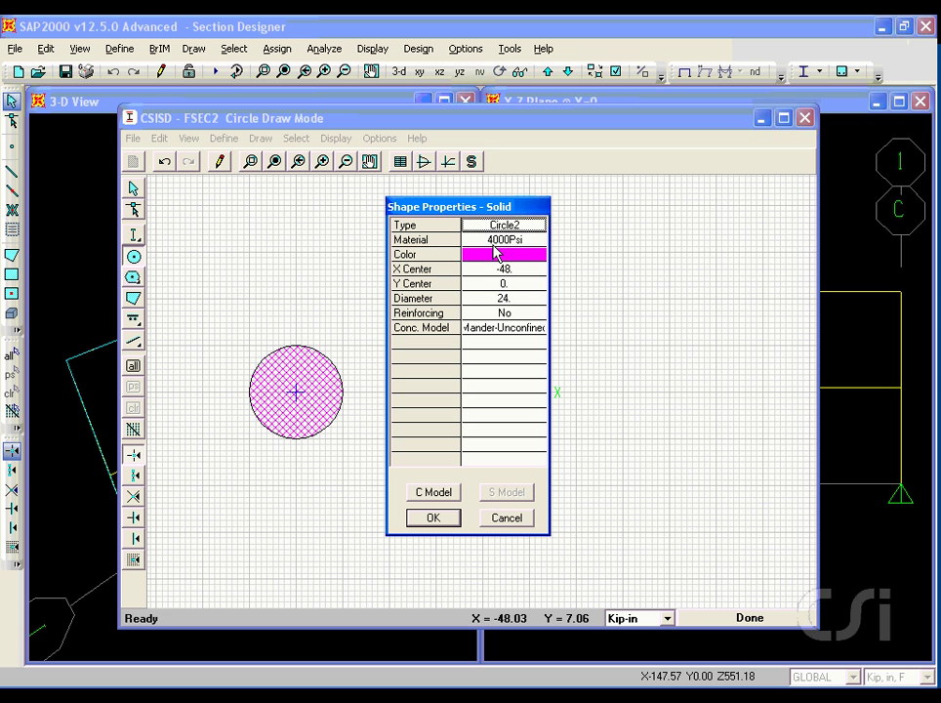
{"action": "left_click", "coordinate": [509, 315]}
{"action": "left_click", "coordinate": [536, 316]}
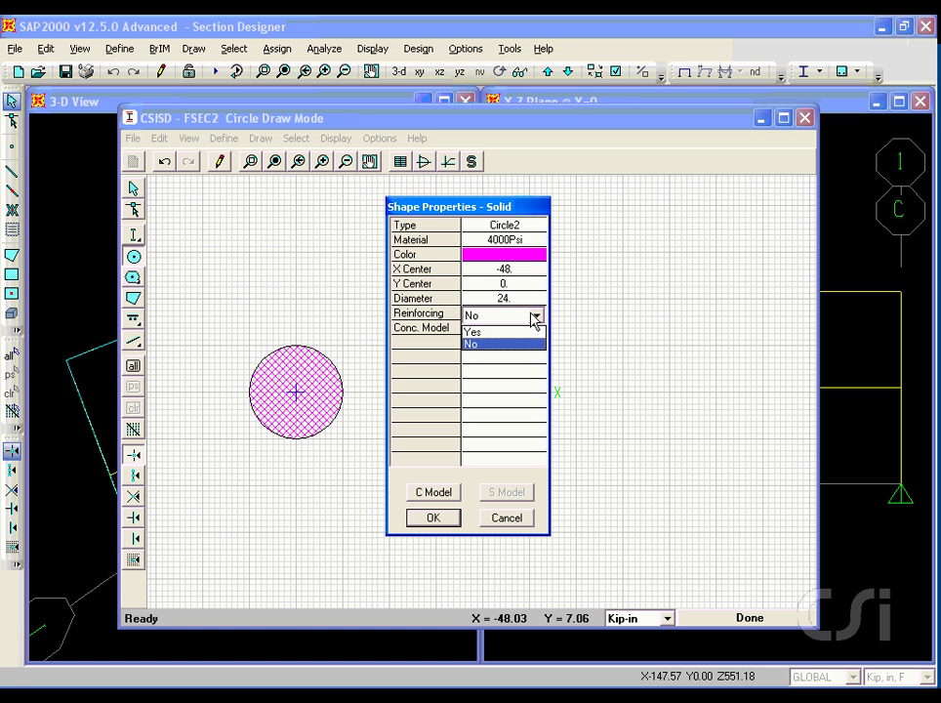
{"action": "left_click", "coordinate": [525, 334]}
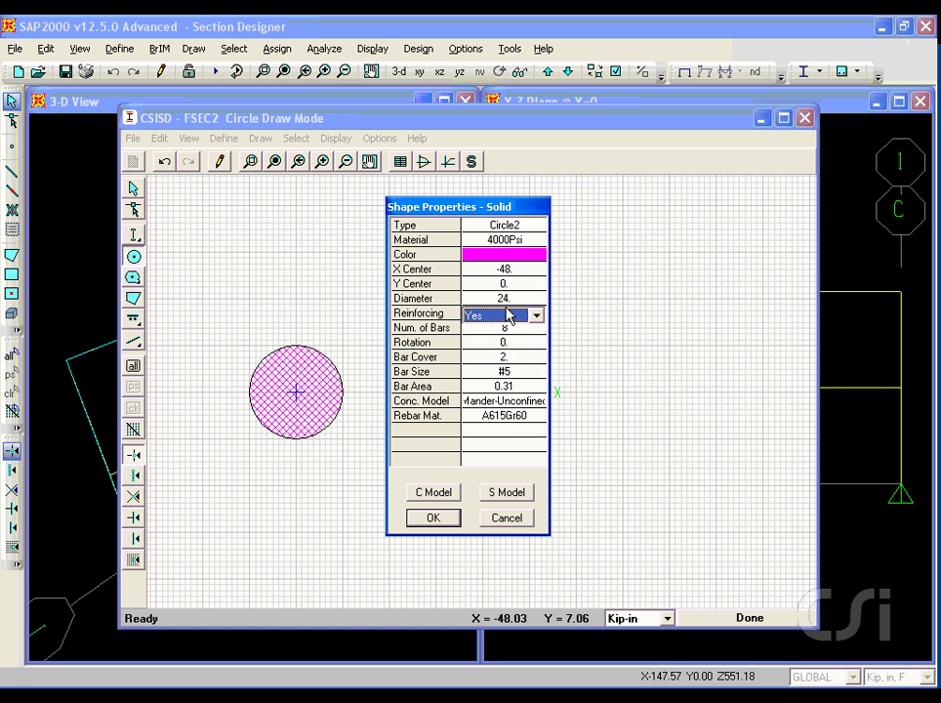
{"action": "left_click", "coordinate": [503, 298]}
{"action": "double_click", "coordinate": [504, 297]}
{"action": "type", "text": "3"}
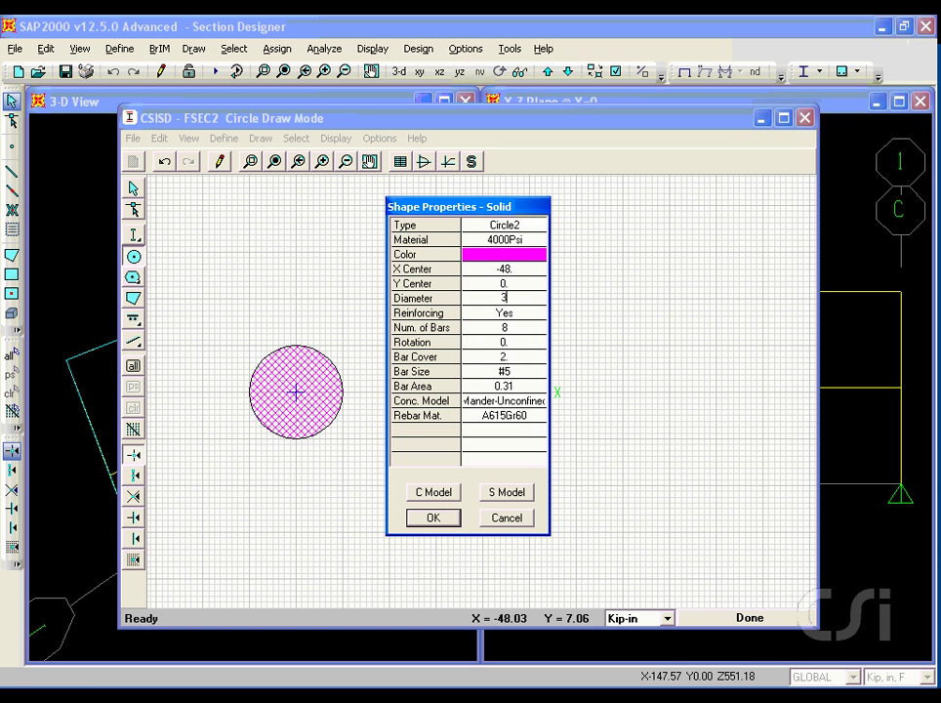
{"action": "type", "text": "6"}
{"action": "left_click", "coordinate": [438, 518]}
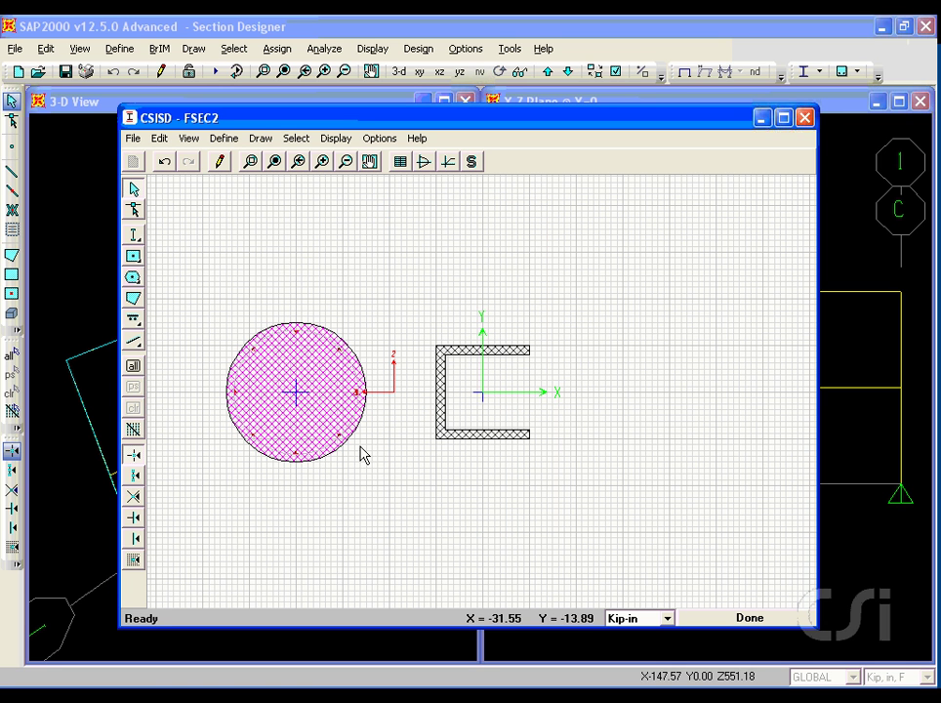
Draw a five-sided polygon on the open side of the channel, reaching out to about X = 84, Y = 12
{"action": "left_click", "coordinate": [133, 300]}
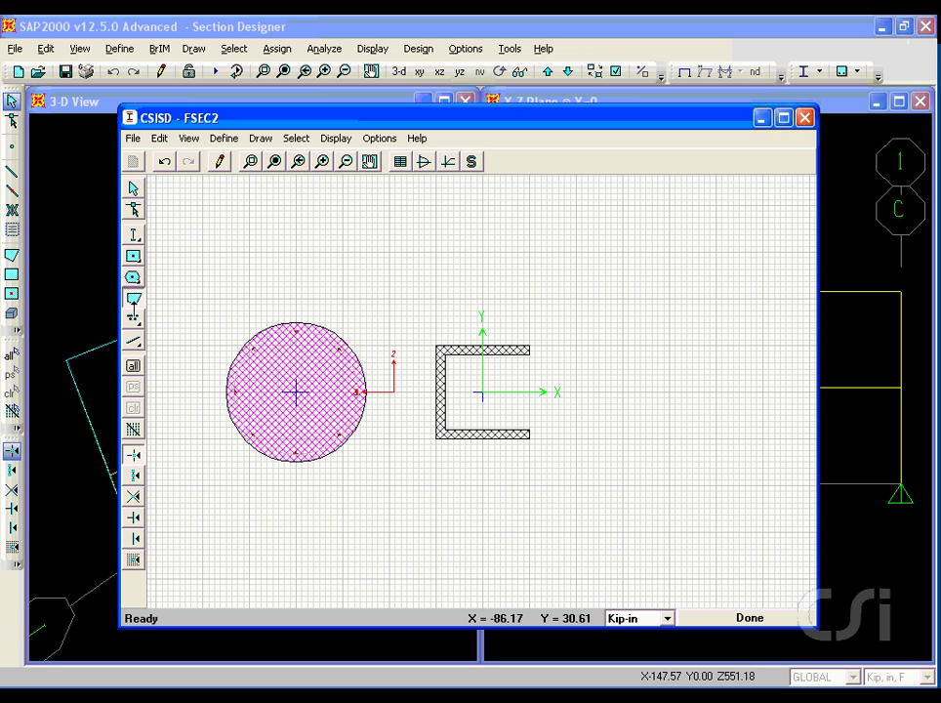
{"action": "left_click", "coordinate": [586, 313]}
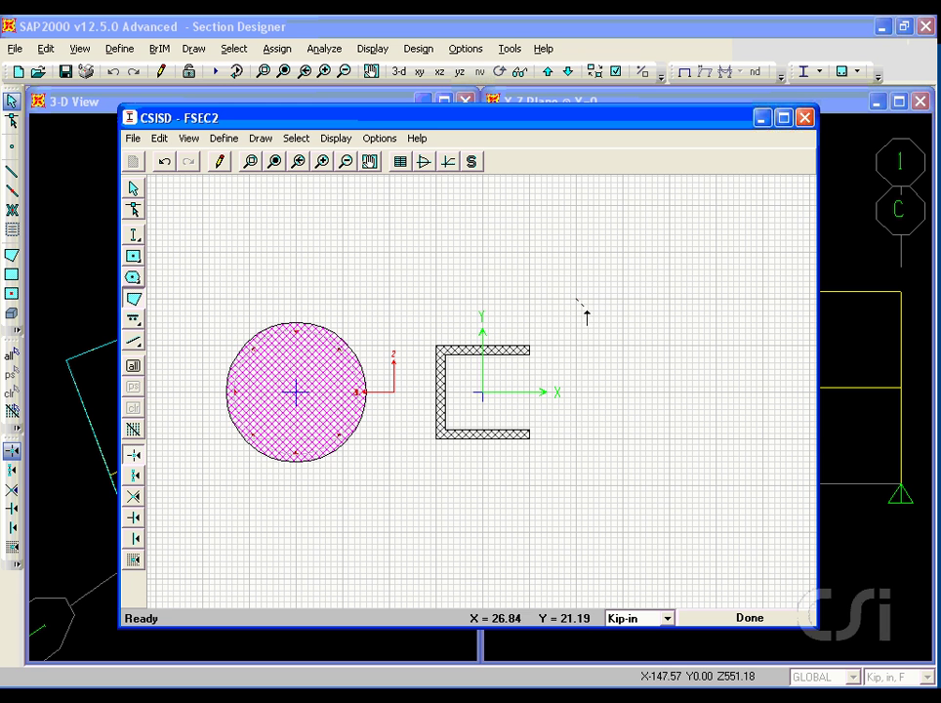
{"action": "left_click", "coordinate": [733, 248]}
{"action": "left_click", "coordinate": [809, 344]}
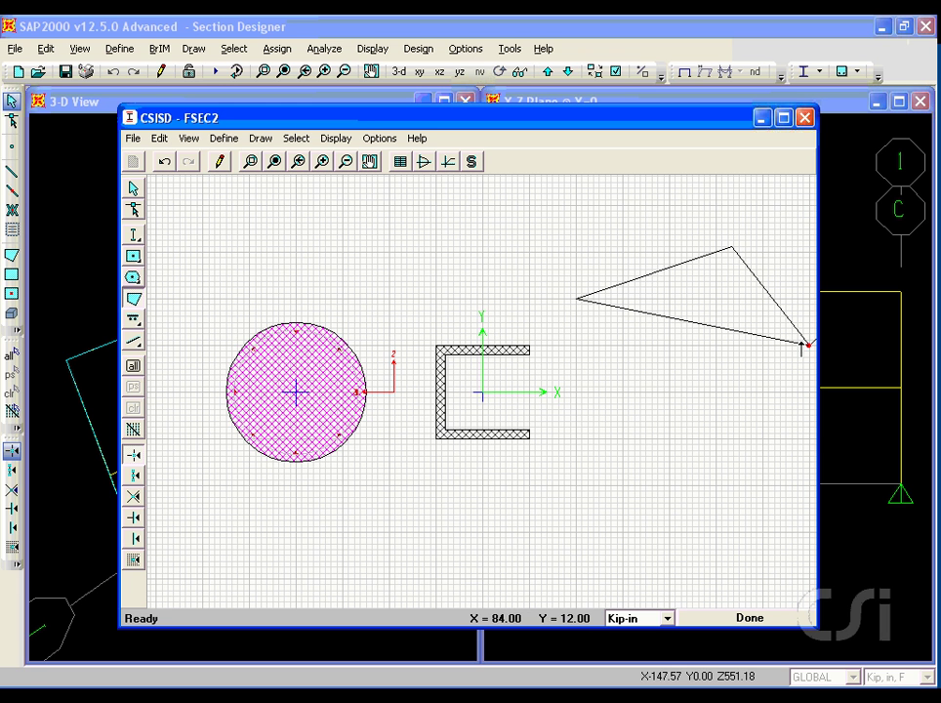
{"action": "left_click", "coordinate": [680, 422]}
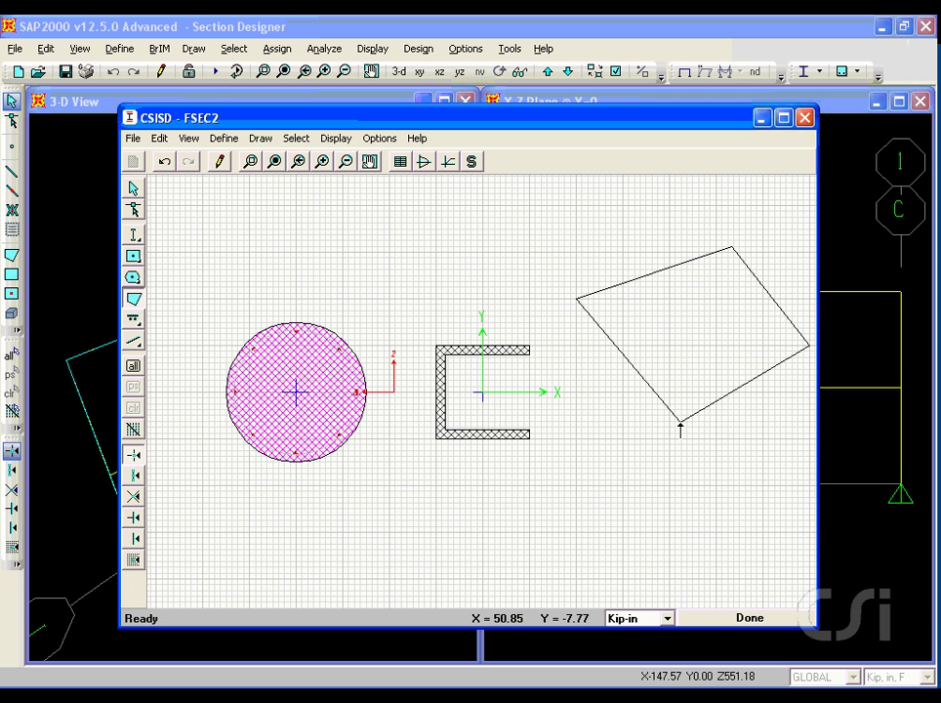
{"action": "left_click", "coordinate": [559, 361]}
{"action": "key", "text": "Return"}
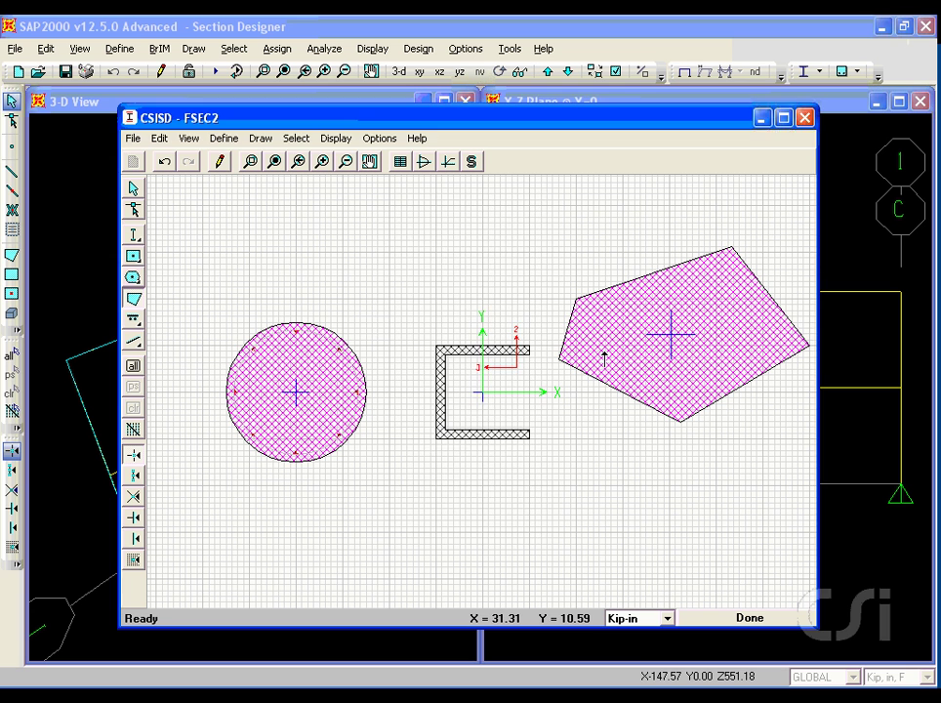
Turn on reinforcing for the five-sided polygon in its shape properties
{"action": "right_click", "coordinate": [603, 358]}
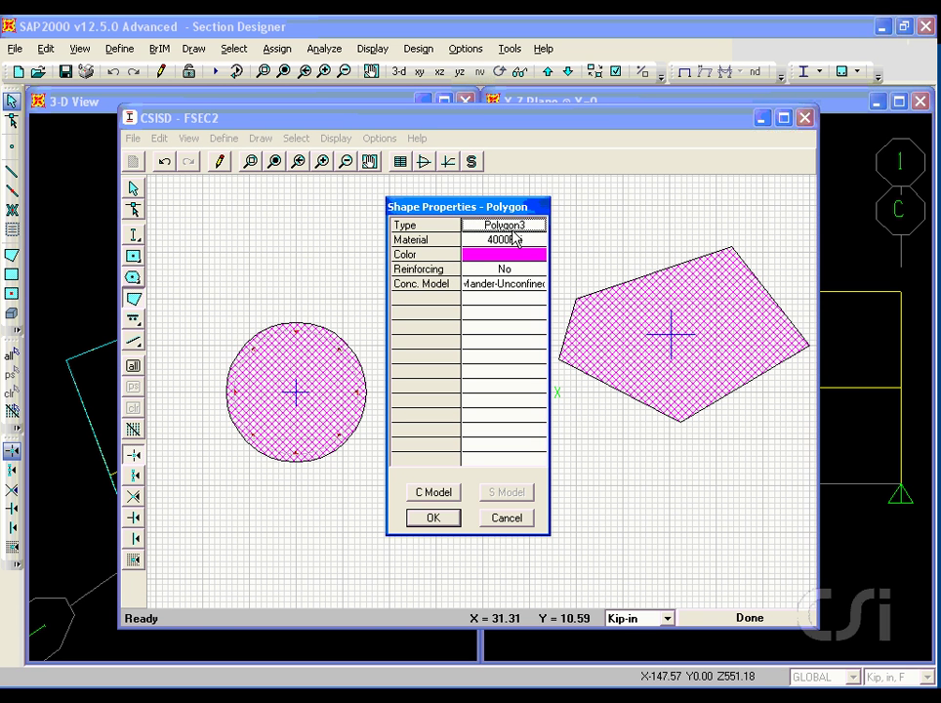
{"action": "left_click", "coordinate": [515, 276]}
{"action": "left_click", "coordinate": [519, 273]}
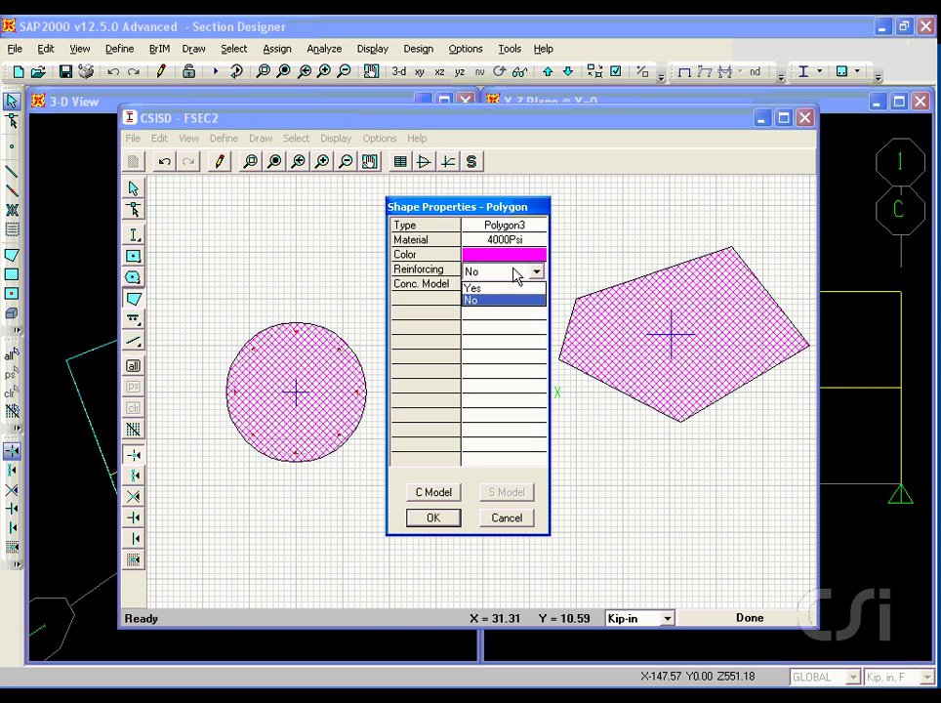
{"action": "left_click", "coordinate": [506, 289]}
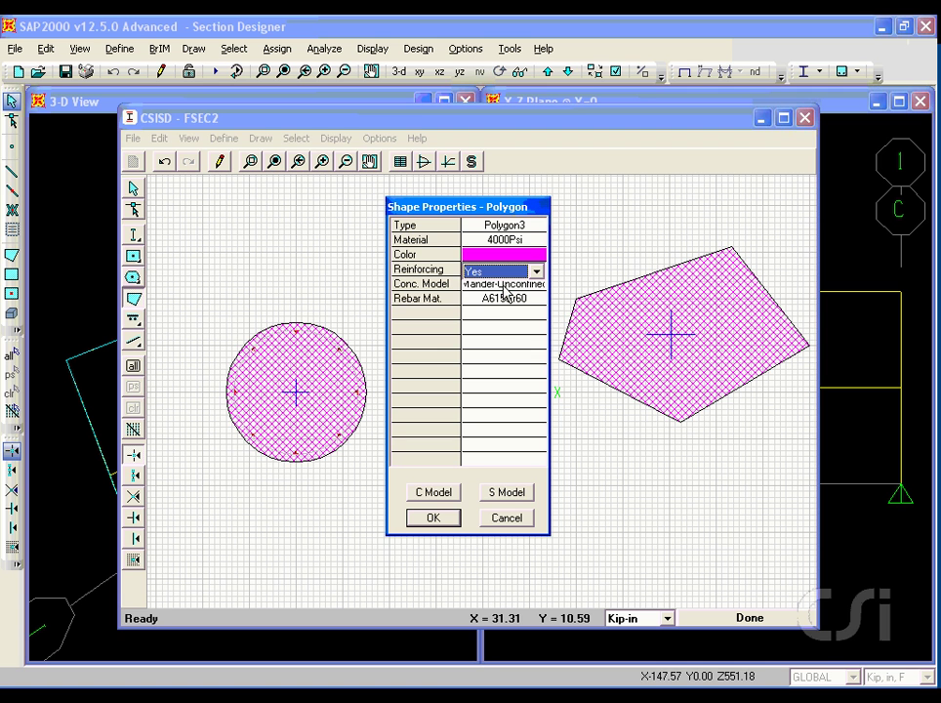
{"action": "left_click", "coordinate": [435, 519]}
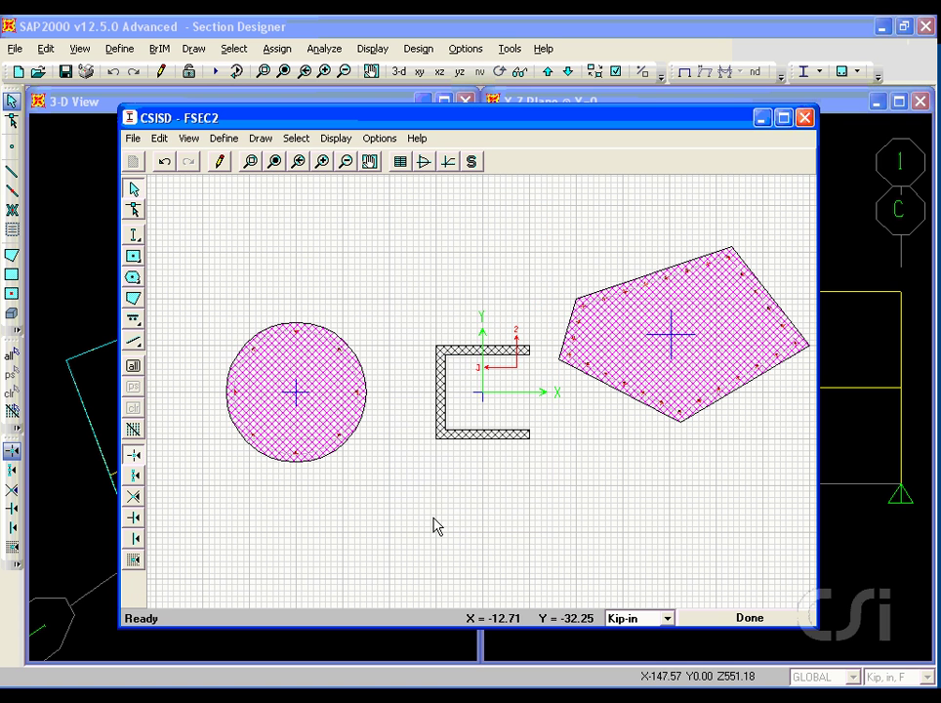
In reshape mode, shift the polygon down toward the channel and move its lowest corner to about X = 37, Y = -19
{"action": "left_click", "coordinate": [134, 212]}
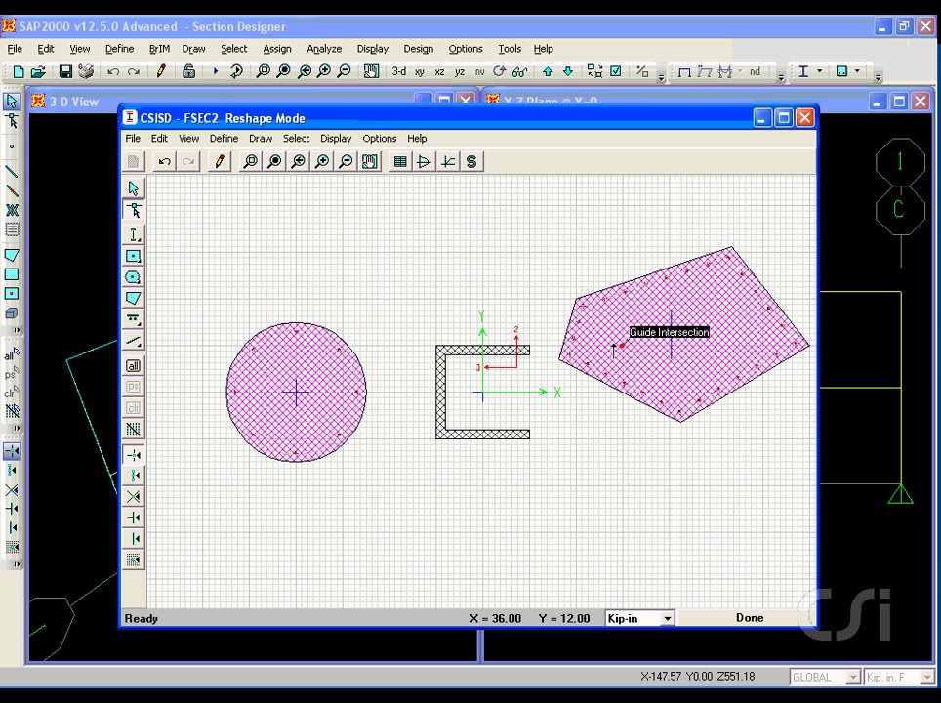
{"action": "left_click", "coordinate": [615, 347]}
{"action": "left_click_drag", "start_coordinate": [615, 340], "coordinate": [626, 390]}
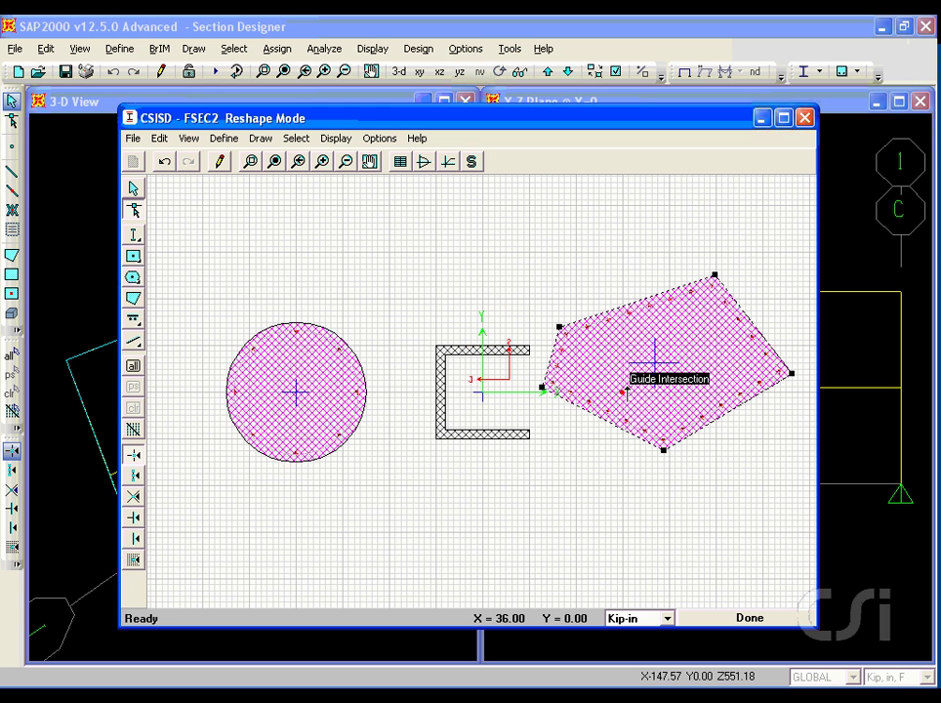
{"action": "left_click", "coordinate": [664, 449]}
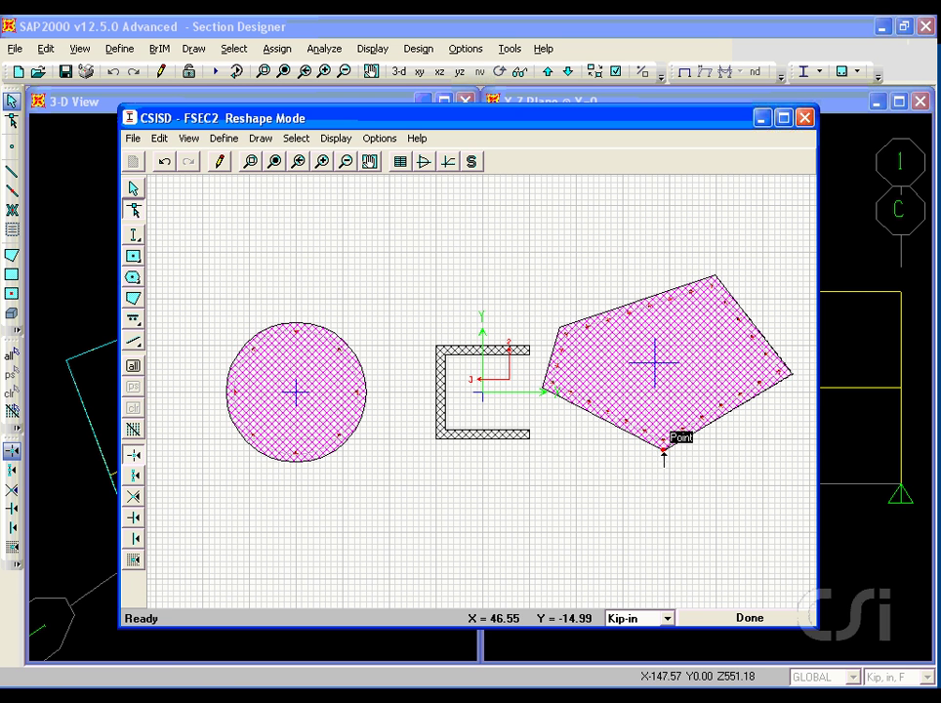
{"action": "left_click_drag", "start_coordinate": [664, 449], "coordinate": [633, 480]}
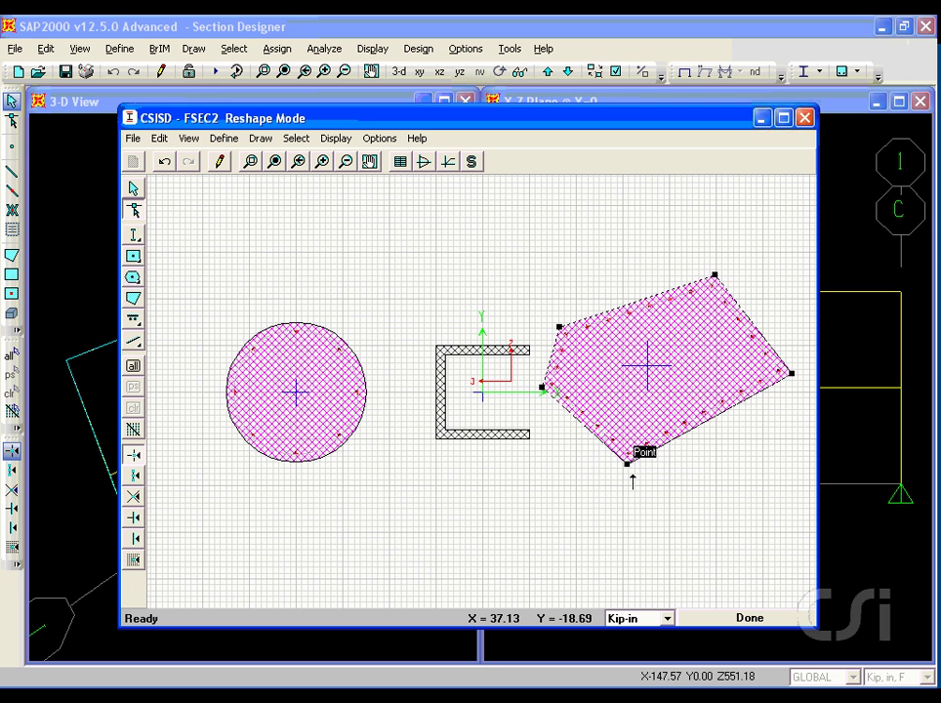
Open the moved corner's coordinates for viewing without changing them, and shift the solid circle toward the channel
{"action": "right_click", "coordinate": [627, 465]}
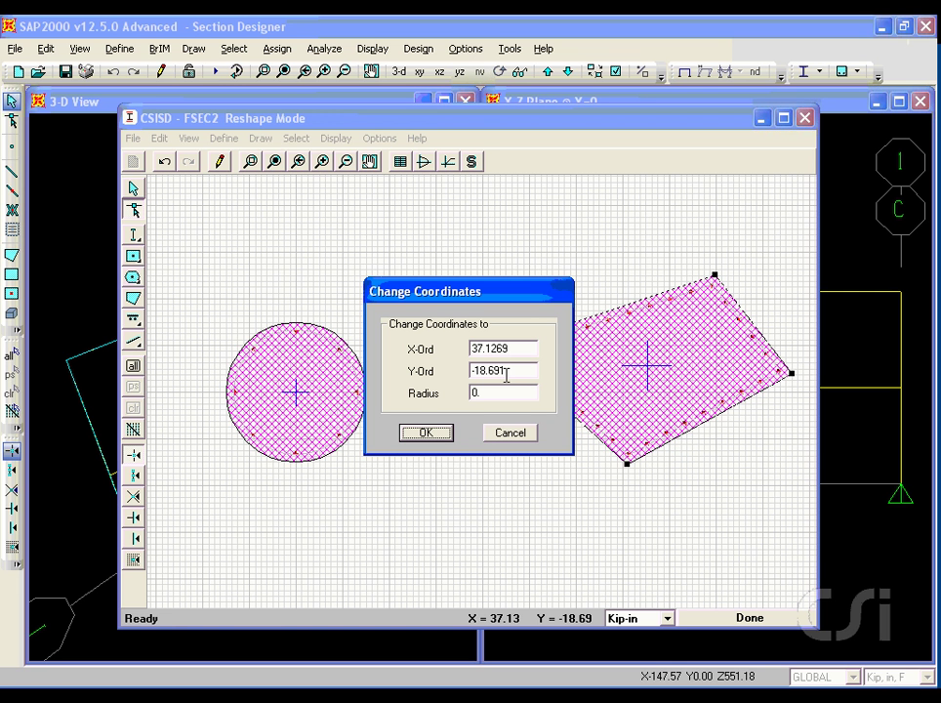
{"action": "left_click", "coordinate": [514, 434]}
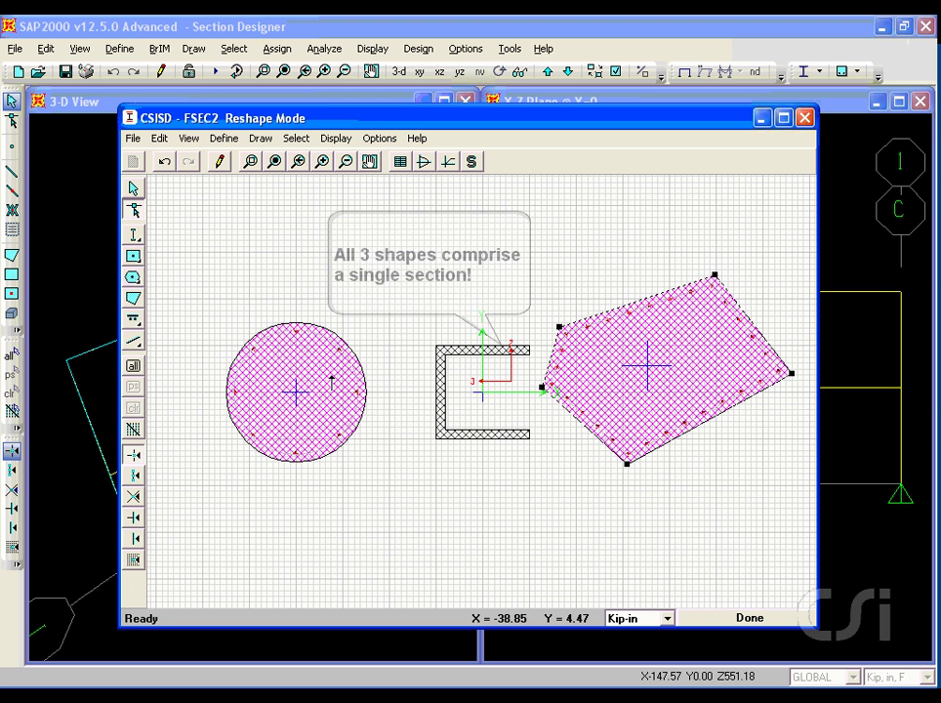
{"action": "left_click_drag", "start_coordinate": [340, 386], "coordinate": [401, 384]}
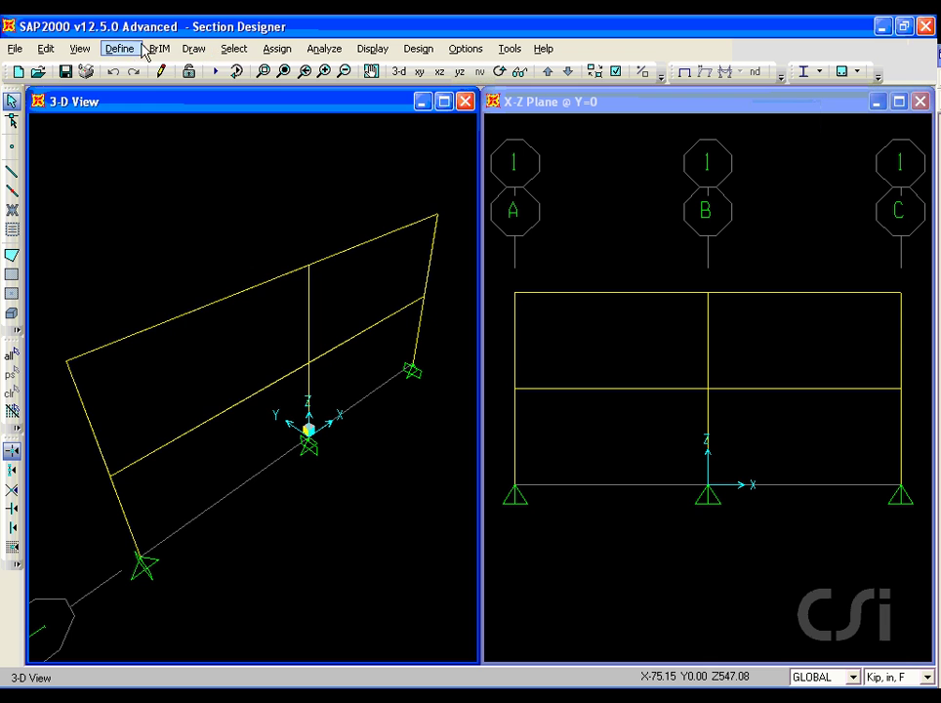
Add a new frame section property of type Other, using Section Designer
{"action": "left_click", "coordinate": [121, 49]}
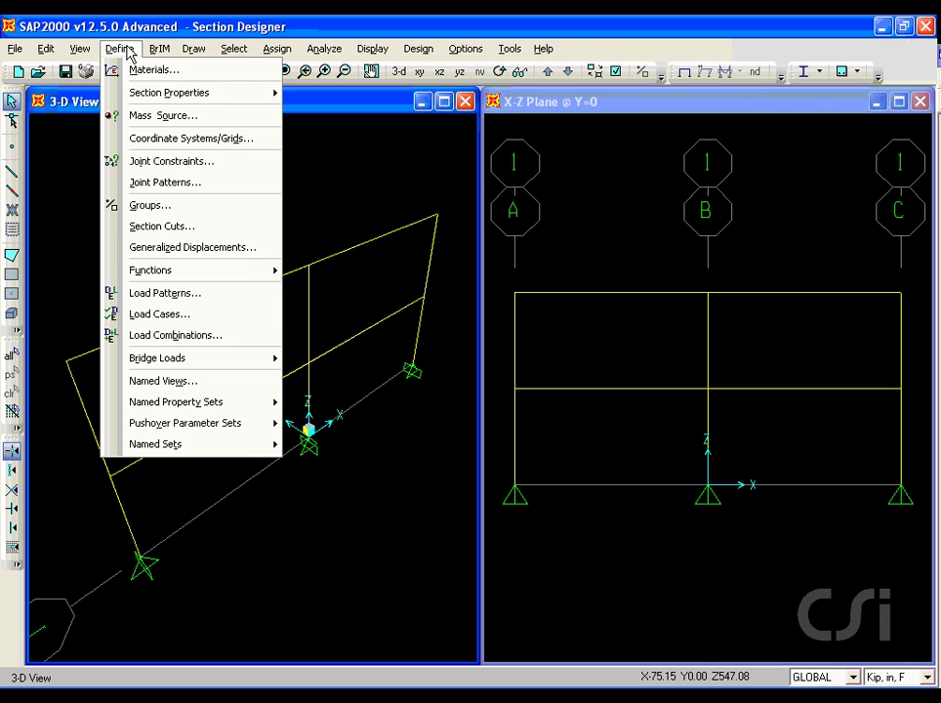
{"action": "mouse_move", "coordinate": [148, 93]}
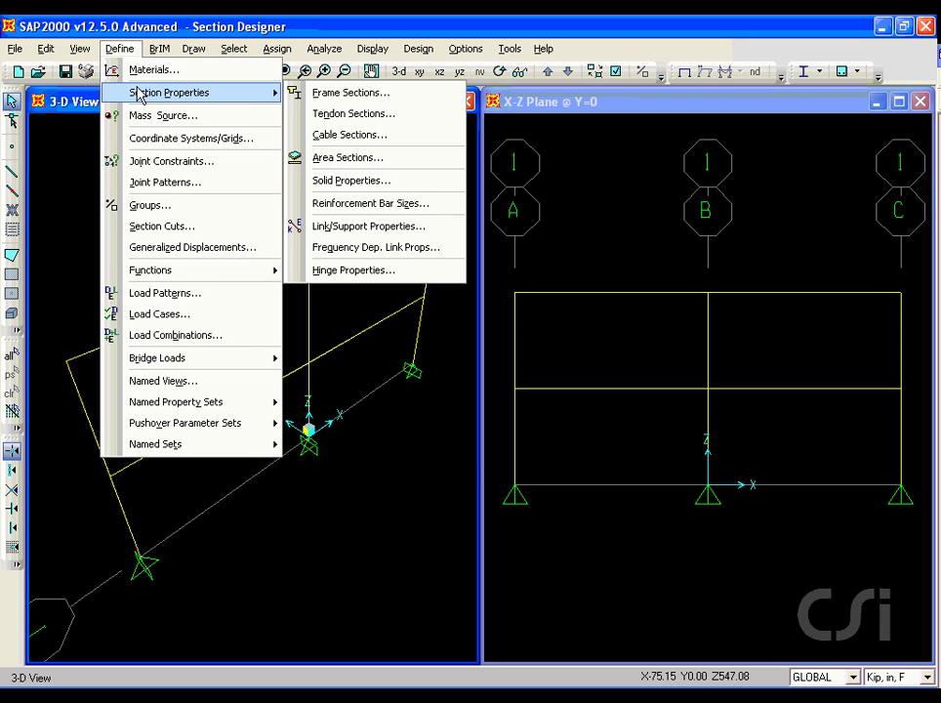
{"action": "left_click", "coordinate": [319, 95]}
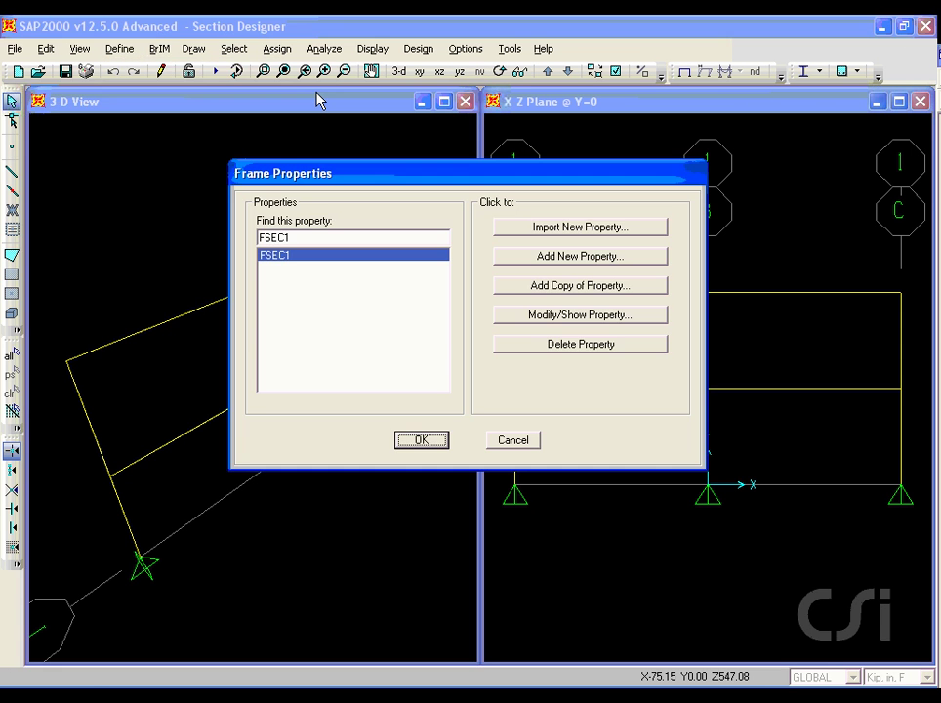
{"action": "left_click", "coordinate": [543, 260]}
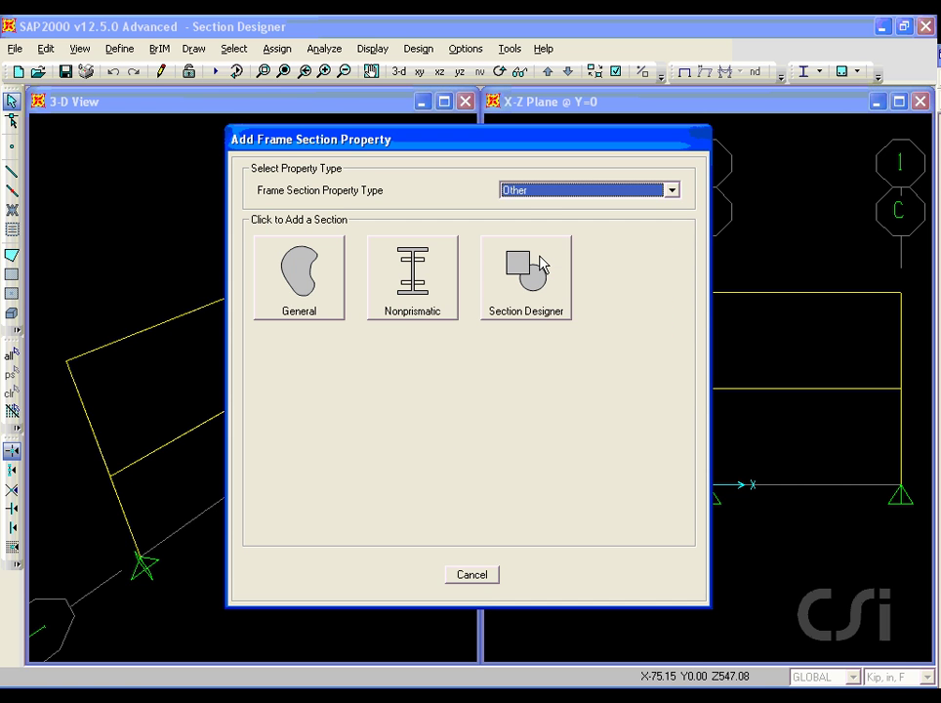
{"action": "left_click", "coordinate": [528, 308]}
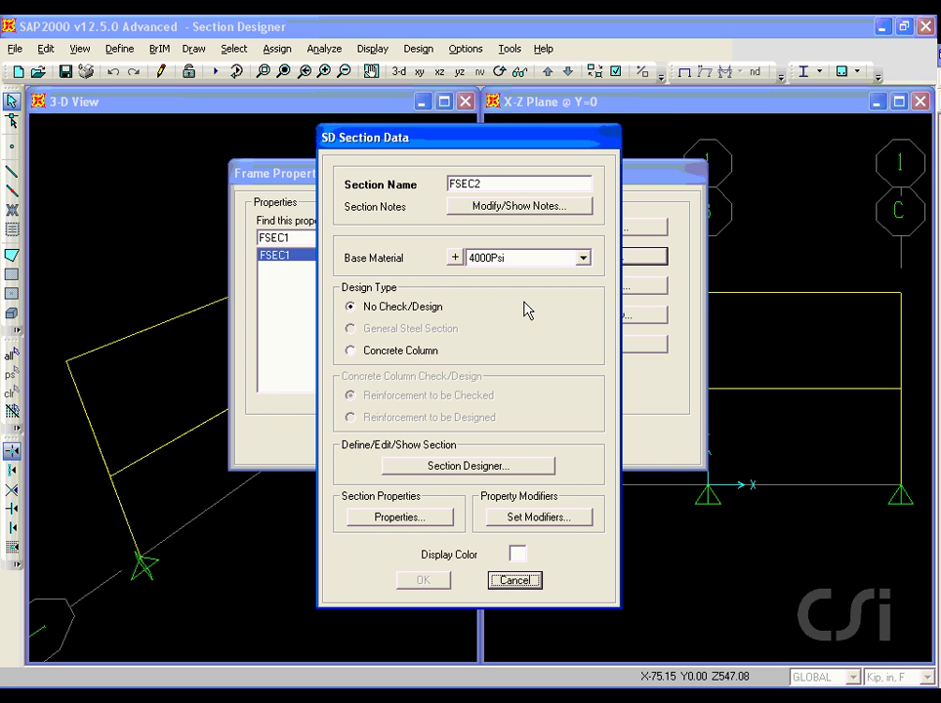
Name the section SD, set its design type to Concrete Column, and open it in Section Designer for drawing
{"action": "double_click", "coordinate": [494, 181]}
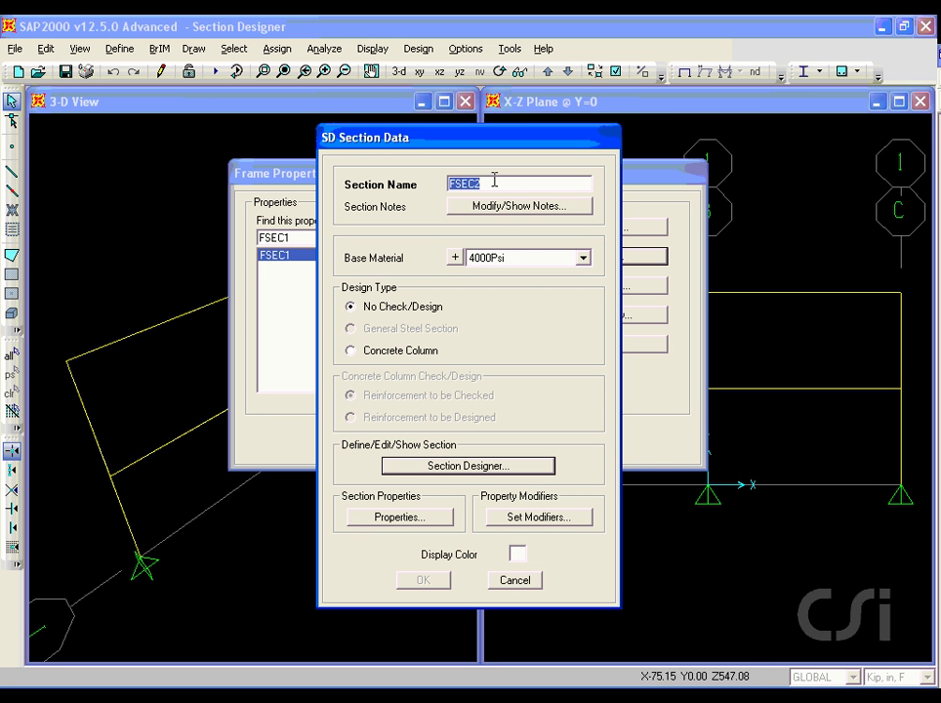
{"action": "type", "text": "SD"}
{"action": "left_click", "coordinate": [360, 352]}
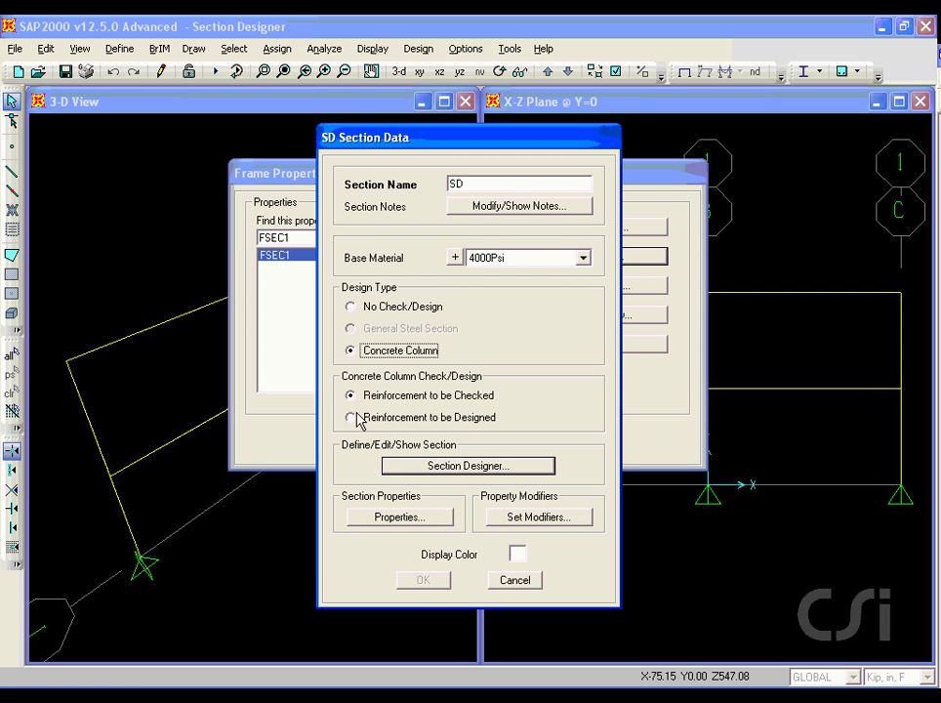
{"action": "left_click", "coordinate": [447, 469]}
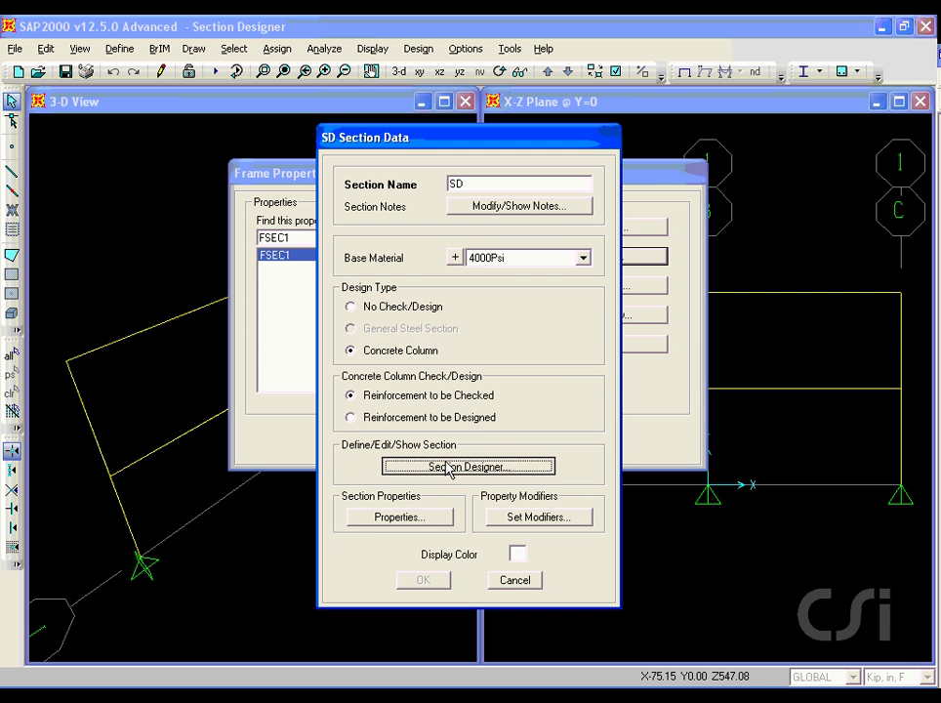
{"action": "left_click", "coordinate": [448, 467]}
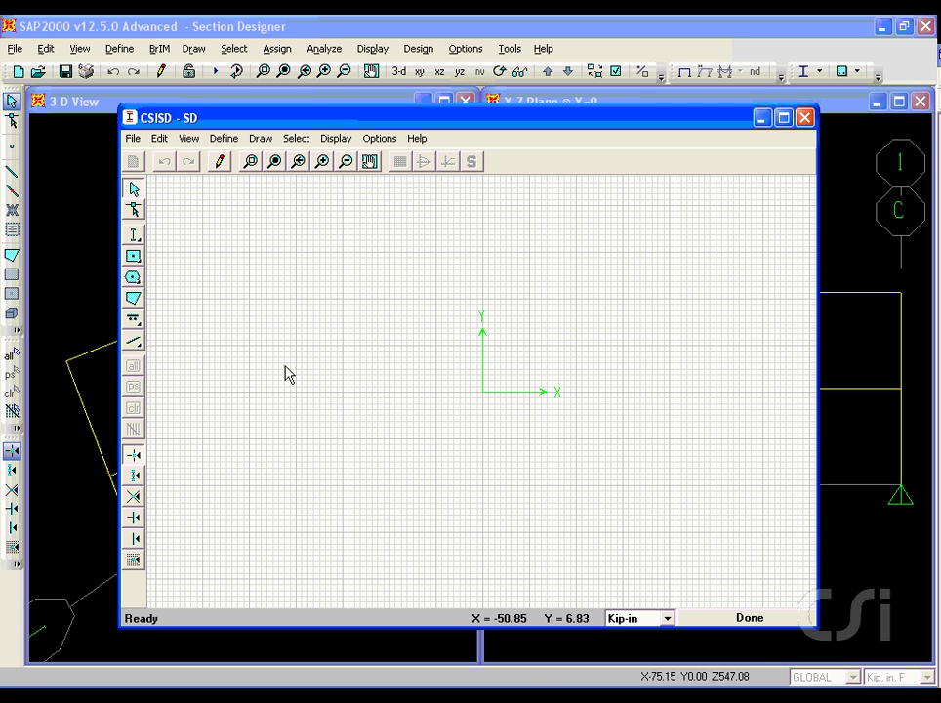
Place a solid rectangle centred at the origin, X = 0, Y = 0
{"action": "left_click", "coordinate": [139, 262]}
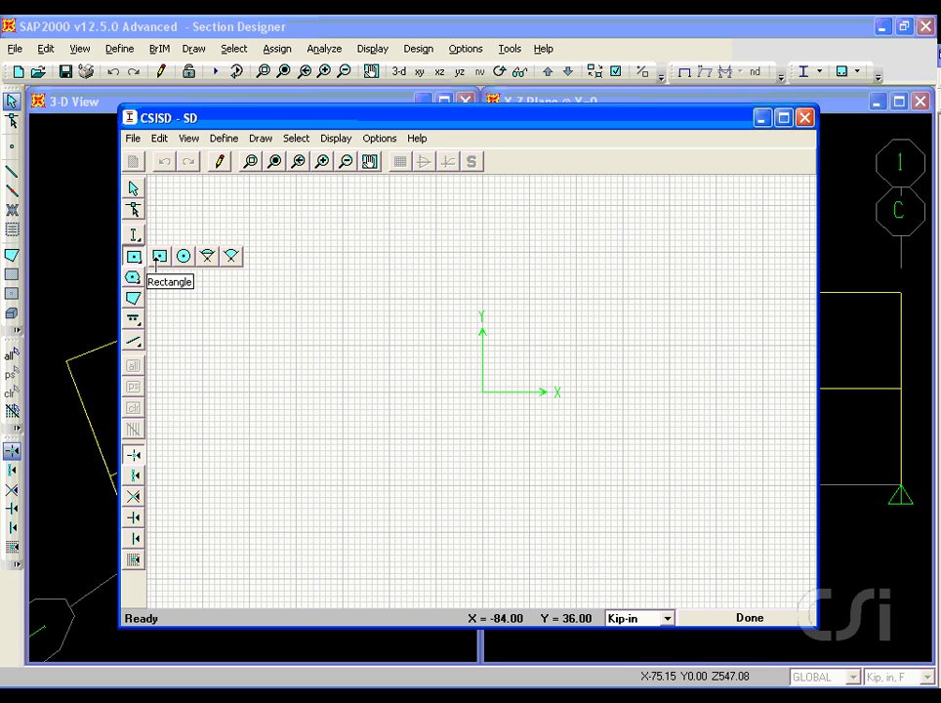
{"action": "left_click", "coordinate": [159, 255]}
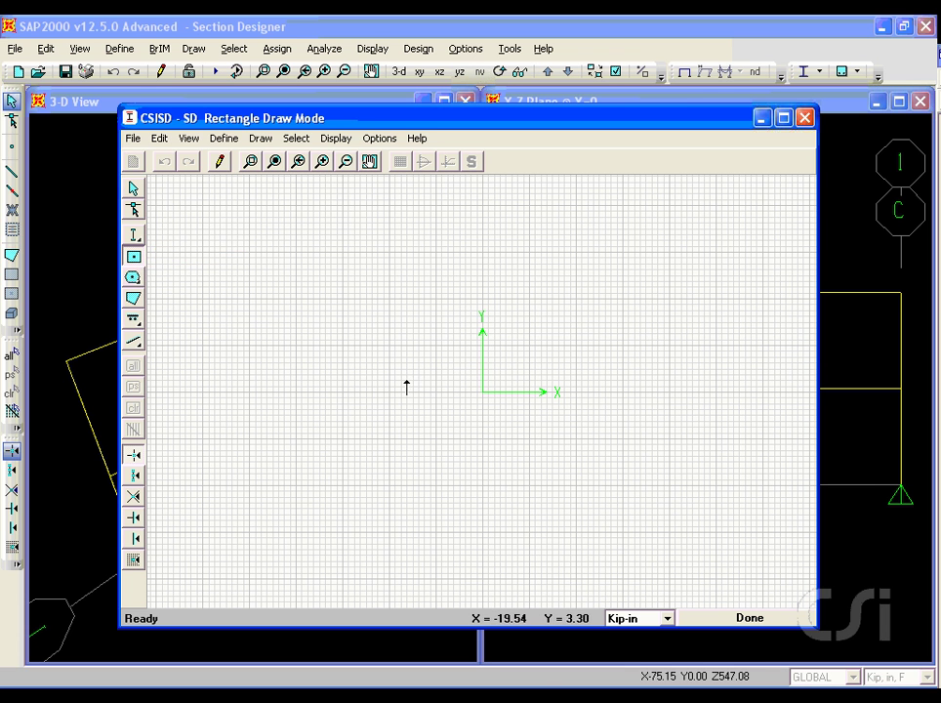
{"action": "left_click", "coordinate": [483, 392]}
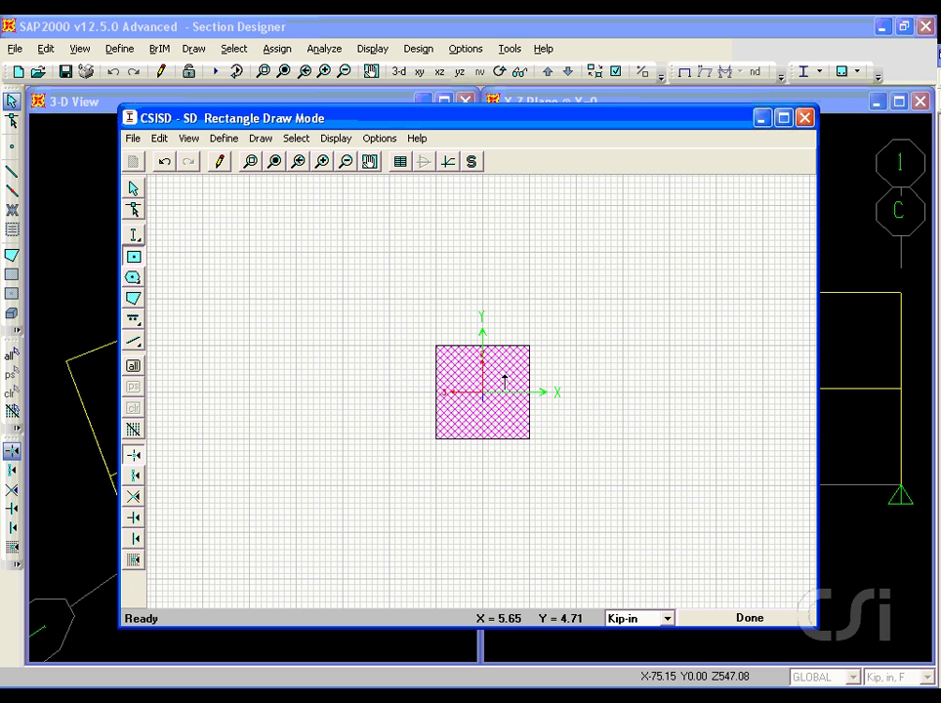
Set the rectangle's height to 16 inches and width to 12 inches, and turn on its reinforcing
{"action": "right_click", "coordinate": [504, 375]}
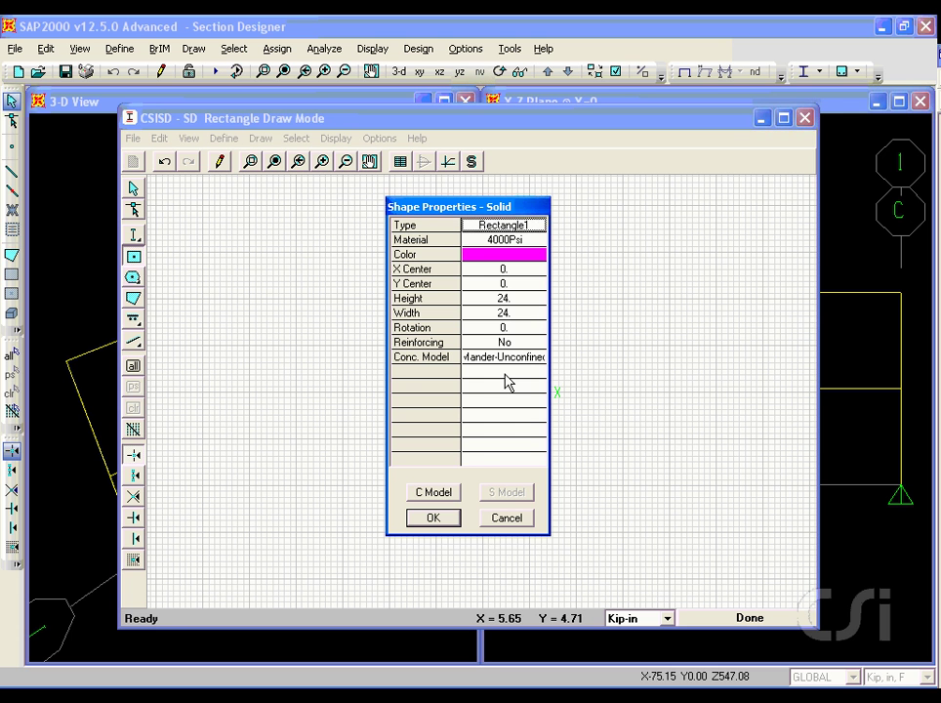
{"action": "left_click", "coordinate": [518, 299]}
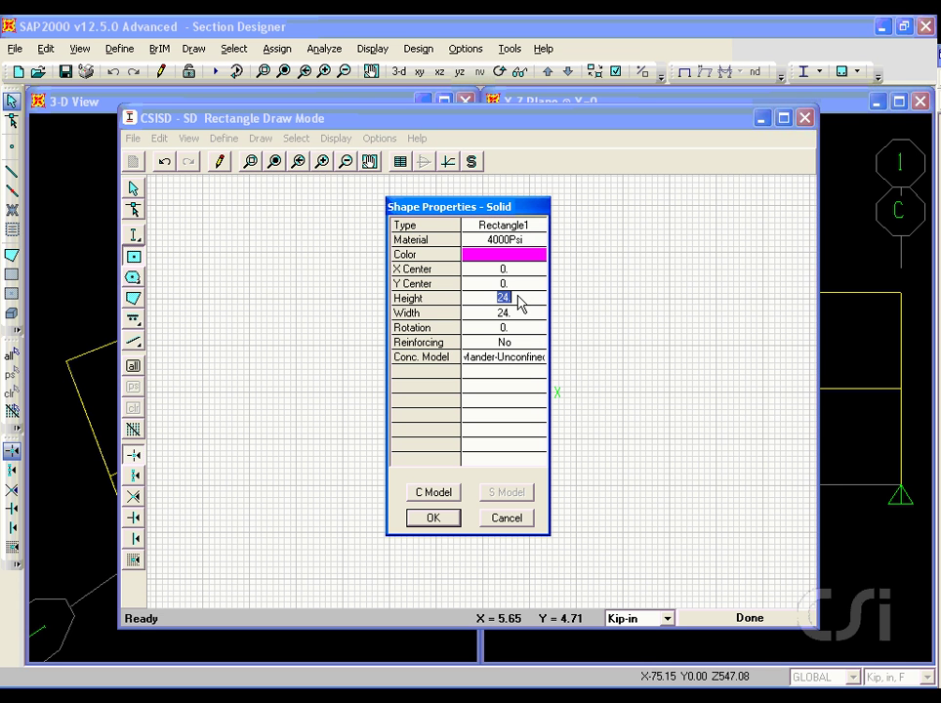
{"action": "type", "text": "16"}
{"action": "left_click", "coordinate": [514, 316]}
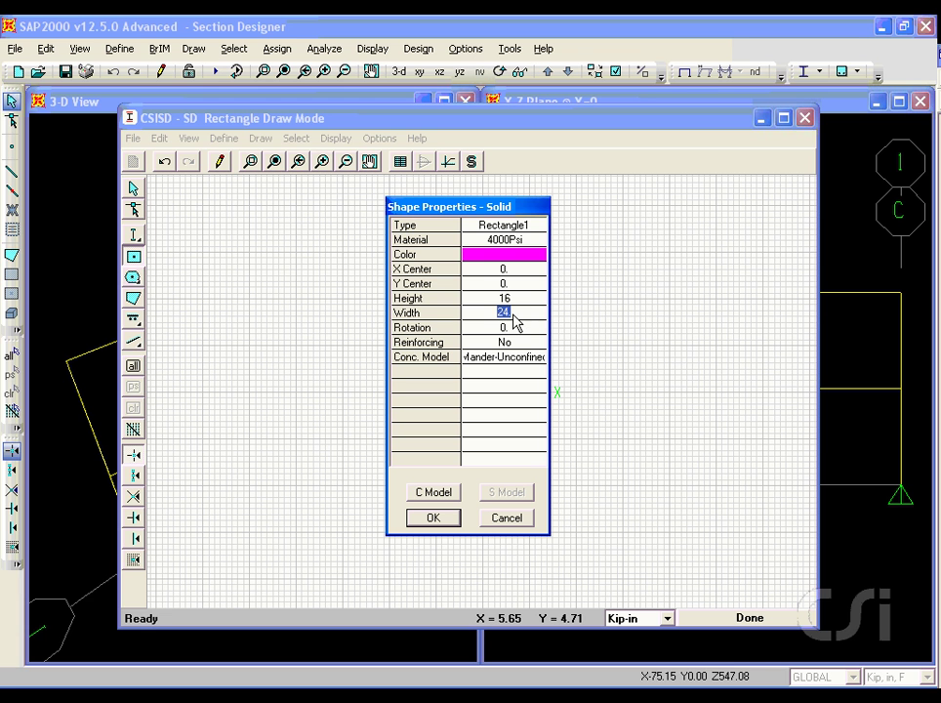
{"action": "type", "text": "12"}
{"action": "left_click", "coordinate": [510, 342]}
{"action": "left_click", "coordinate": [511, 345]}
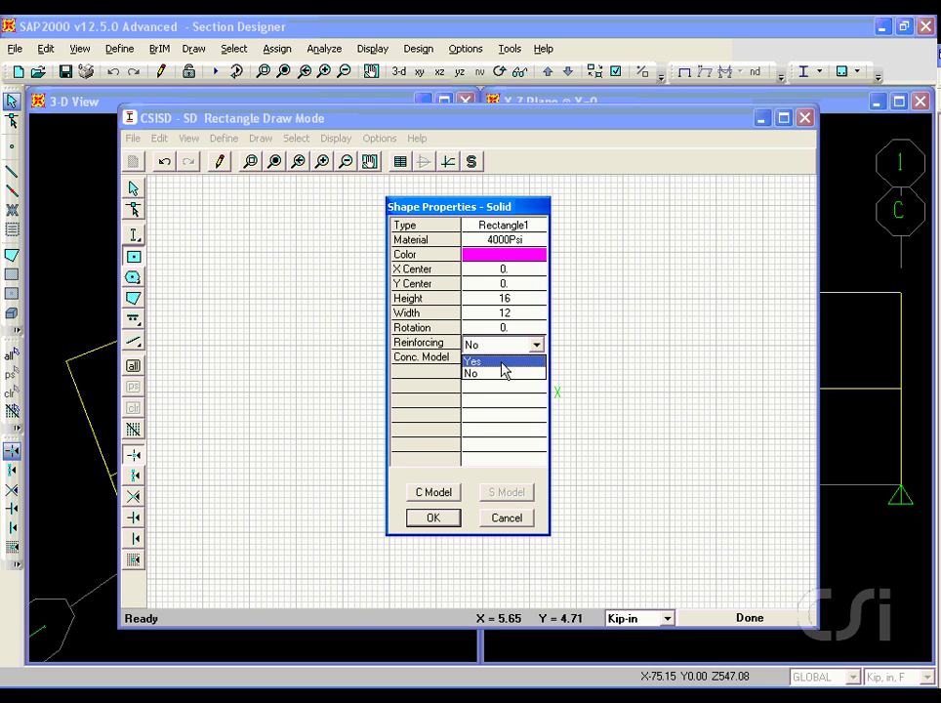
{"action": "left_click", "coordinate": [502, 361]}
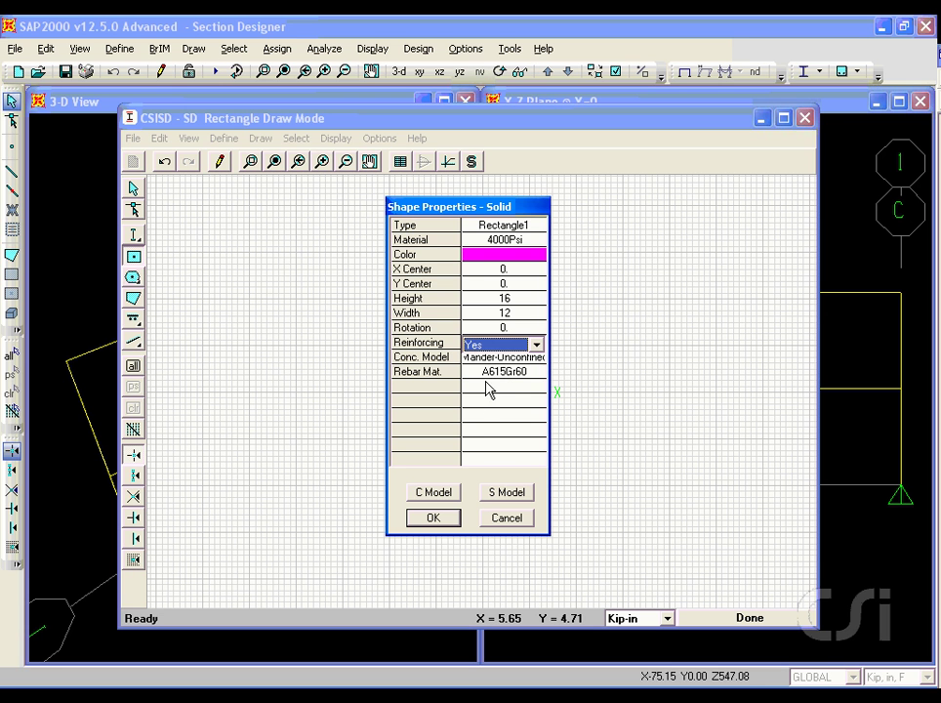
{"action": "left_click", "coordinate": [426, 518]}
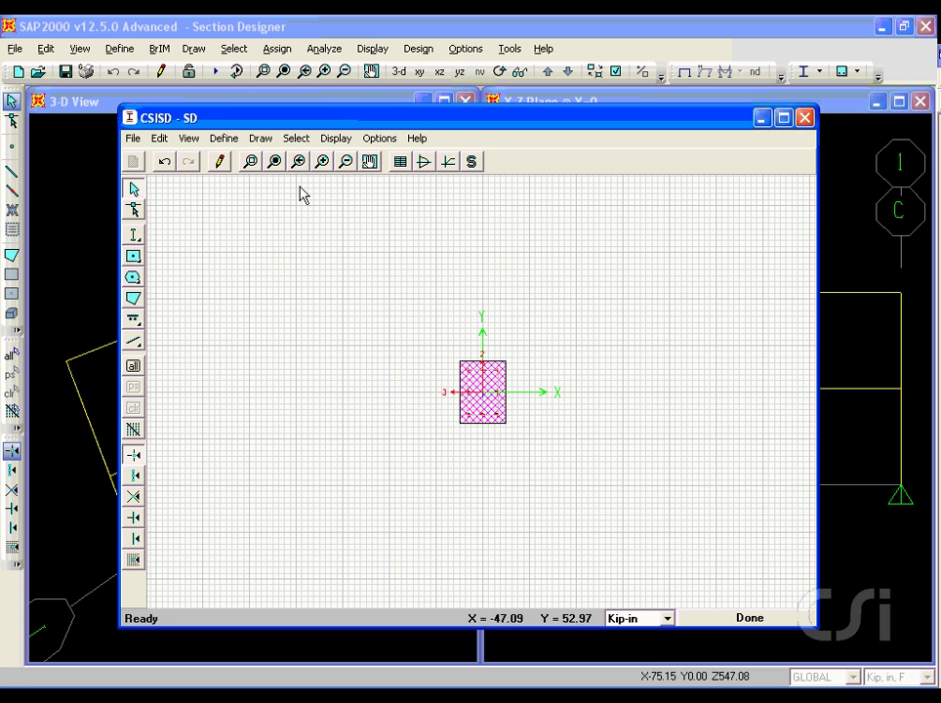
Set the rectangle's edge bar cover to 1.5 inches and apply it to all edges
{"action": "left_click", "coordinate": [277, 165]}
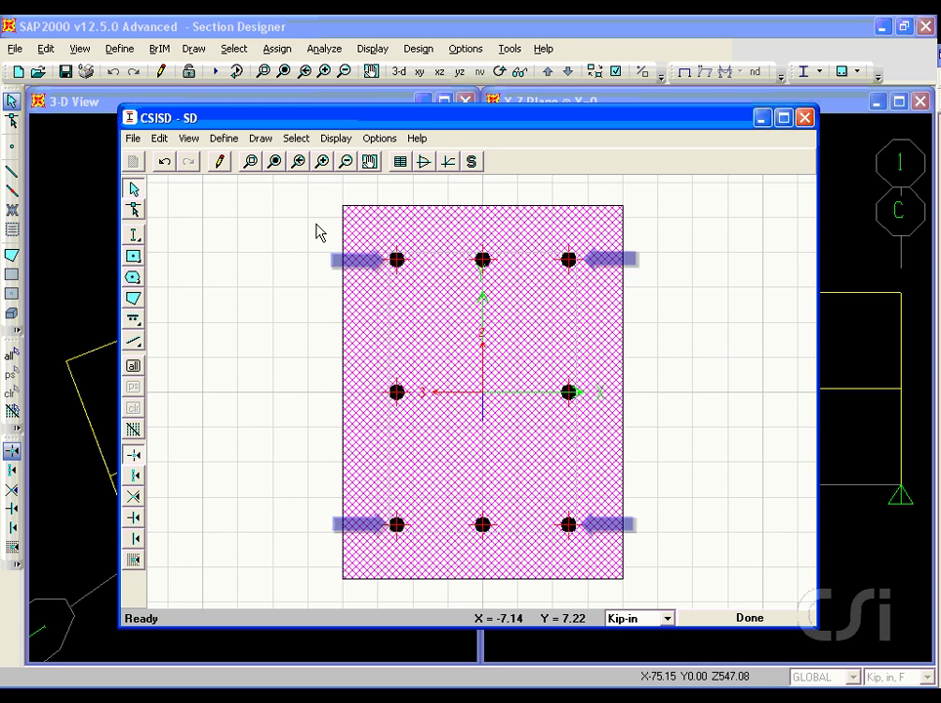
{"action": "right_click", "coordinate": [569, 395]}
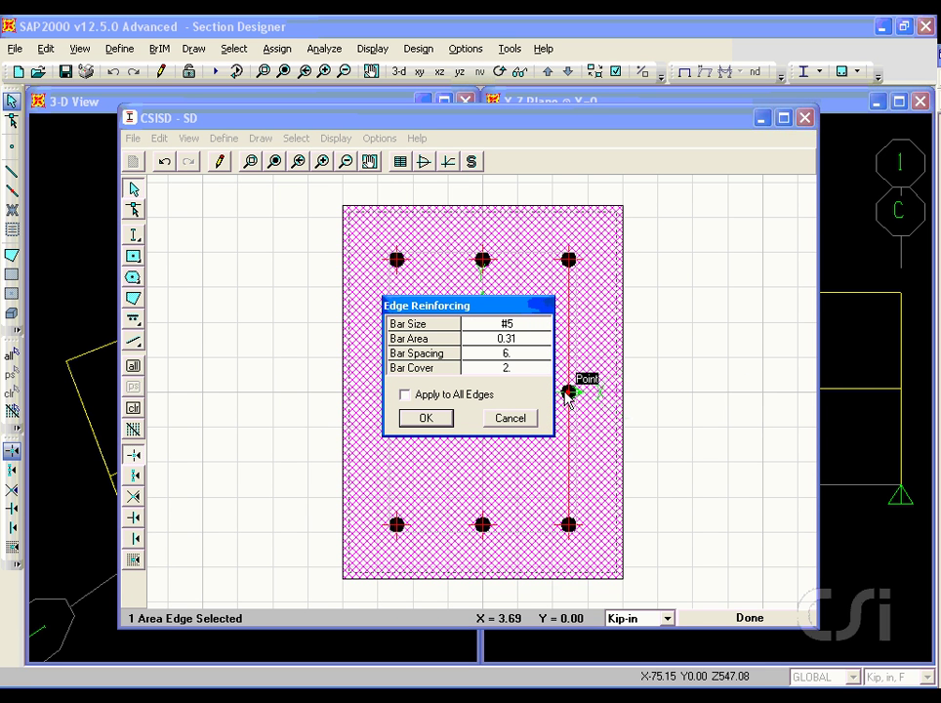
{"action": "left_click", "coordinate": [519, 367]}
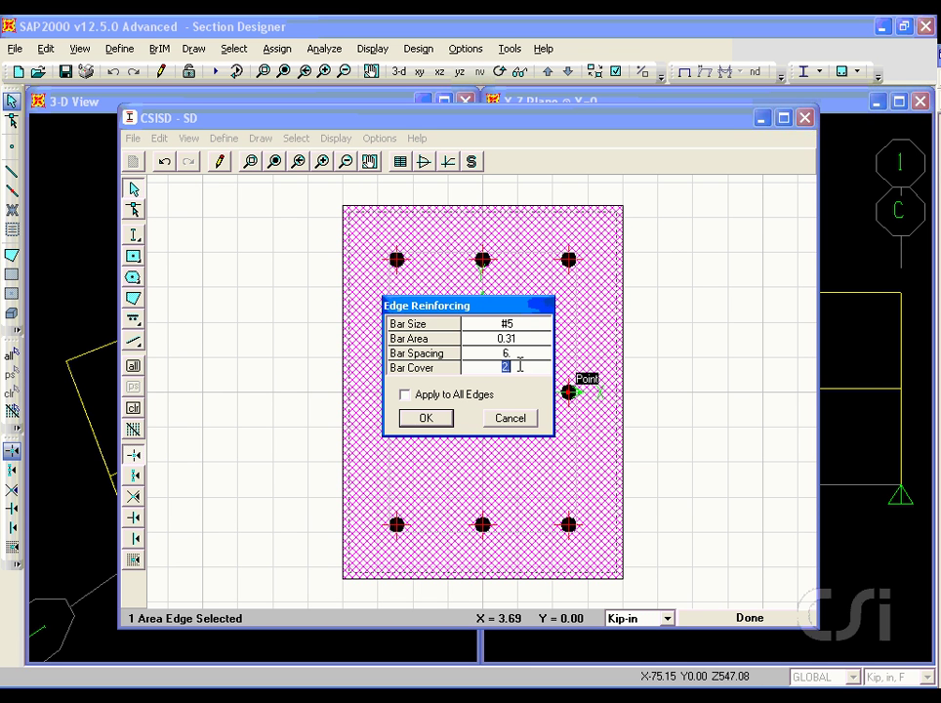
{"action": "type", "text": "1.5"}
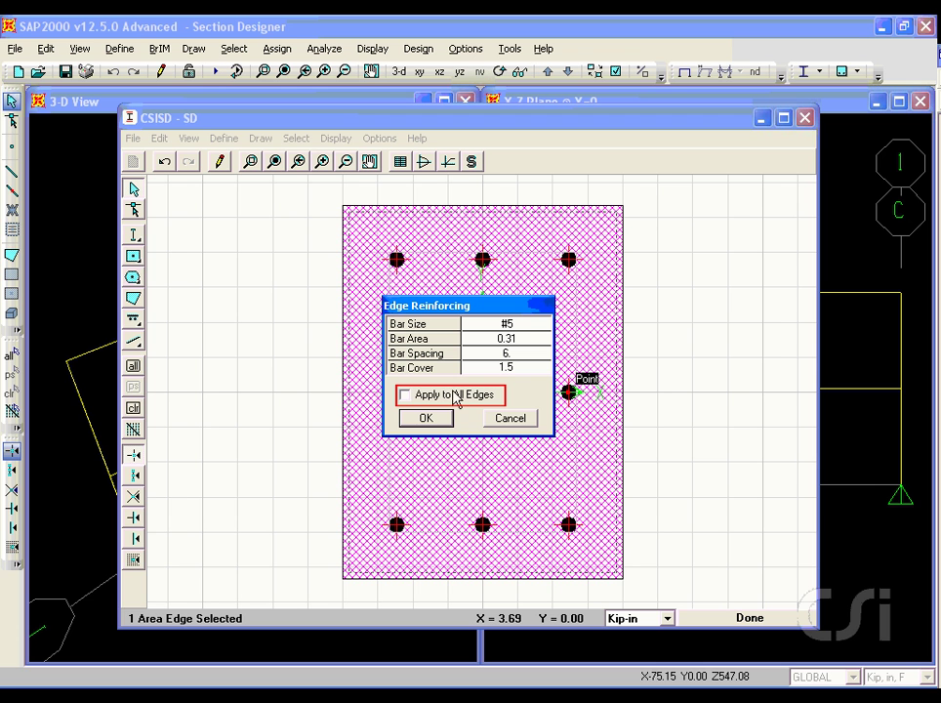
{"action": "left_click", "coordinate": [407, 395]}
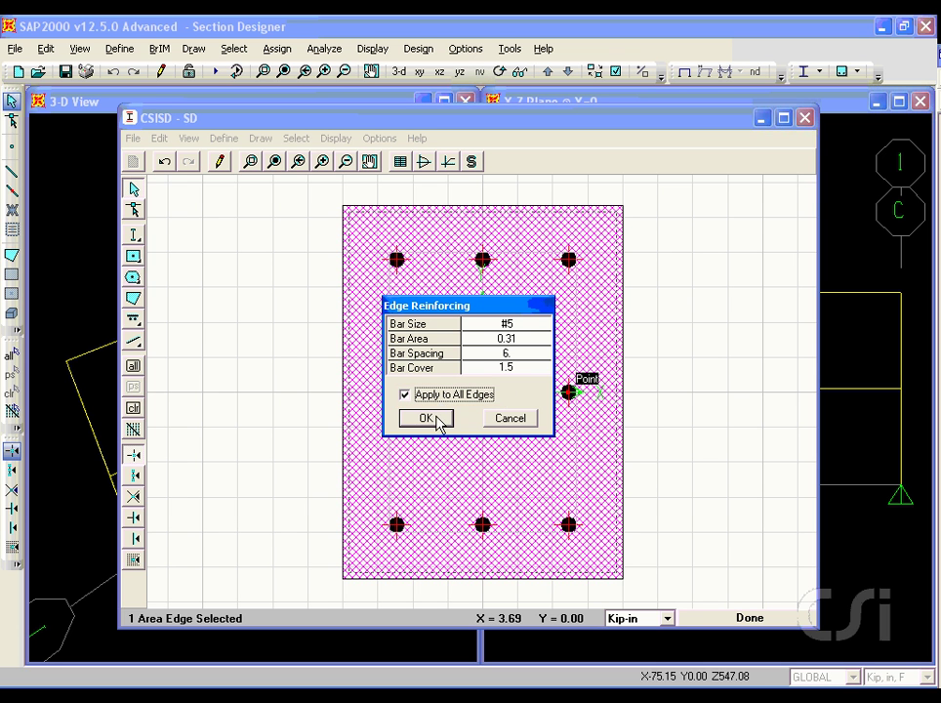
{"action": "left_click", "coordinate": [426, 418]}
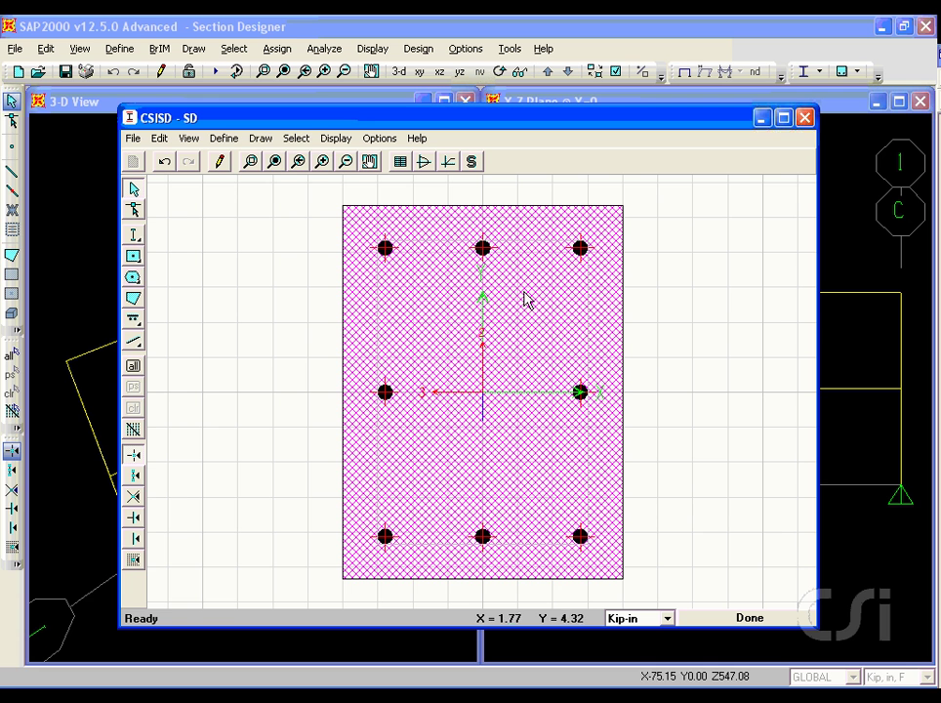
Set the section's top edge reinforcing to bar size NONE with a bar cover of 1 inch, for that edge only
{"action": "right_click", "coordinate": [492, 253]}
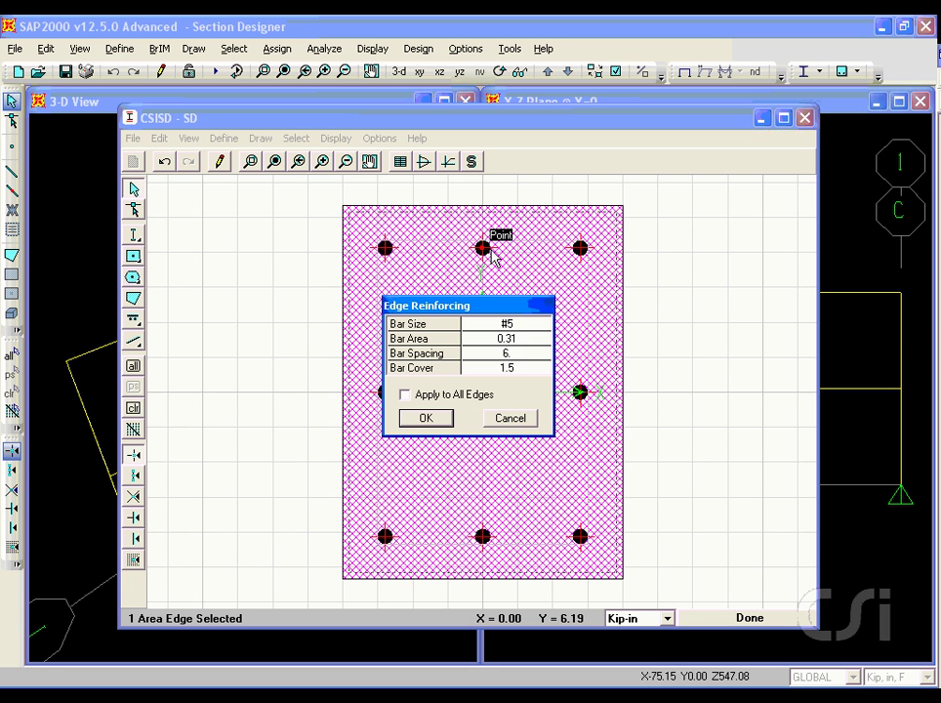
{"action": "left_click", "coordinate": [504, 326]}
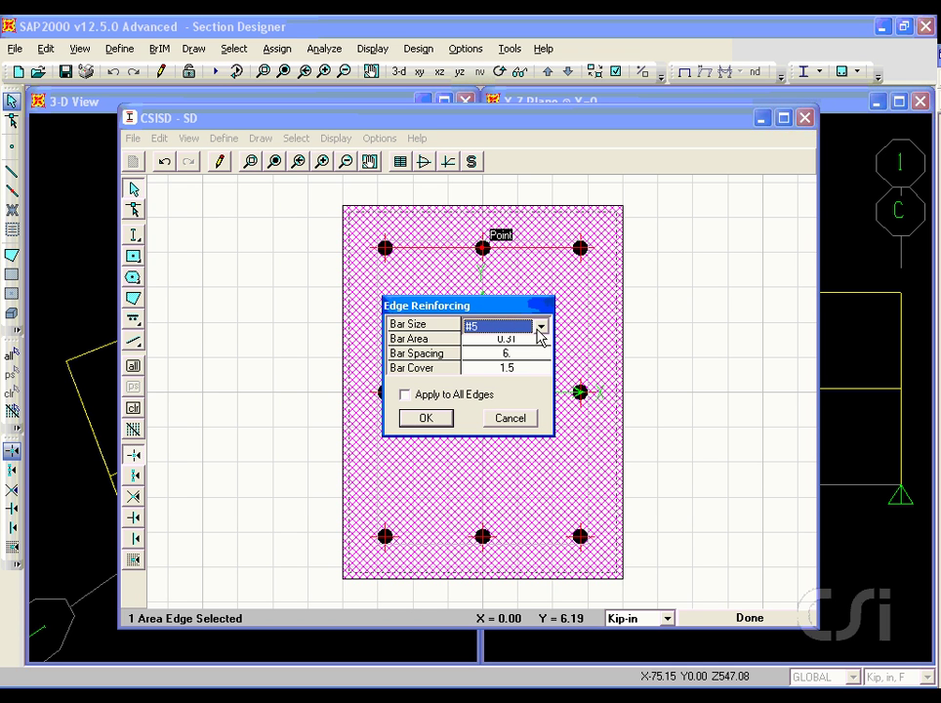
{"action": "left_click", "coordinate": [541, 327]}
{"action": "left_click_drag", "start_coordinate": [542, 363], "coordinate": [542, 430]}
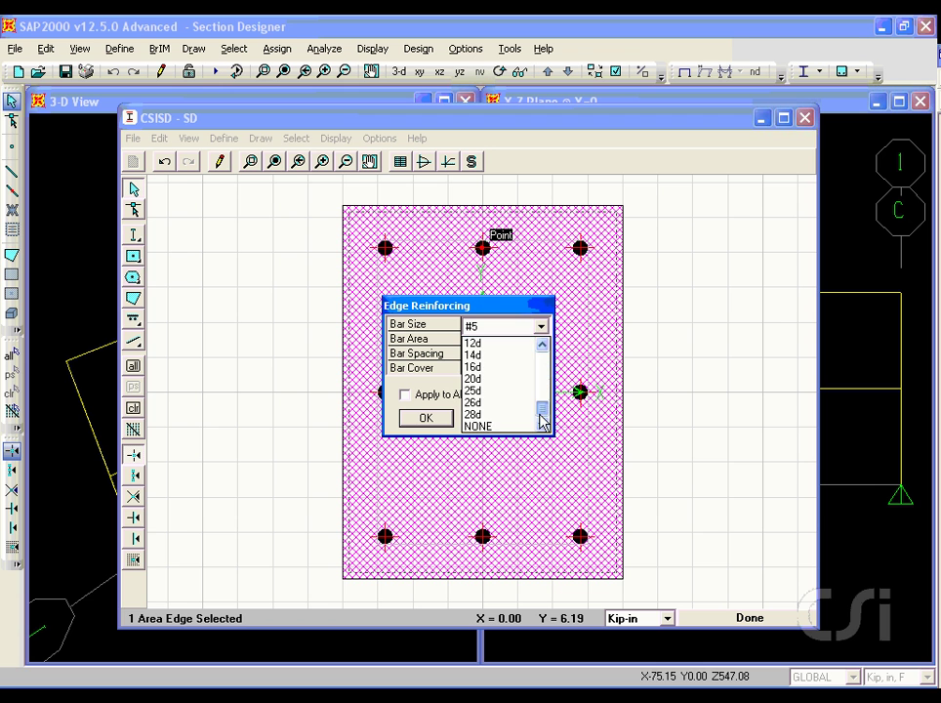
{"action": "left_click", "coordinate": [504, 428]}
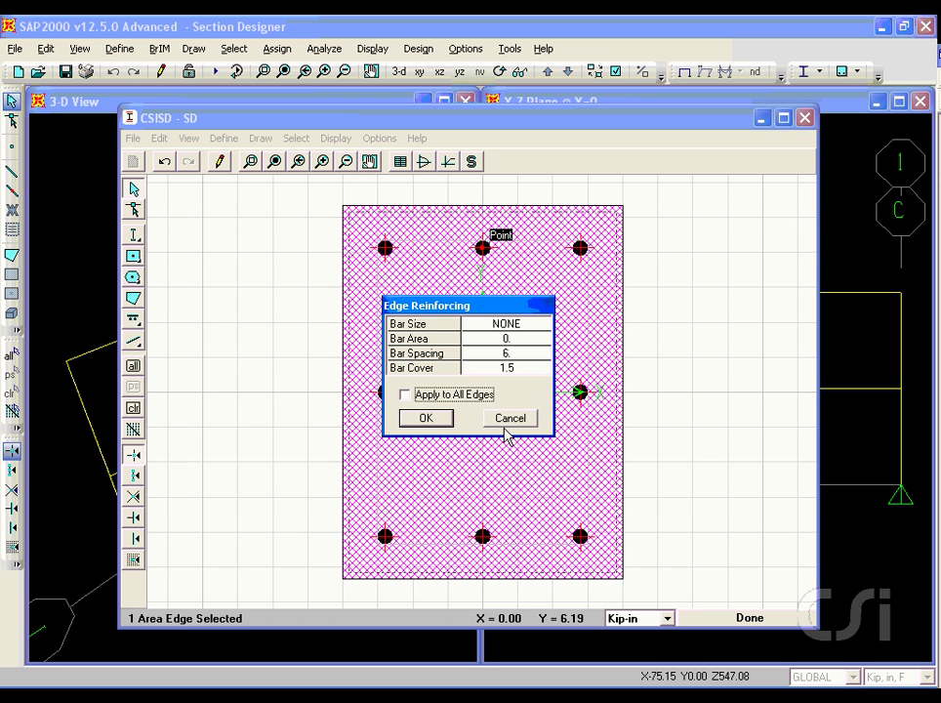
{"action": "left_click", "coordinate": [501, 369]}
{"action": "type", "text": "1"}
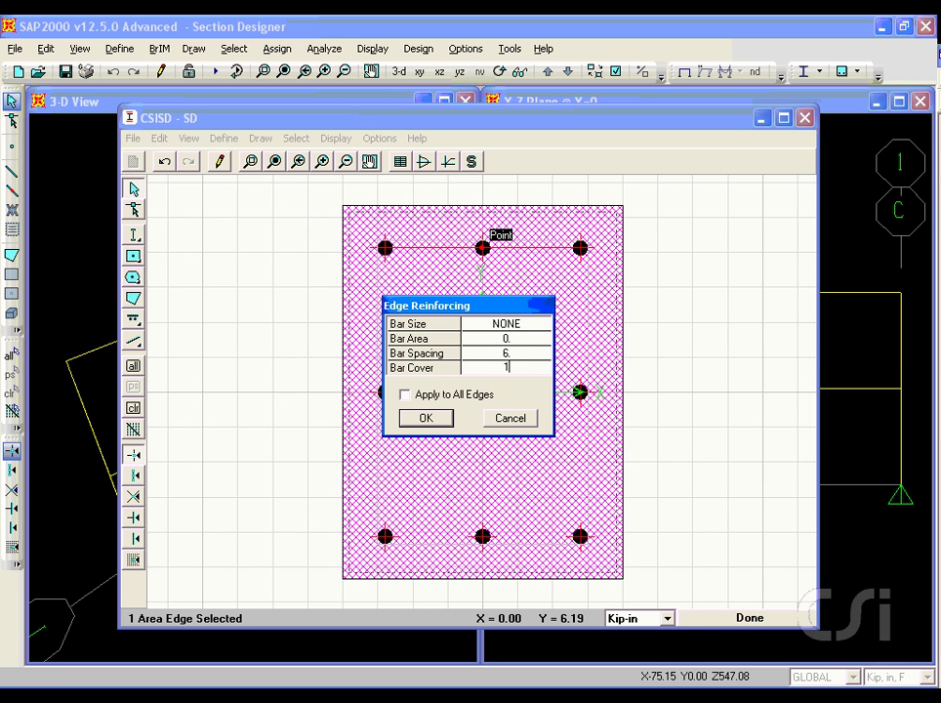
{"action": "left_click", "coordinate": [426, 420]}
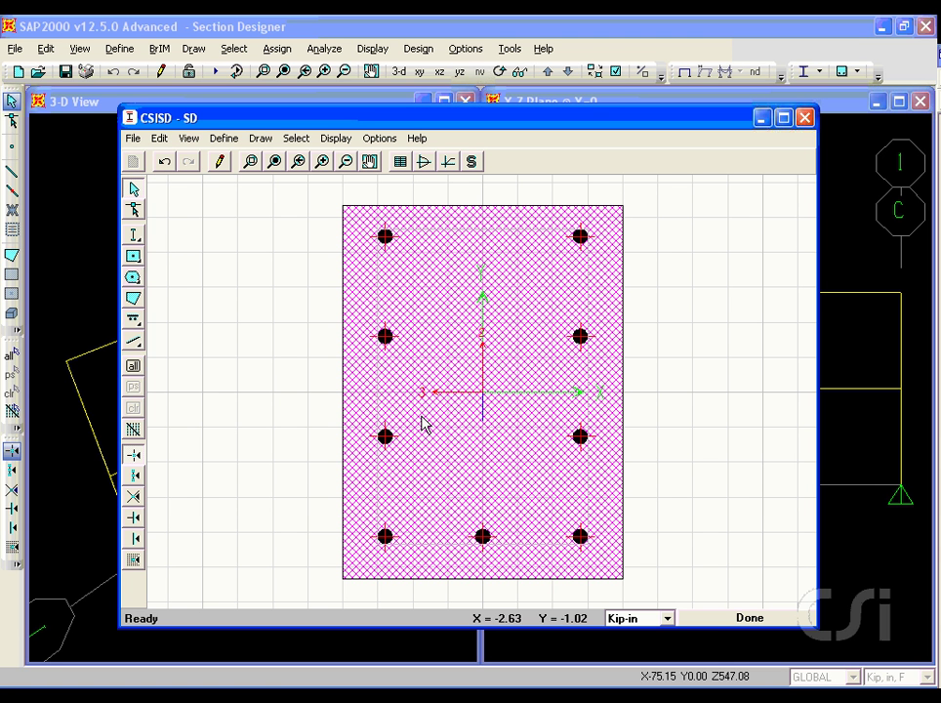
Remove the intermediate bars from the section's right edge by setting its bar size to NONE
{"action": "right_click", "coordinate": [580, 346]}
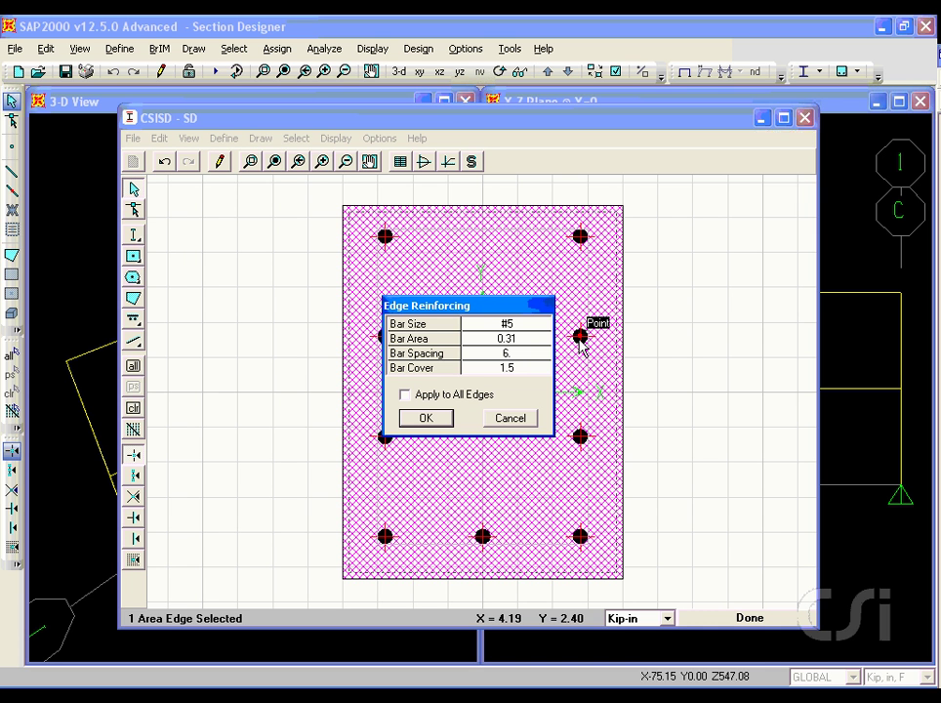
{"action": "left_click", "coordinate": [532, 327]}
{"action": "left_click", "coordinate": [541, 327]}
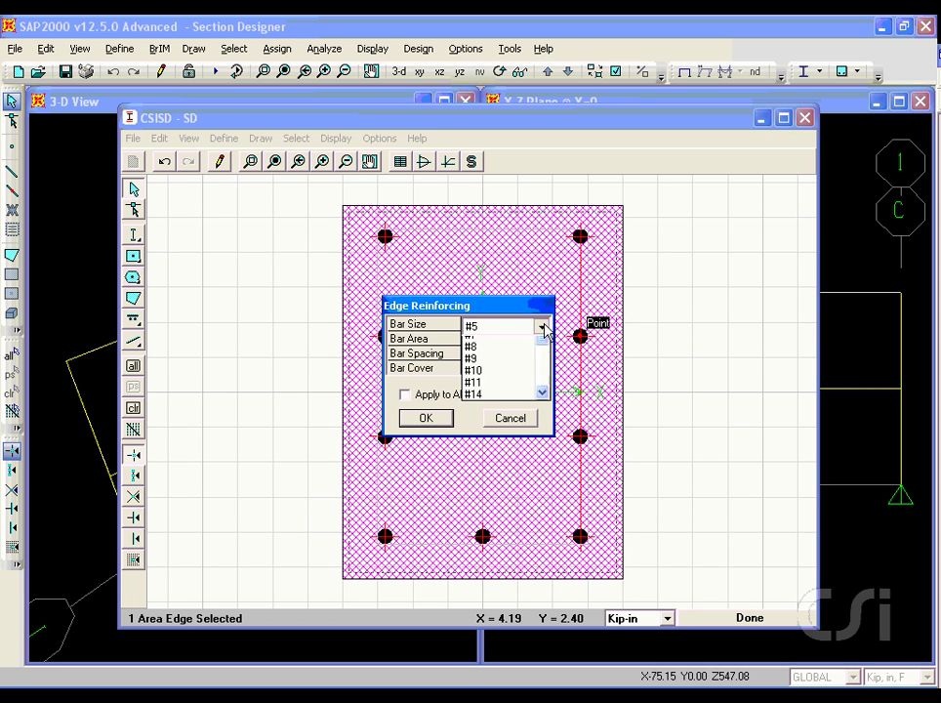
{"action": "left_click_drag", "start_coordinate": [543, 369], "coordinate": [542, 420]}
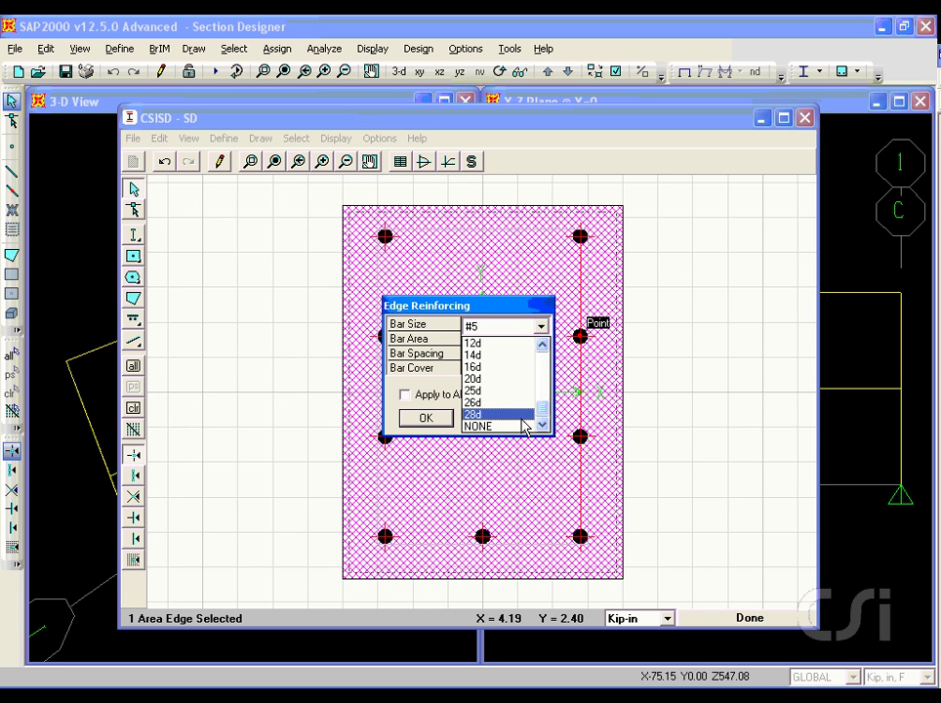
{"action": "left_click", "coordinate": [513, 426]}
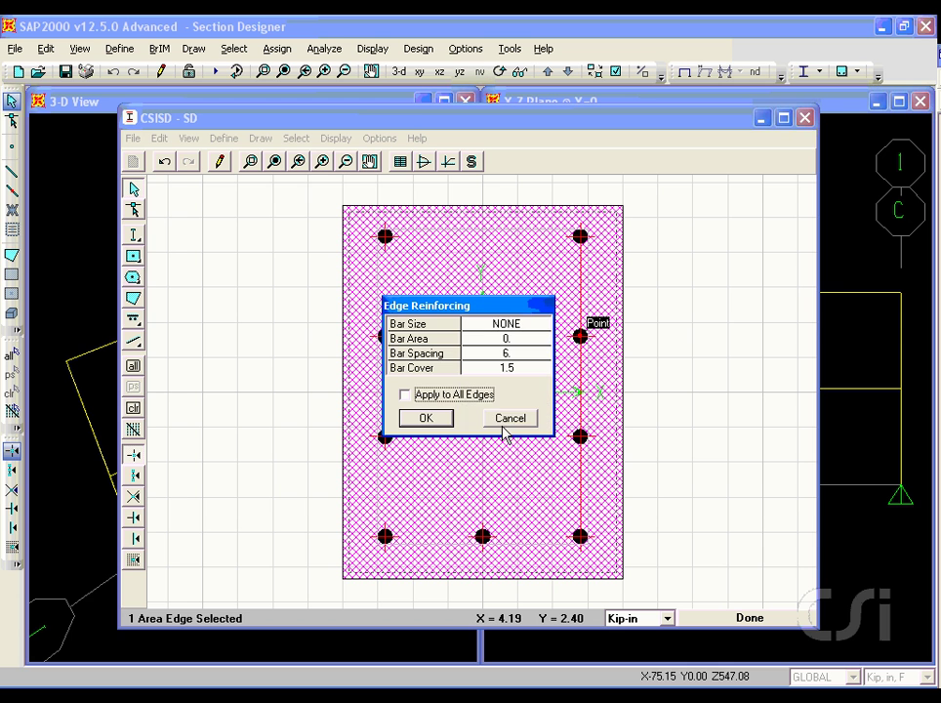
{"action": "left_click", "coordinate": [439, 419]}
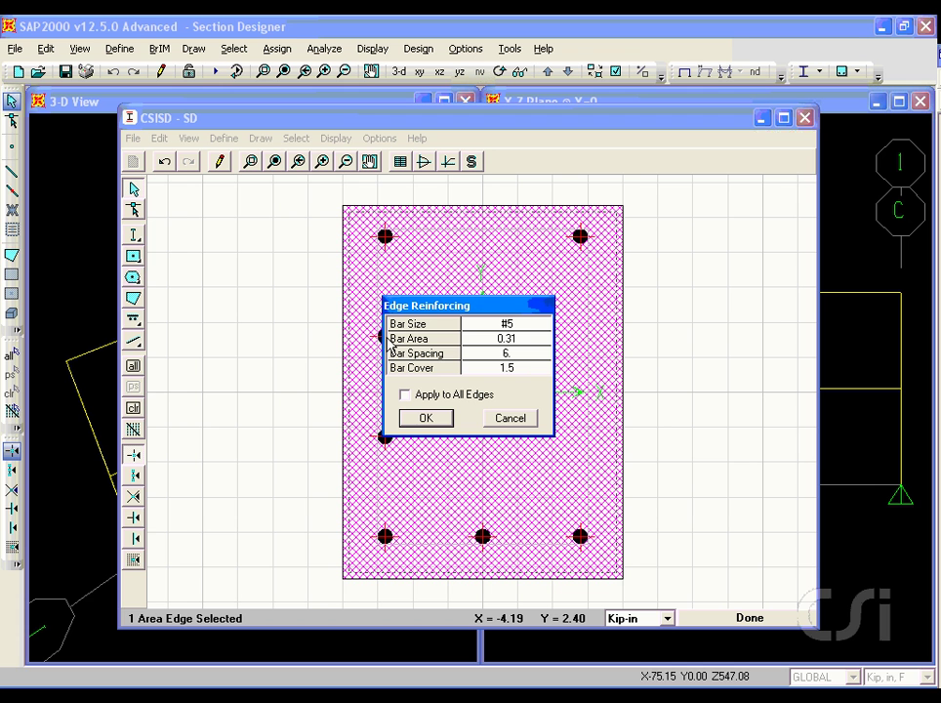
Remove the intermediate bars from the section's left edge by setting its bar size to NONE
{"action": "left_click", "coordinate": [511, 323]}
{"action": "left_click", "coordinate": [540, 326]}
{"action": "left_click_drag", "start_coordinate": [542, 368], "coordinate": [542, 427]}
{"action": "left_click", "coordinate": [518, 426]}
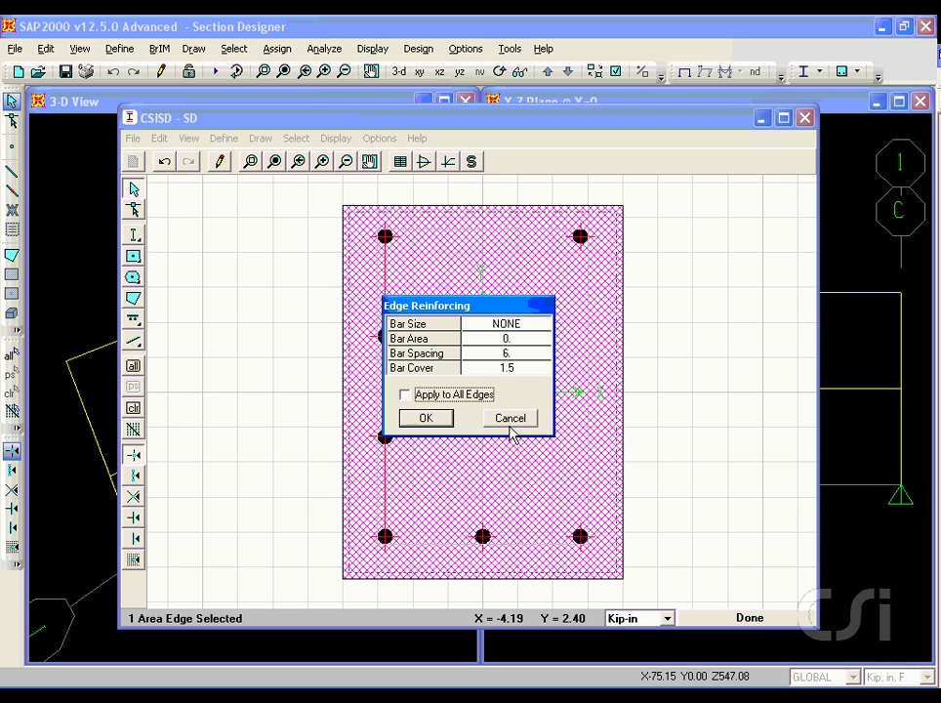
{"action": "left_click", "coordinate": [423, 418]}
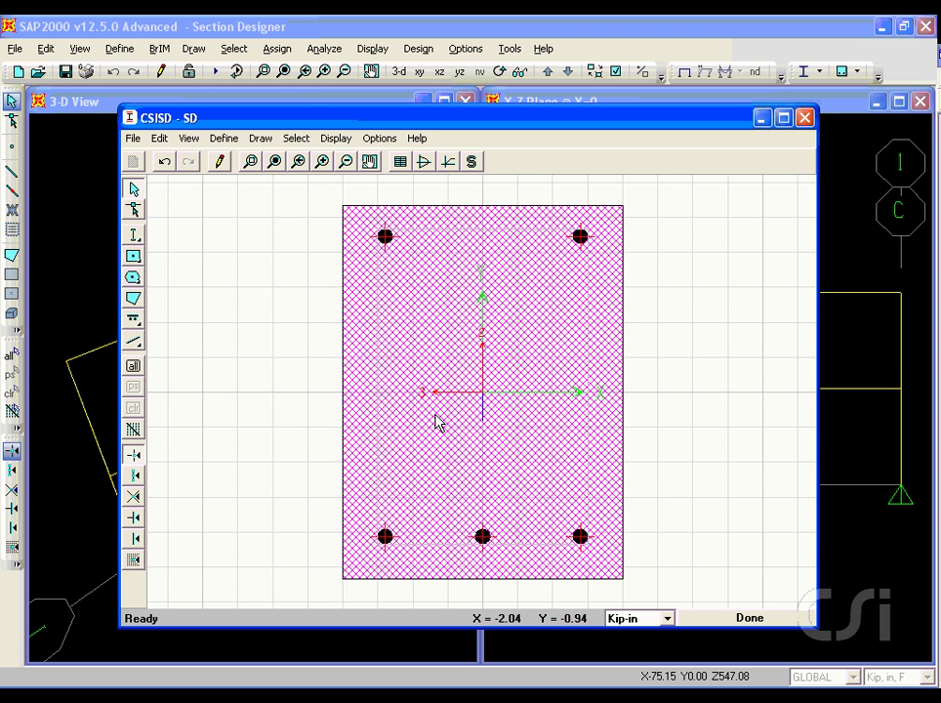
Set the top-right corner bar size to #8 and apply it to all corners of the section
{"action": "right_click", "coordinate": [581, 240]}
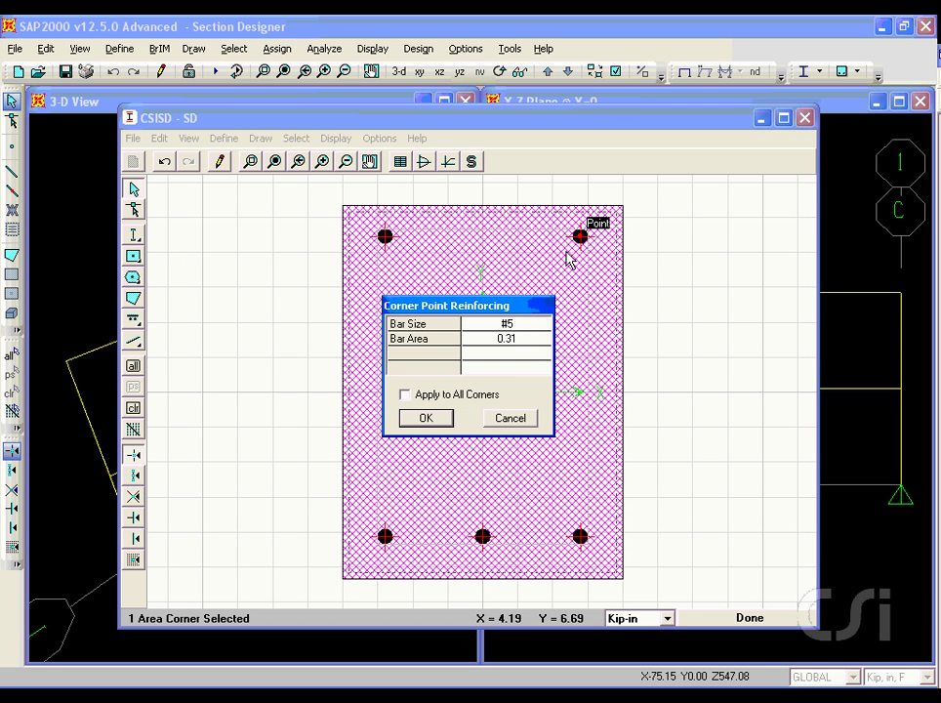
{"action": "left_click", "coordinate": [516, 328]}
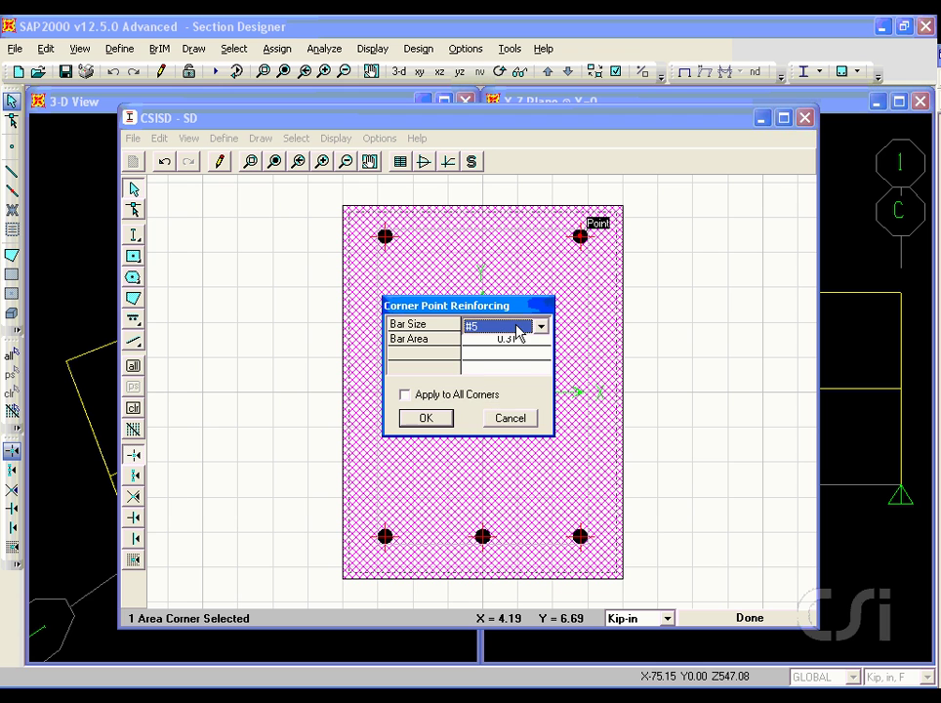
{"action": "left_click", "coordinate": [540, 326]}
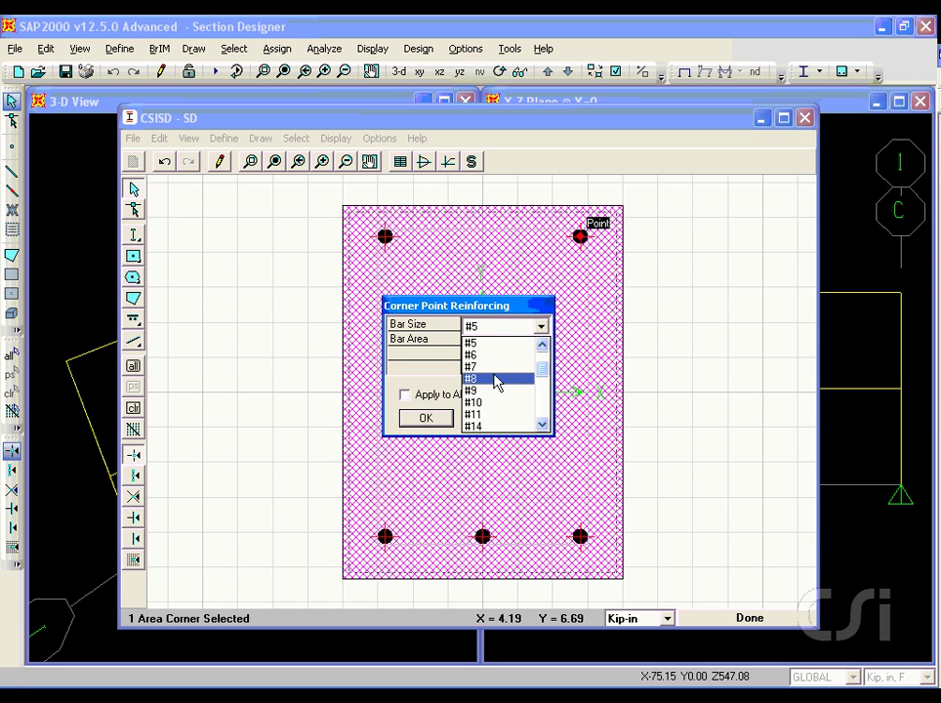
{"action": "left_click", "coordinate": [480, 380]}
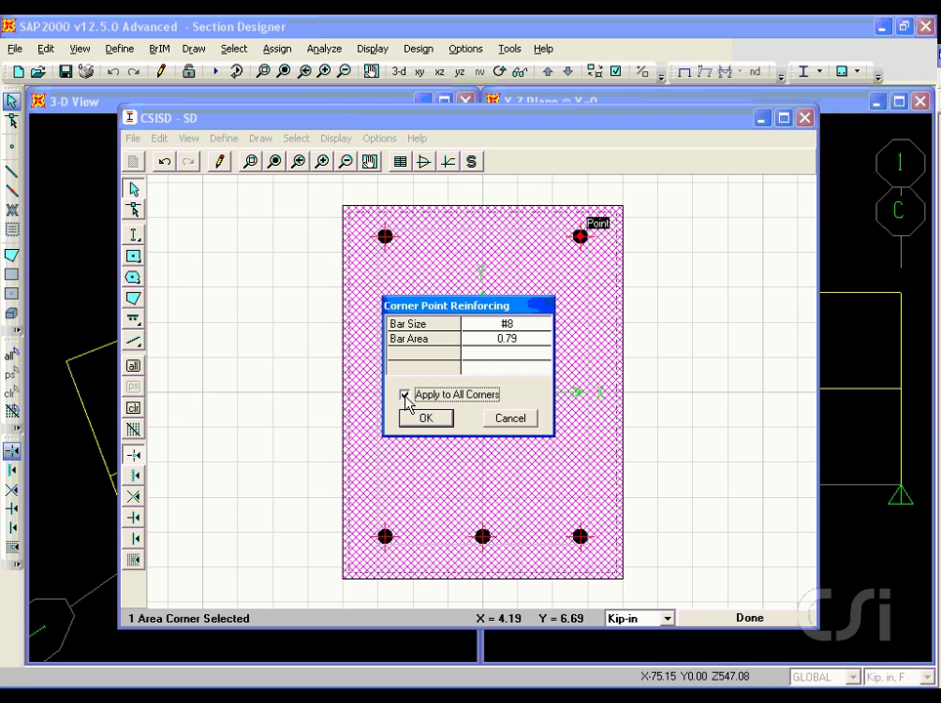
{"action": "left_click", "coordinate": [426, 419]}
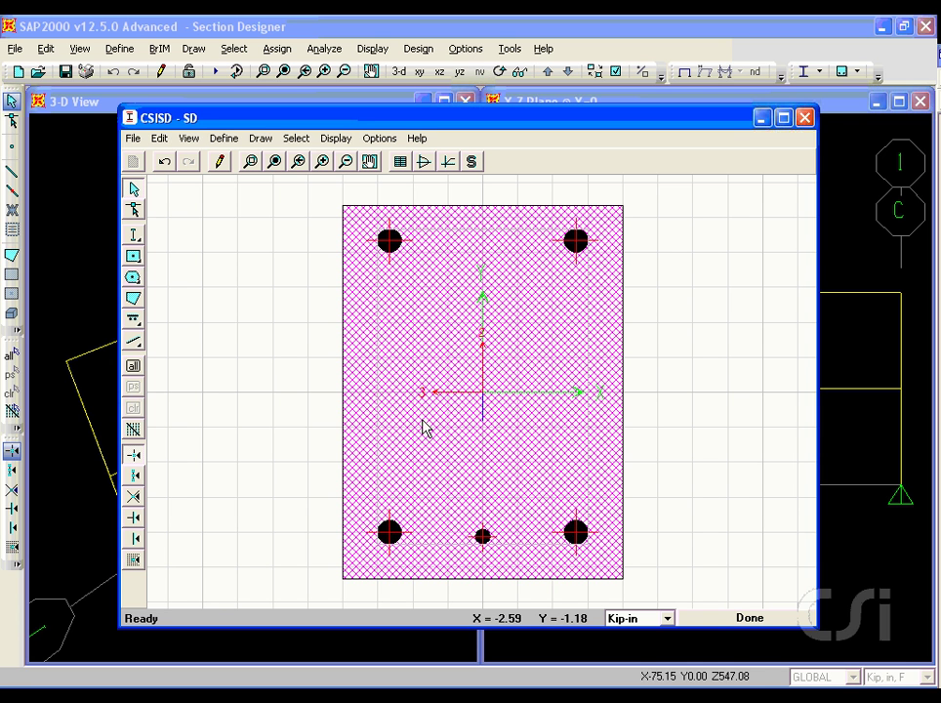
Set the section's bottom edge reinforcing to bar size #6 with a bar spacing of 4.2 inches
{"action": "right_click", "coordinate": [481, 535]}
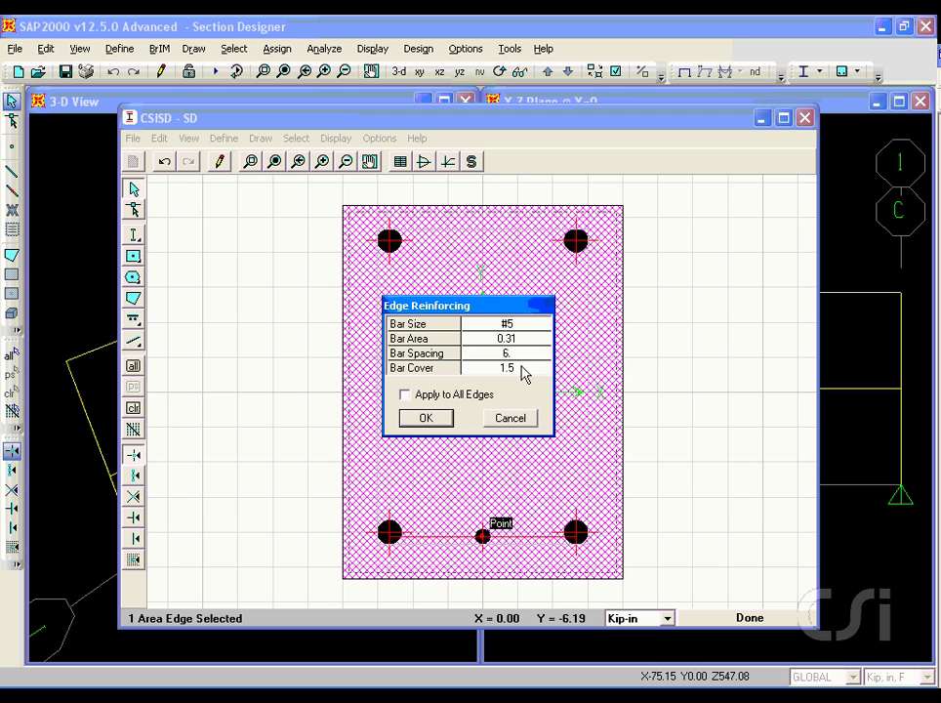
{"action": "left_click", "coordinate": [514, 326]}
{"action": "left_click", "coordinate": [514, 330]}
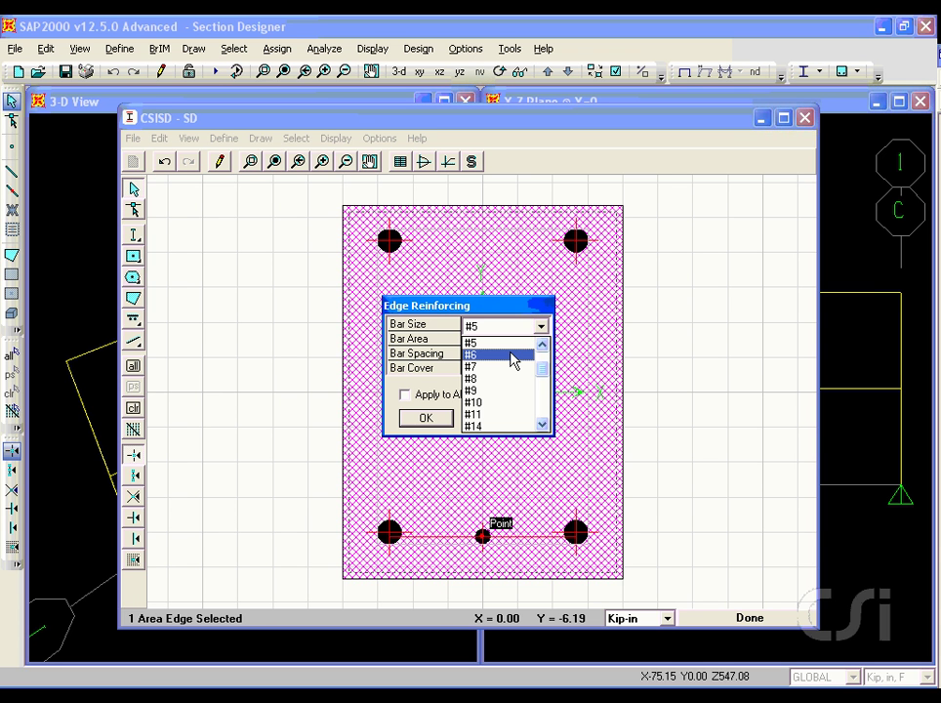
{"action": "left_click", "coordinate": [514, 355]}
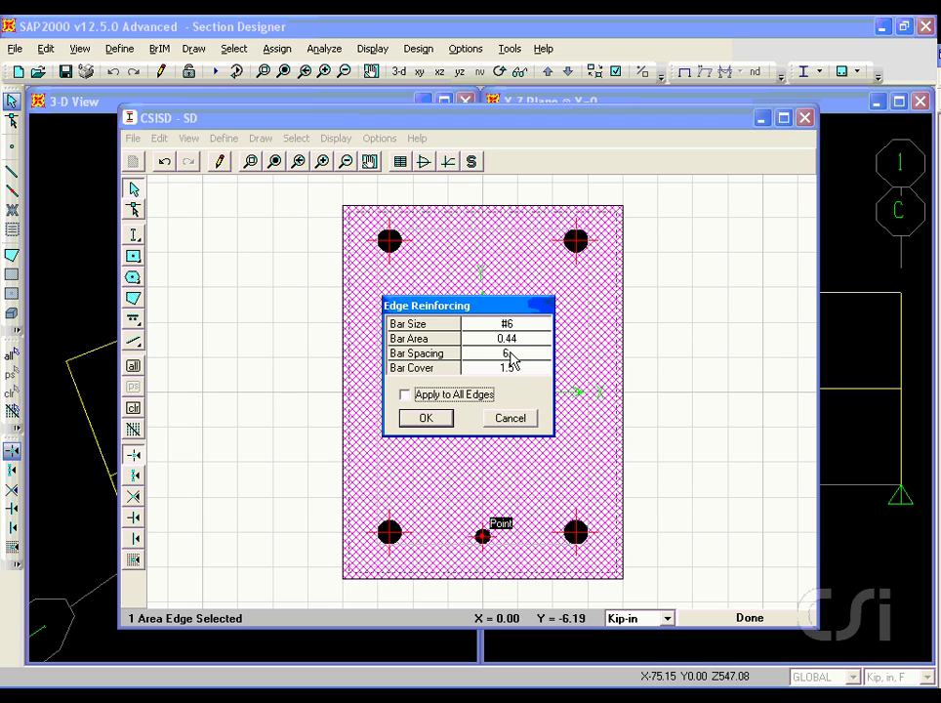
{"action": "left_click", "coordinate": [510, 356]}
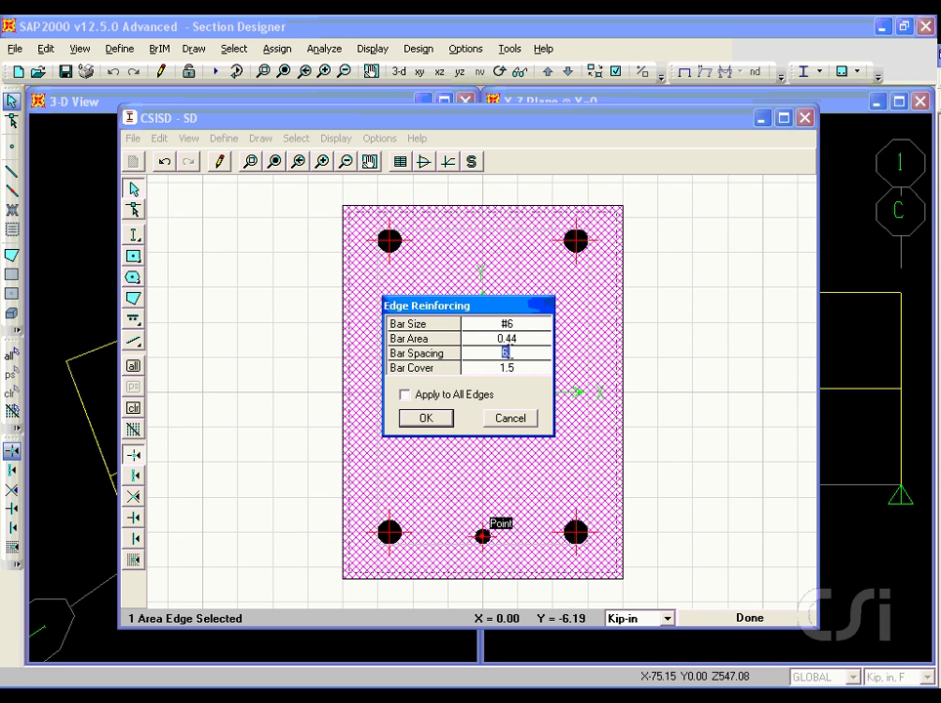
{"action": "type", "text": "4.2"}
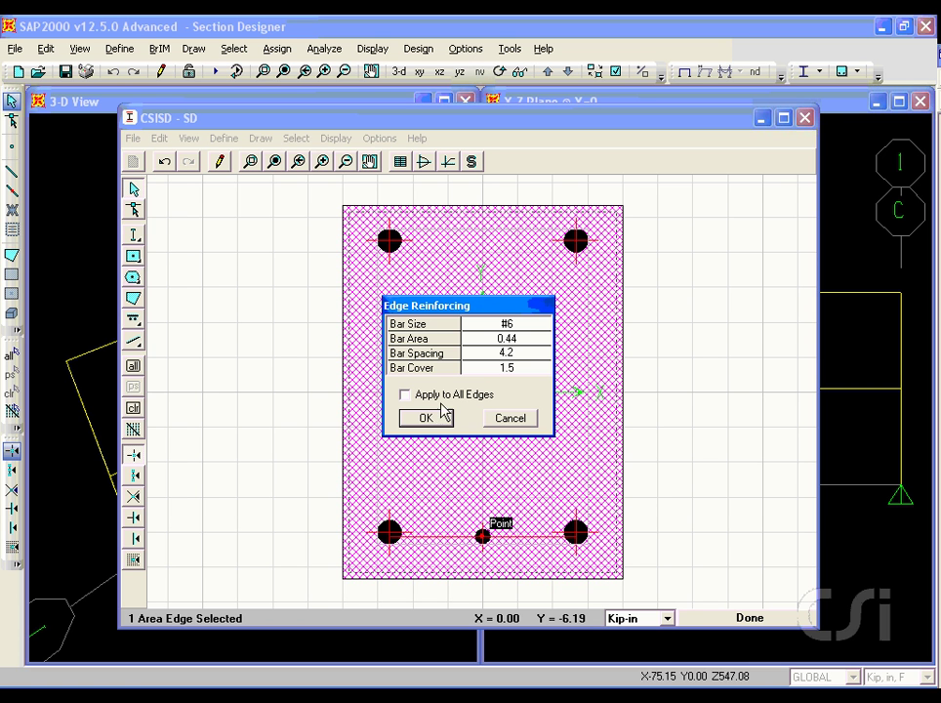
{"action": "left_click", "coordinate": [427, 418]}
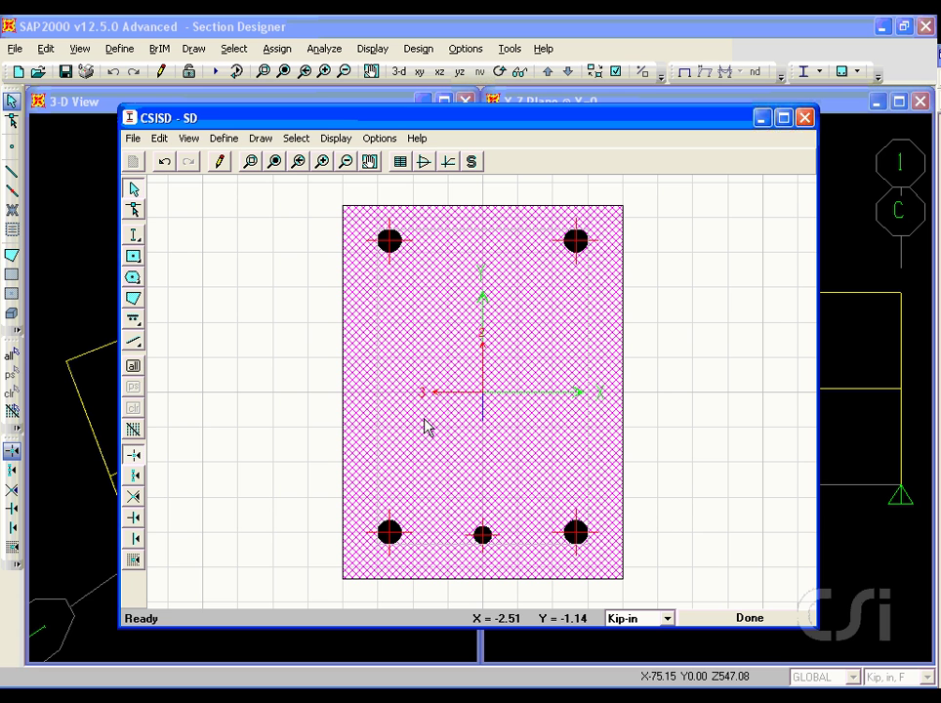
Set the bar size at the section's bottom-right corner to #6, for that corner only
{"action": "right_click", "coordinate": [576, 535]}
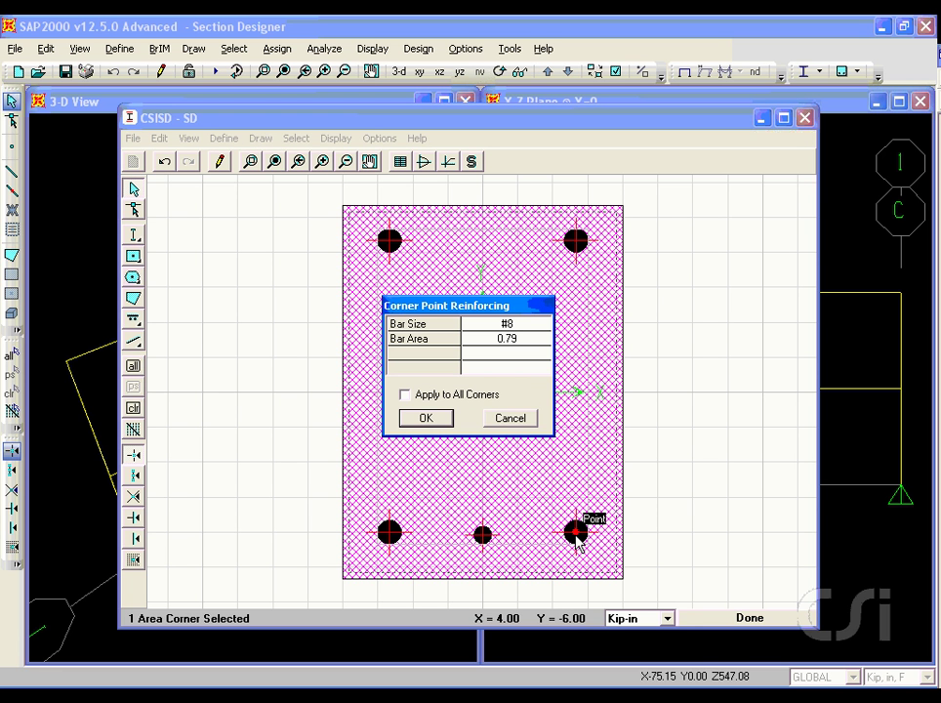
{"action": "left_click", "coordinate": [517, 330]}
{"action": "left_click", "coordinate": [540, 326]}
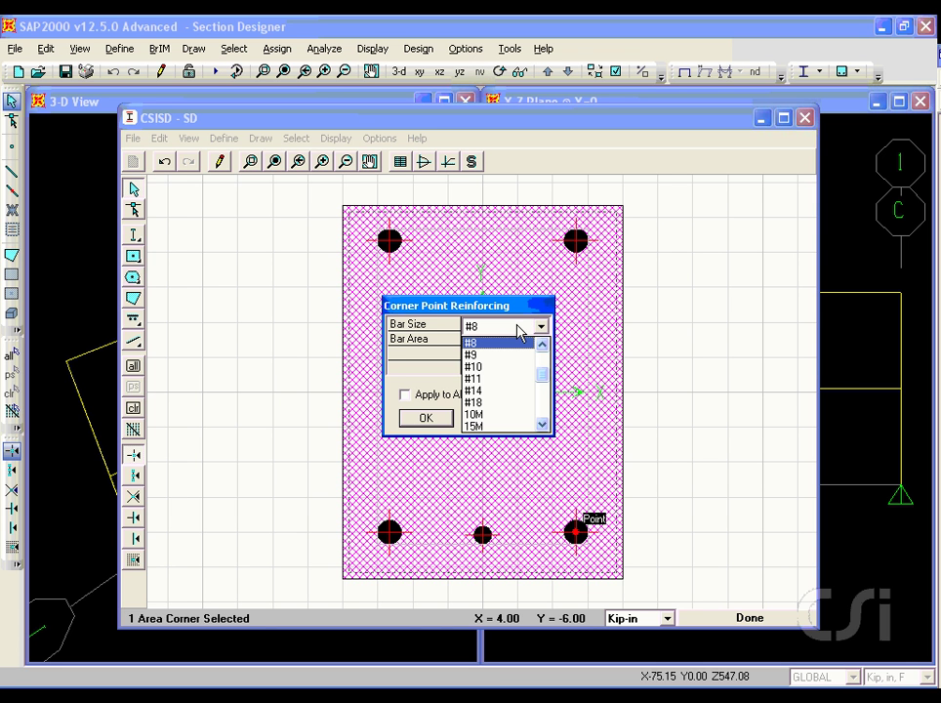
{"action": "left_click", "coordinate": [542, 346]}
{"action": "left_click", "coordinate": [542, 345]}
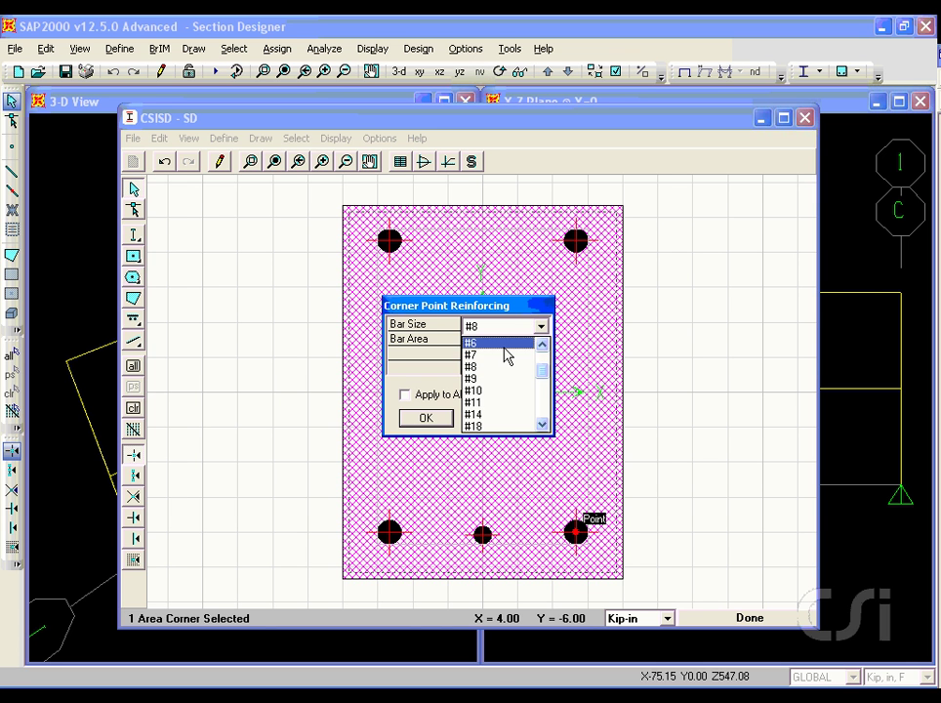
{"action": "left_click", "coordinate": [500, 344]}
{"action": "left_click", "coordinate": [439, 418]}
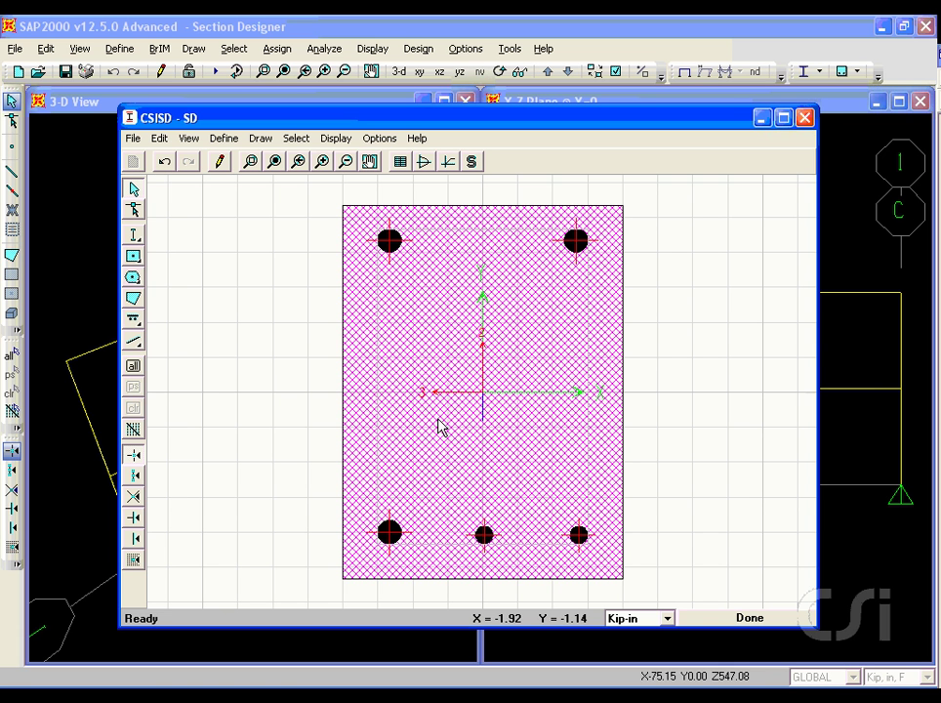
Set the bar size at the section's bottom-left corner to #6, for that corner only
{"action": "right_click", "coordinate": [388, 530]}
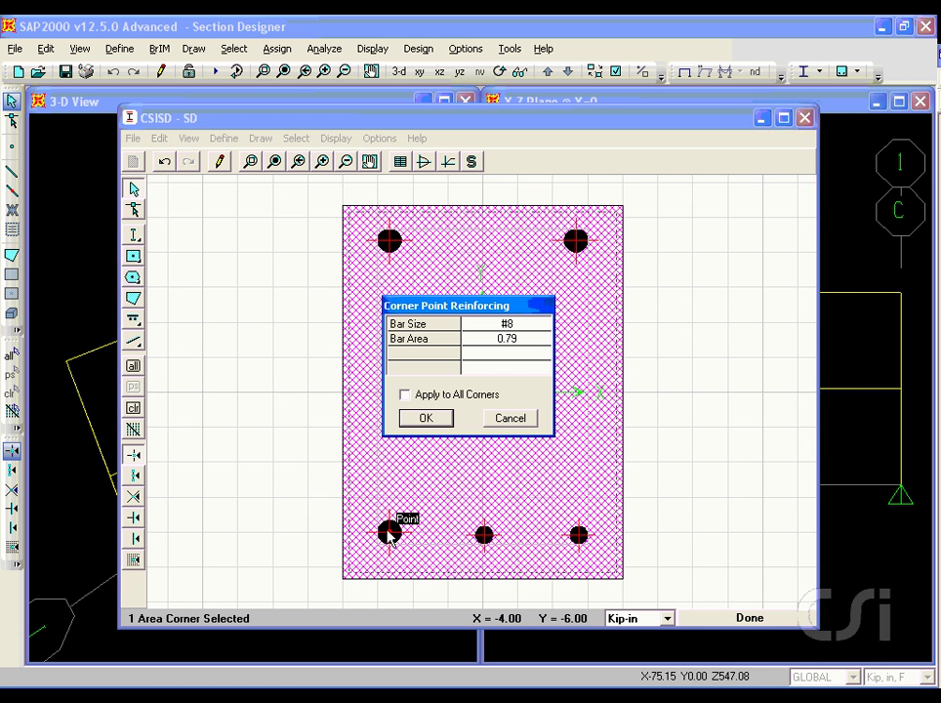
{"action": "left_click", "coordinate": [515, 326]}
{"action": "left_click", "coordinate": [537, 327]}
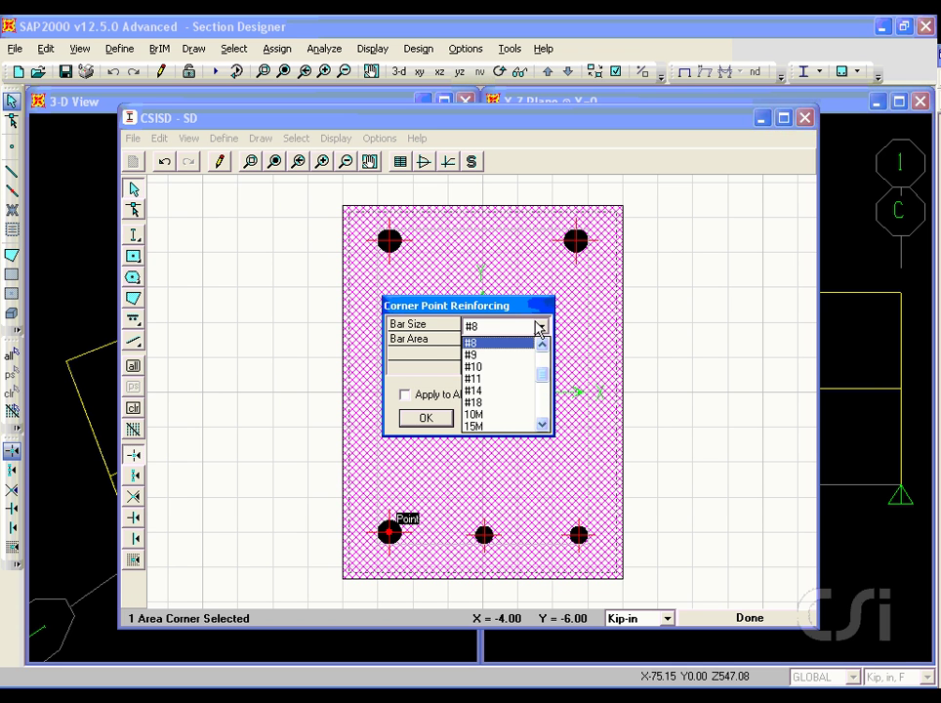
{"action": "left_click", "coordinate": [541, 344]}
{"action": "left_click", "coordinate": [539, 341]}
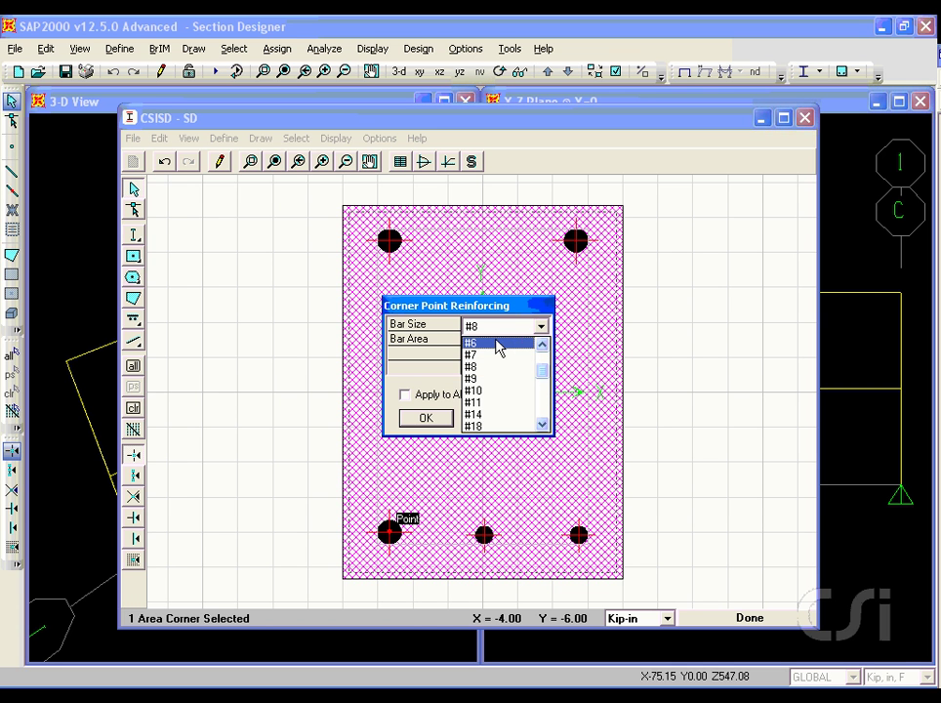
{"action": "left_click", "coordinate": [498, 342]}
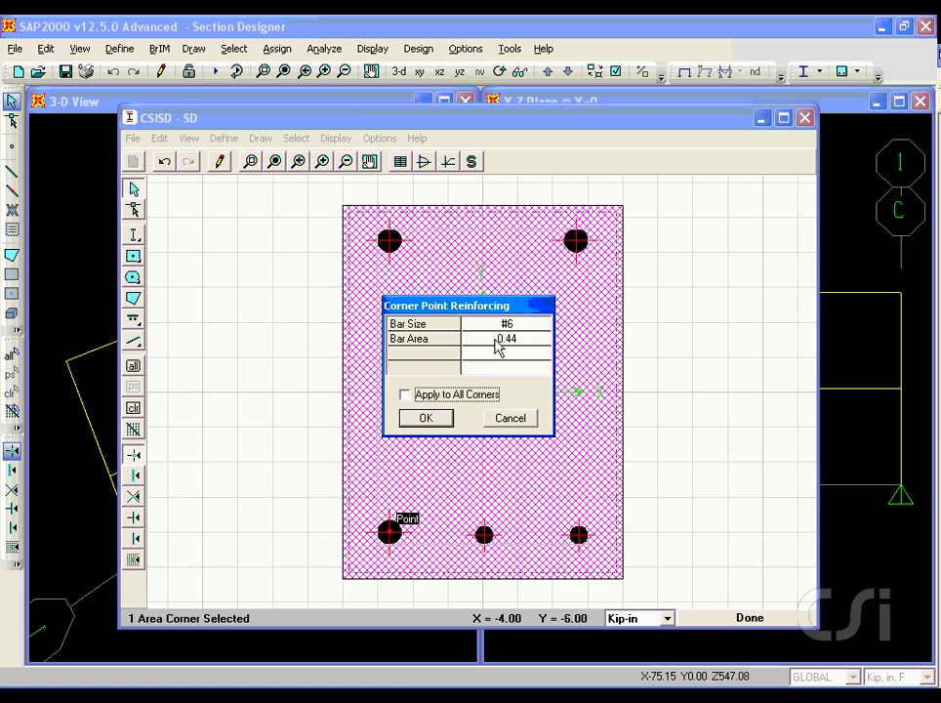
{"action": "left_click", "coordinate": [433, 419]}
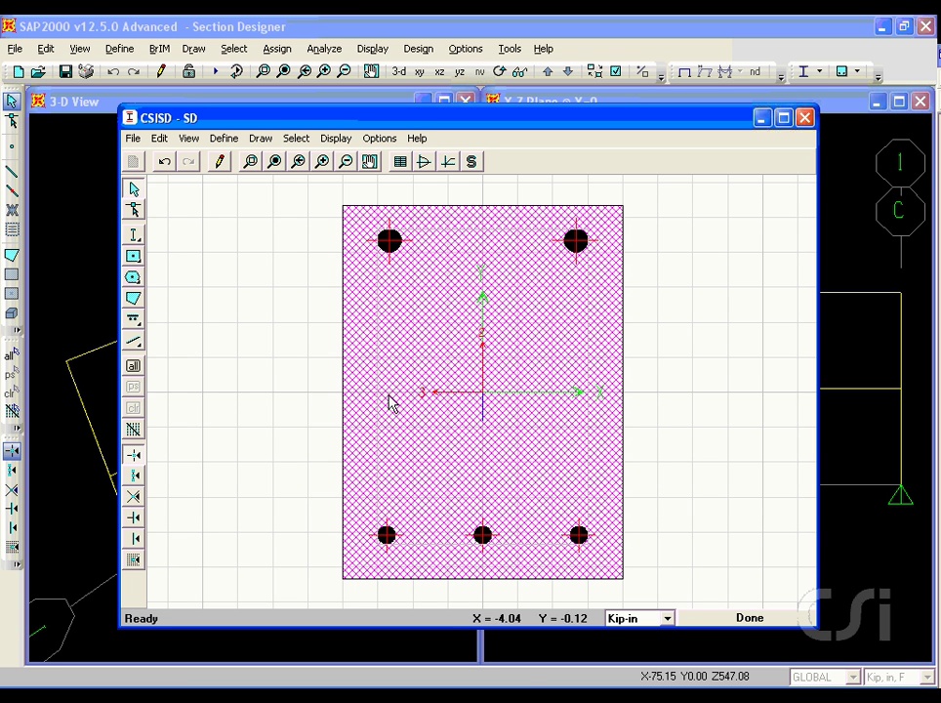
Draw a line bar across the section above the bottom bars, from about (-4.5, -3.7) to about (4.9, -3.9)
{"action": "left_click", "coordinate": [135, 323]}
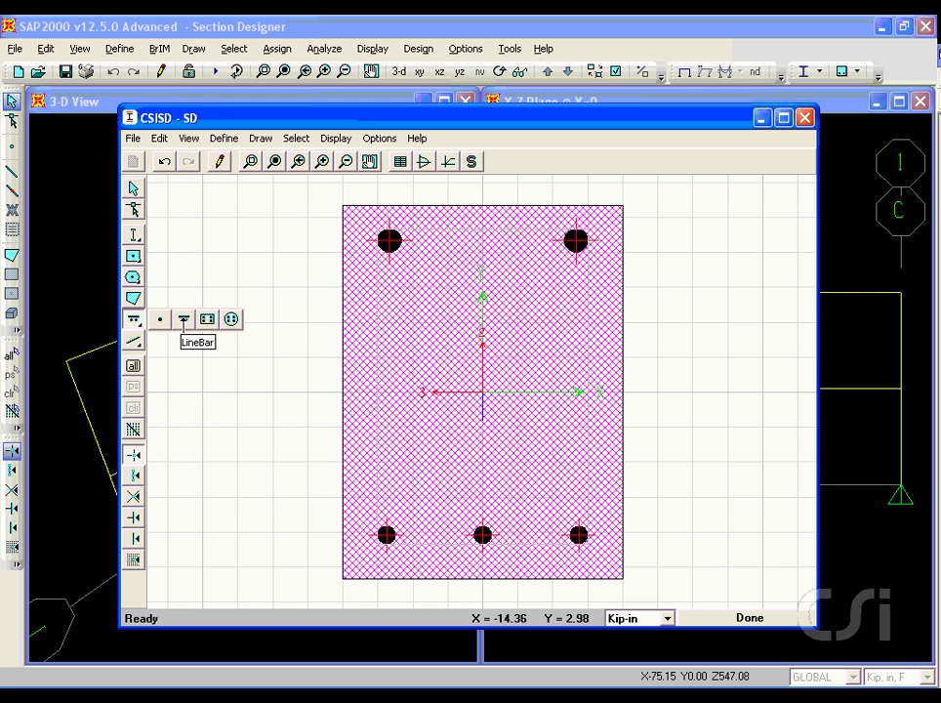
{"action": "left_click", "coordinate": [184, 319]}
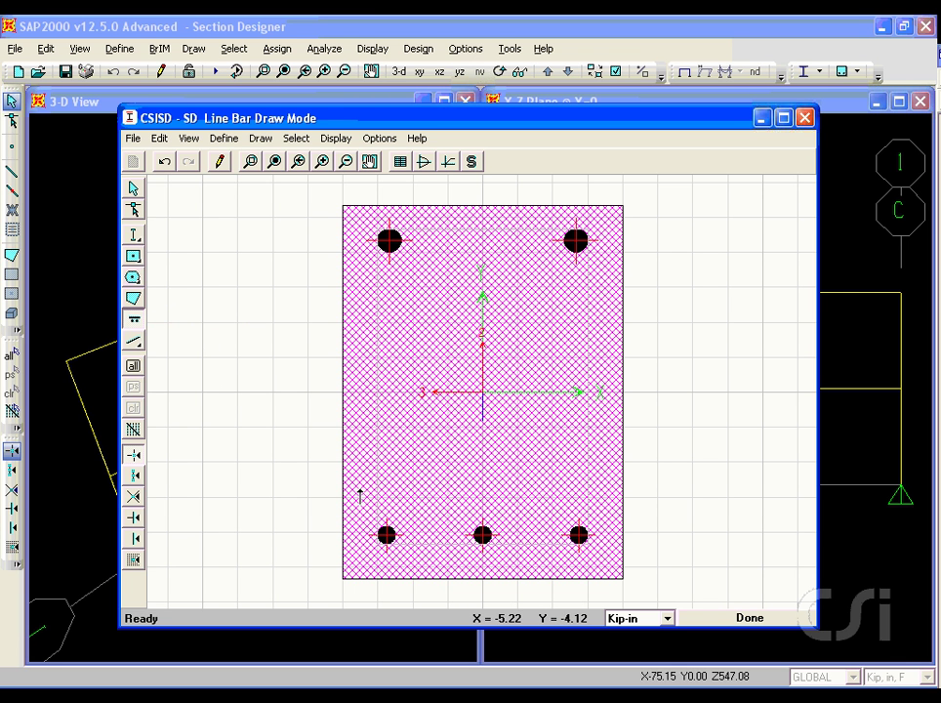
{"action": "left_click", "coordinate": [378, 480]}
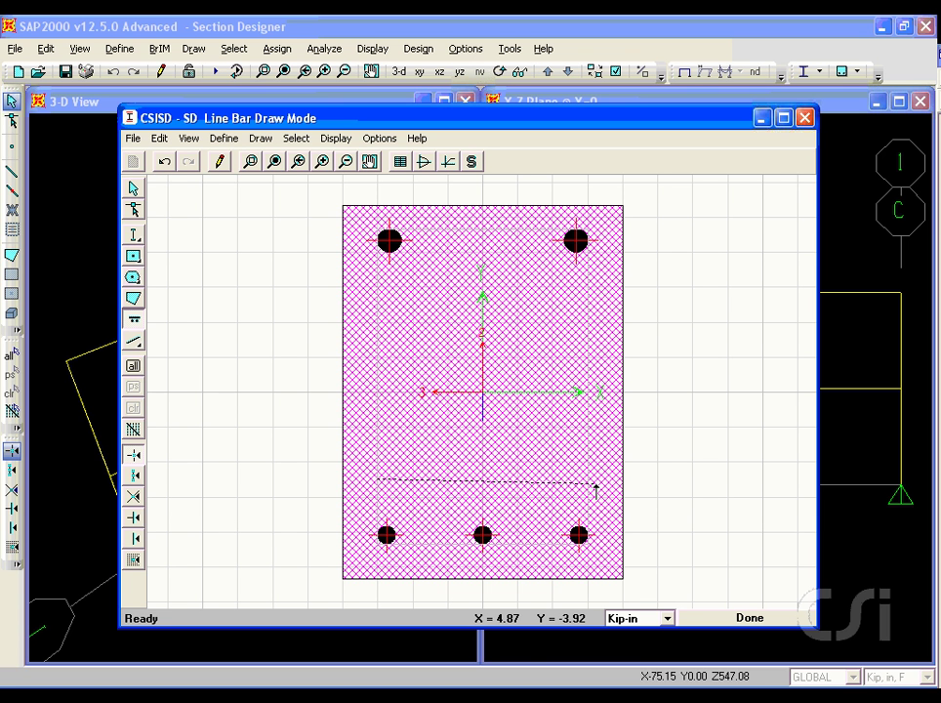
{"action": "left_click", "coordinate": [595, 484]}
Set the new line bar's end coordinates to X1 -4.125, Y1 -4.625 and X2 4.125, Y2 -4.625
{"action": "right_click", "coordinate": [486, 480]}
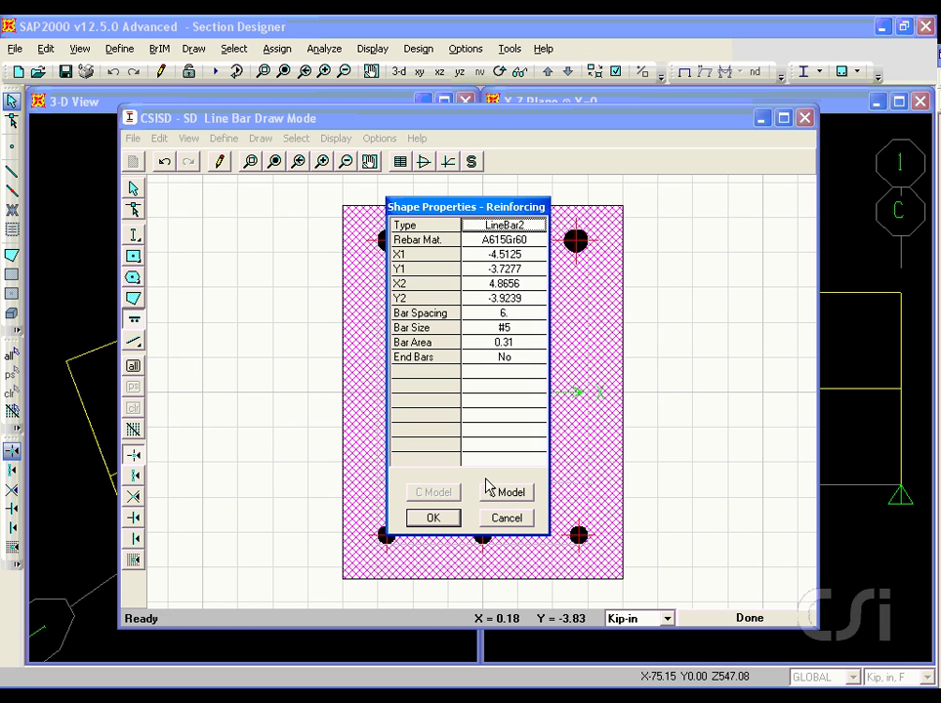
{"action": "left_click", "coordinate": [514, 258]}
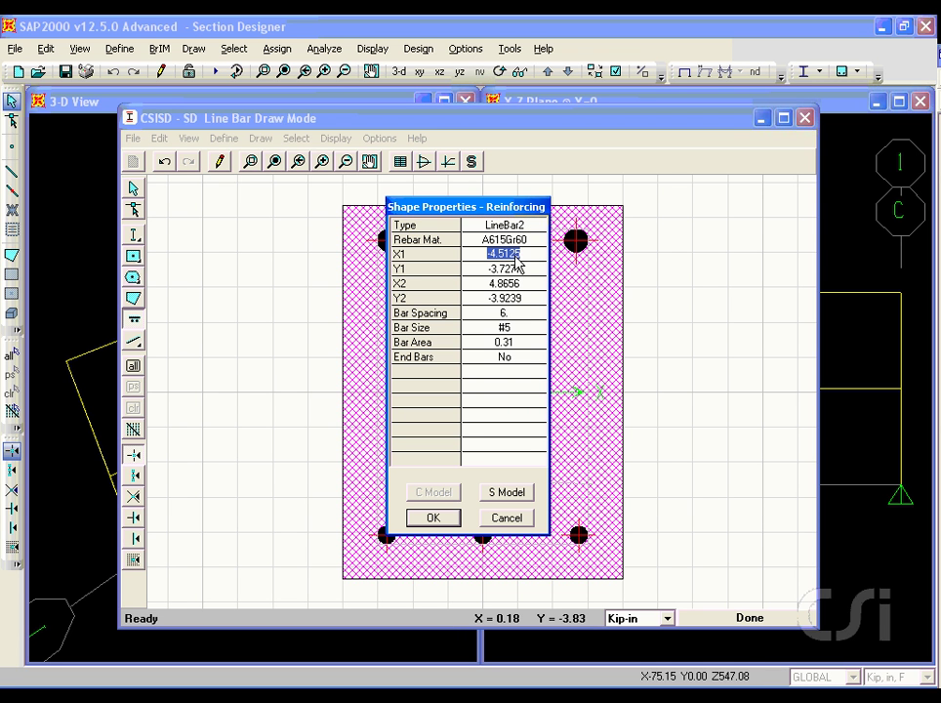
{"action": "type", "text": "-4.125"}
{"action": "left_click", "coordinate": [511, 269]}
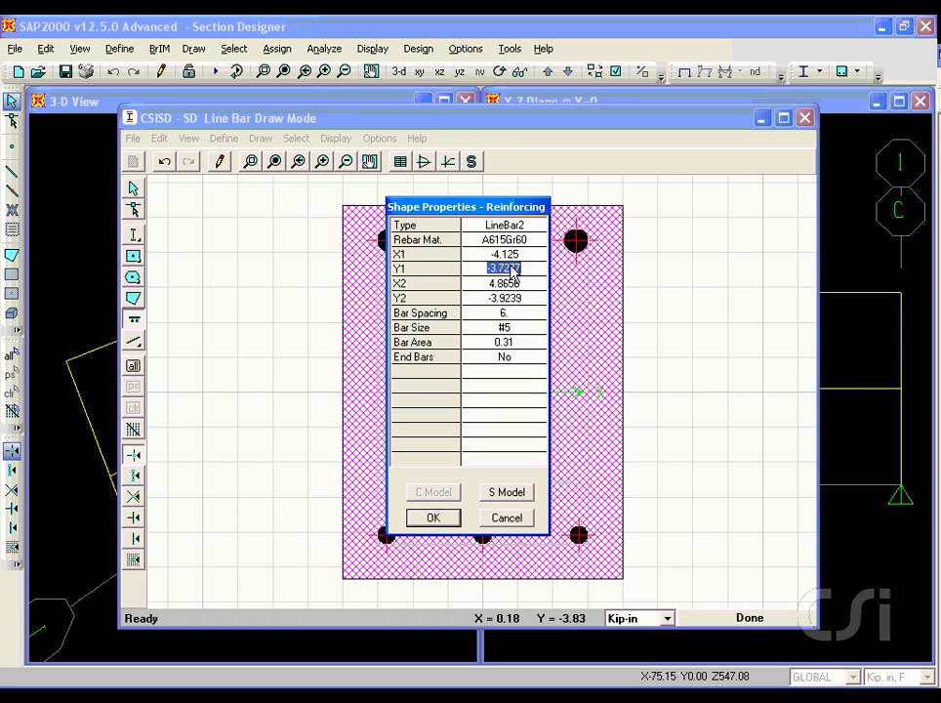
{"action": "key", "text": "BackSpace"}
{"action": "type", "text": "-4.625"}
{"action": "left_click", "coordinate": [525, 286]}
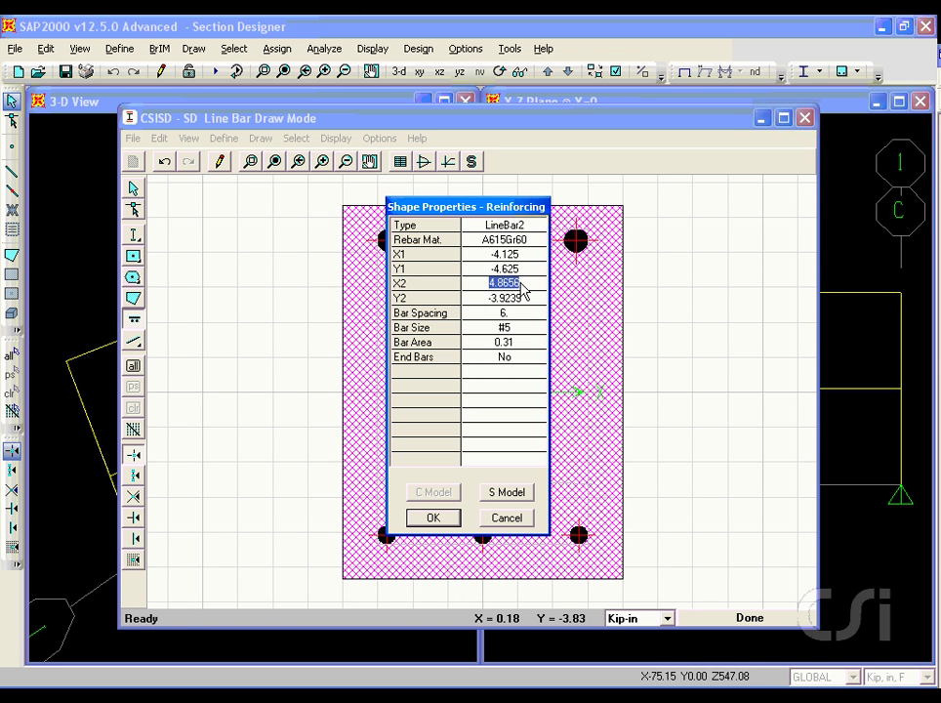
{"action": "type", "text": "4.125"}
{"action": "left_click", "coordinate": [522, 305]}
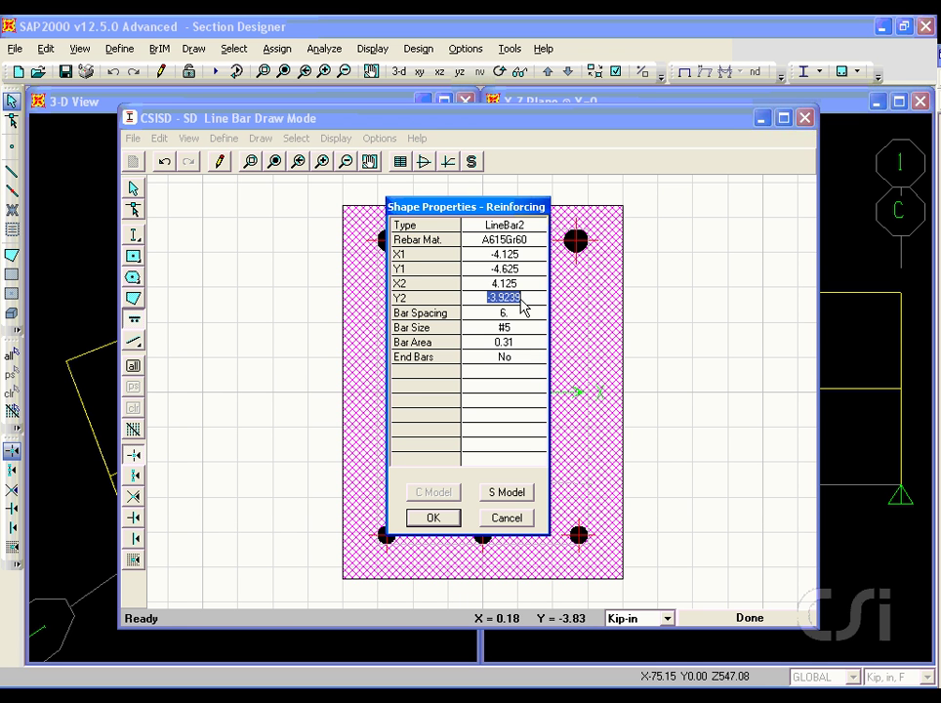
{"action": "type", "text": "-4.625"}
Give the line bar a bar spacing of 4.2, bar size #6 and end bars, and apply its properties
{"action": "left_click", "coordinate": [514, 314]}
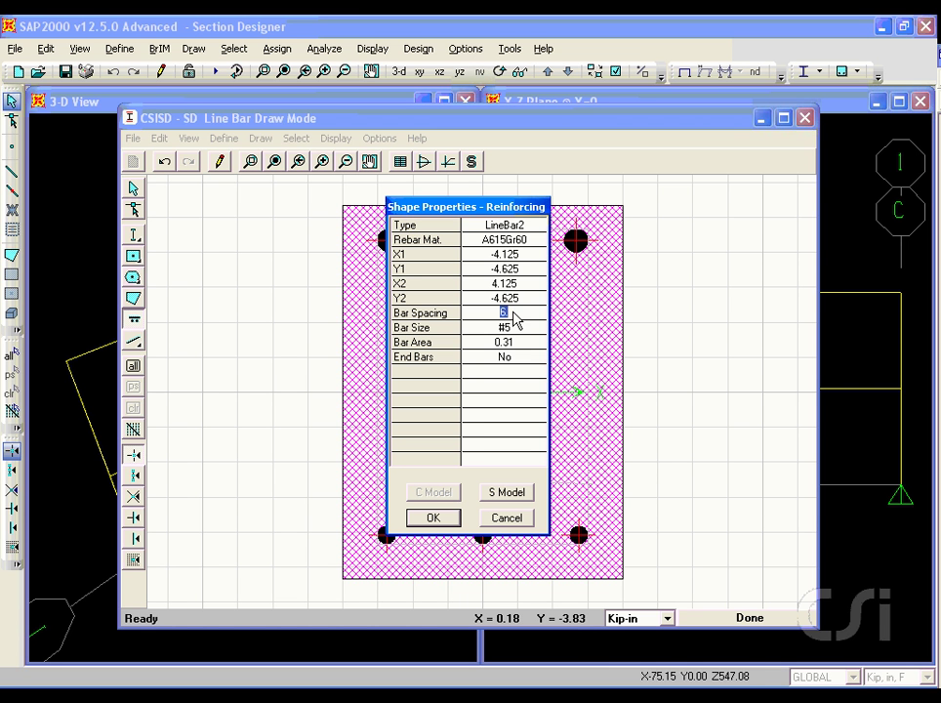
{"action": "type", "text": "4.2"}
{"action": "left_click", "coordinate": [506, 328]}
{"action": "left_click", "coordinate": [535, 332]}
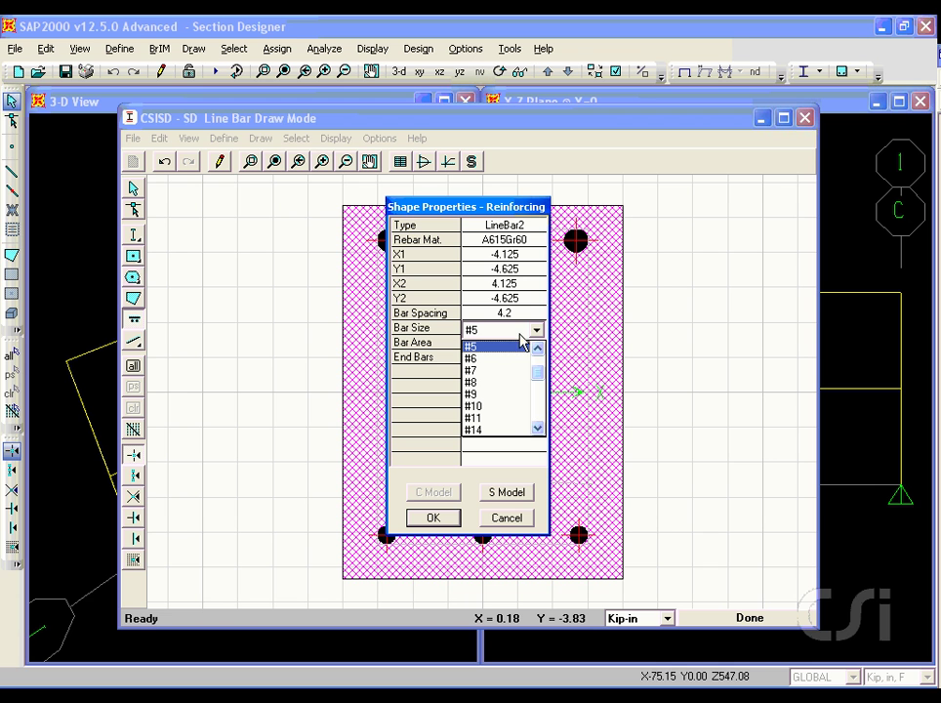
{"action": "left_click", "coordinate": [485, 360]}
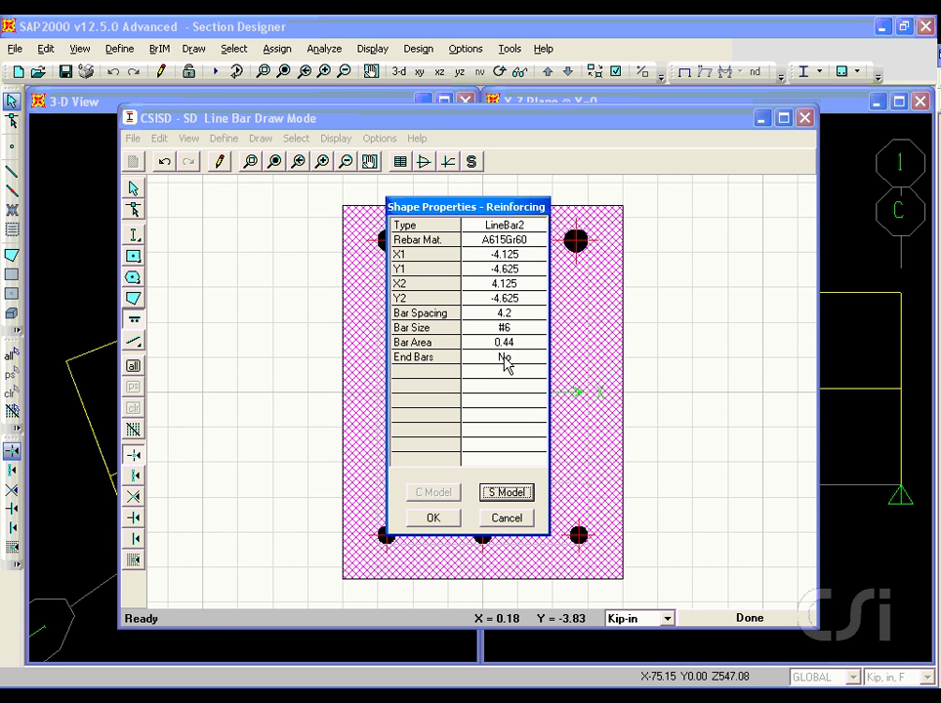
{"action": "left_click", "coordinate": [515, 364]}
{"action": "left_click", "coordinate": [533, 363]}
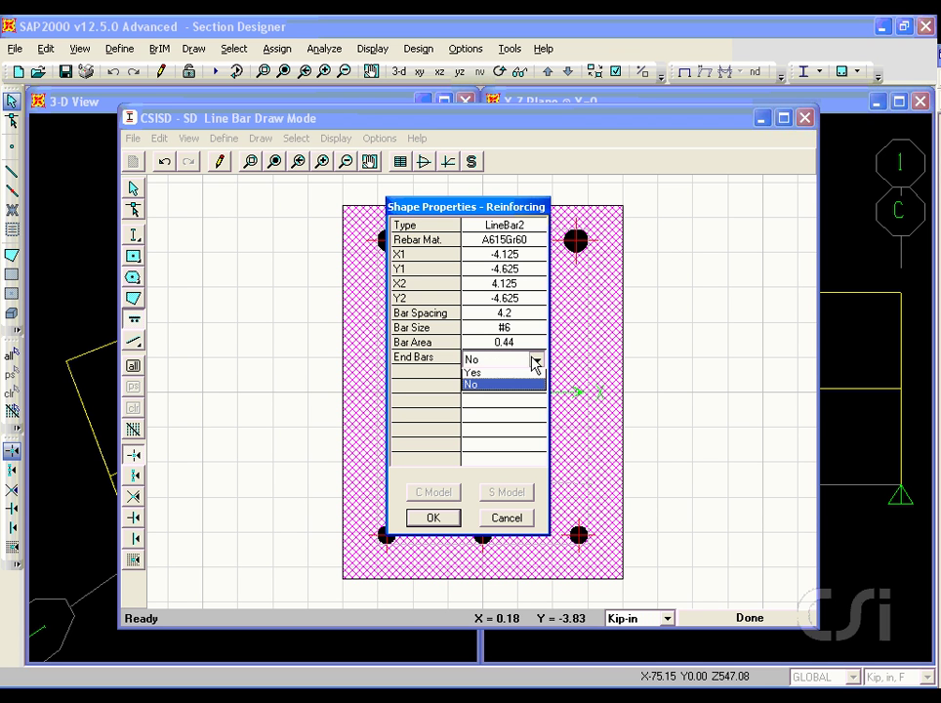
{"action": "left_click", "coordinate": [475, 377]}
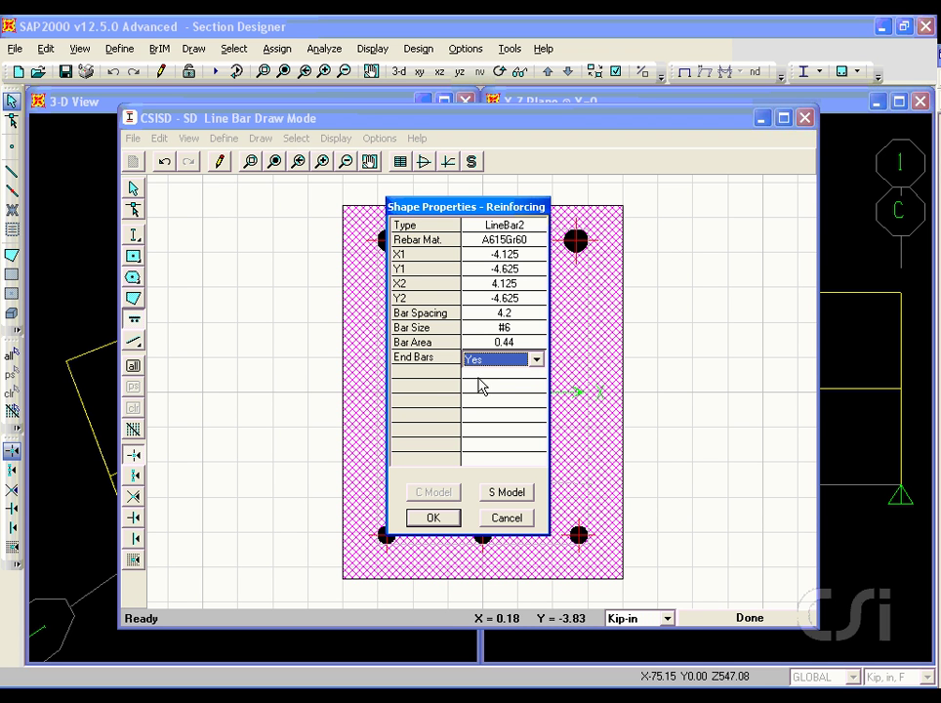
{"action": "left_click", "coordinate": [430, 521]}
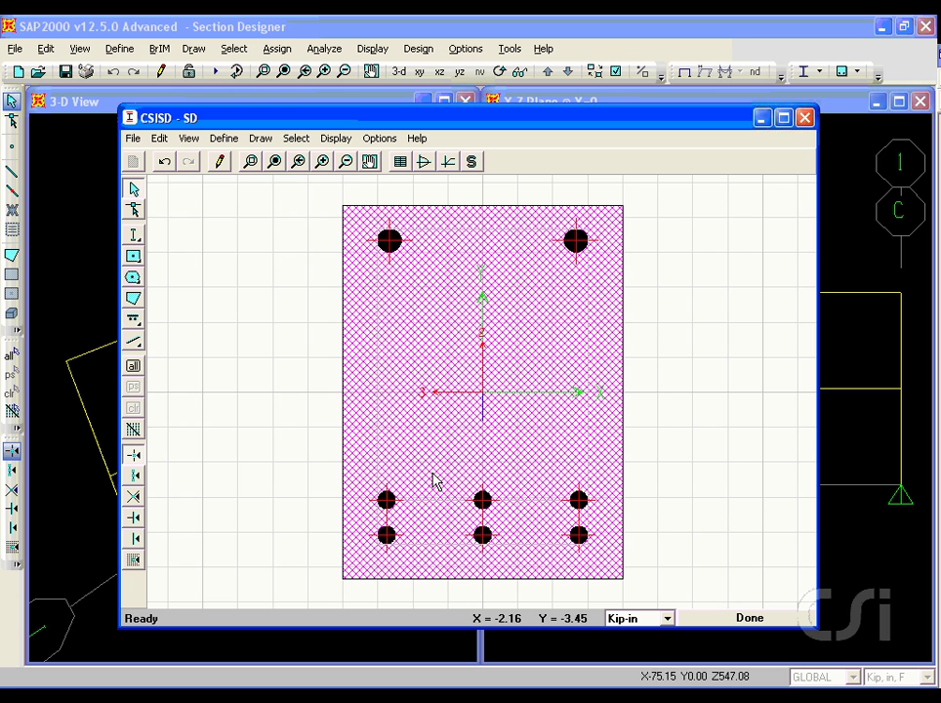
Review the calculated section properties of the reinforced concrete section, then close them
{"action": "left_click", "coordinate": [335, 138]}
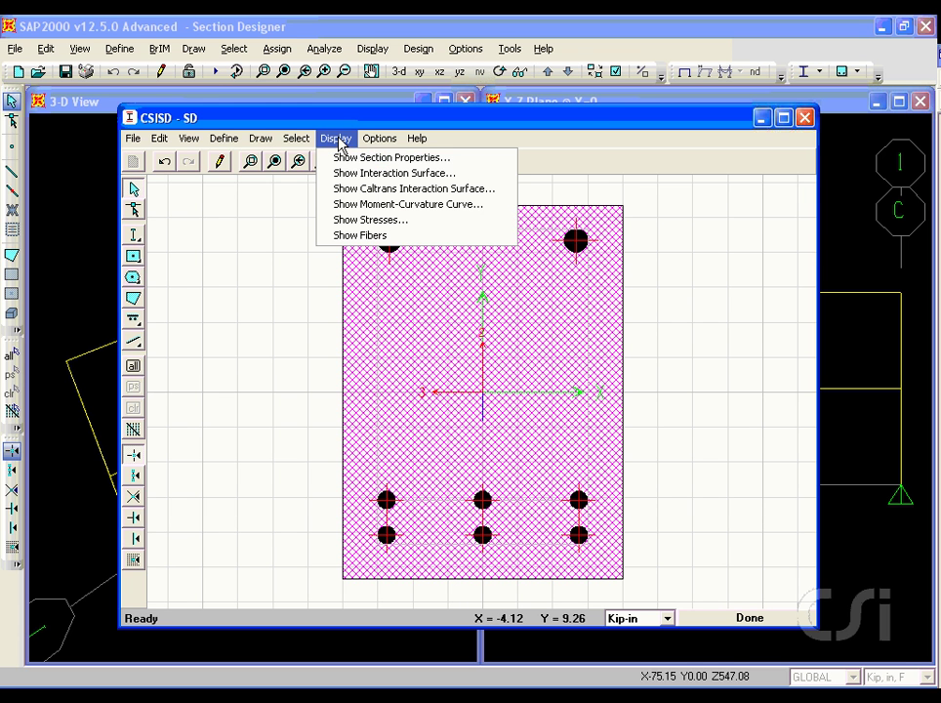
{"action": "left_click", "coordinate": [400, 161]}
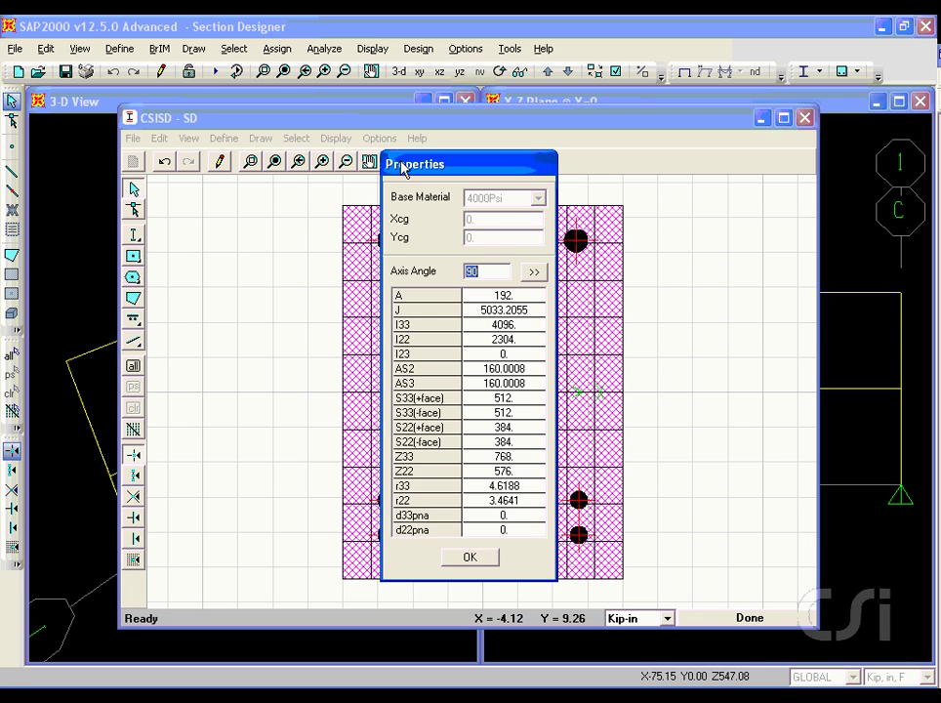
{"action": "left_click_drag", "start_coordinate": [402, 168], "coordinate": [206, 150]}
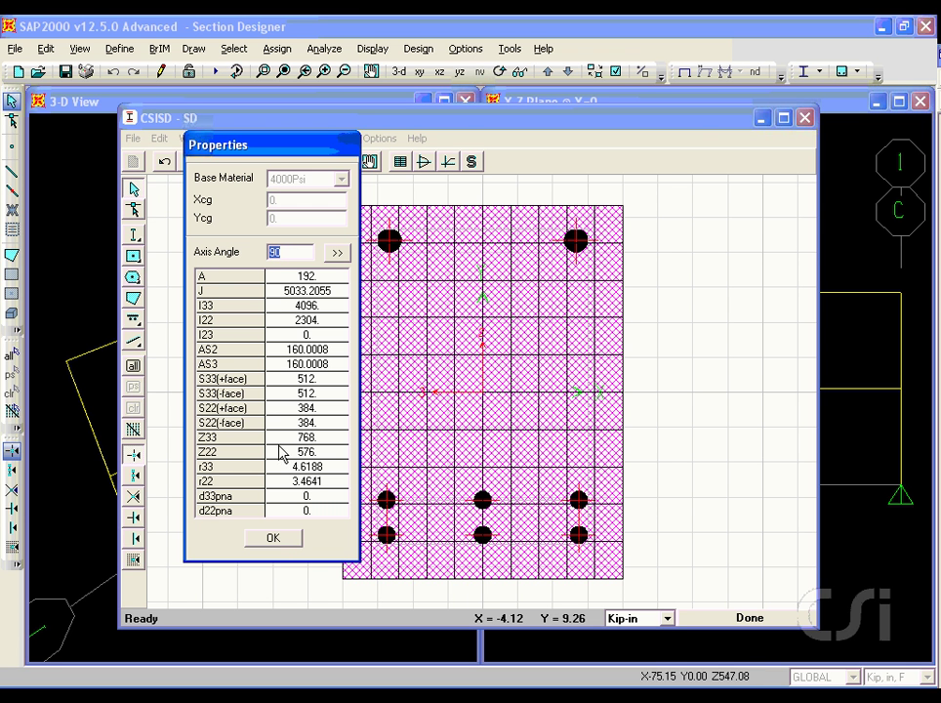
{"action": "left_click", "coordinate": [273, 543]}
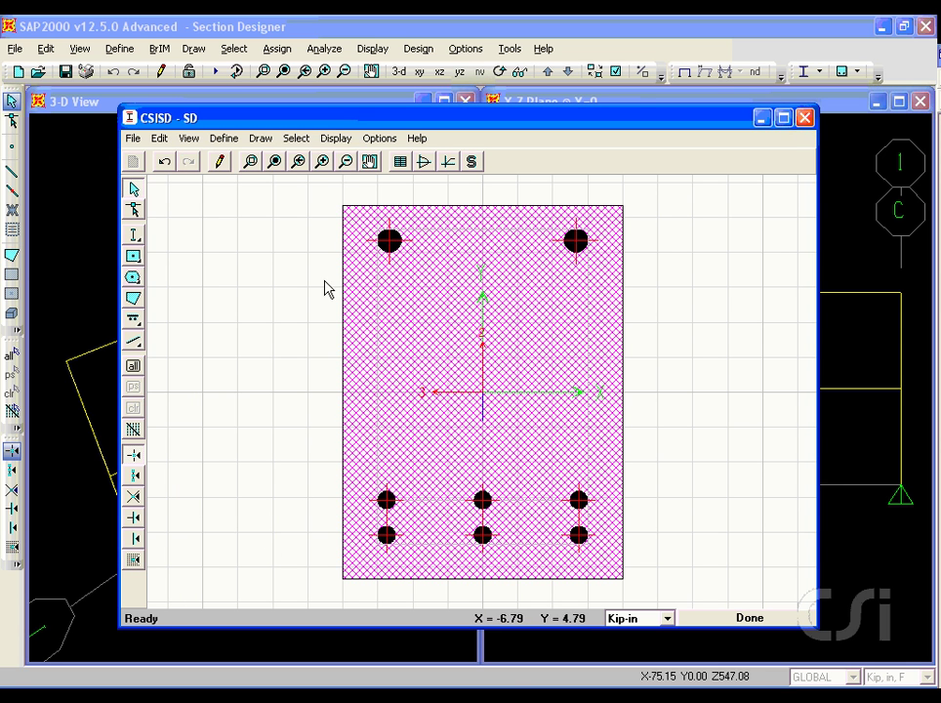
Display the section's interaction surface and rotate its 3D view to a plan angle of 360
{"action": "left_click", "coordinate": [340, 145]}
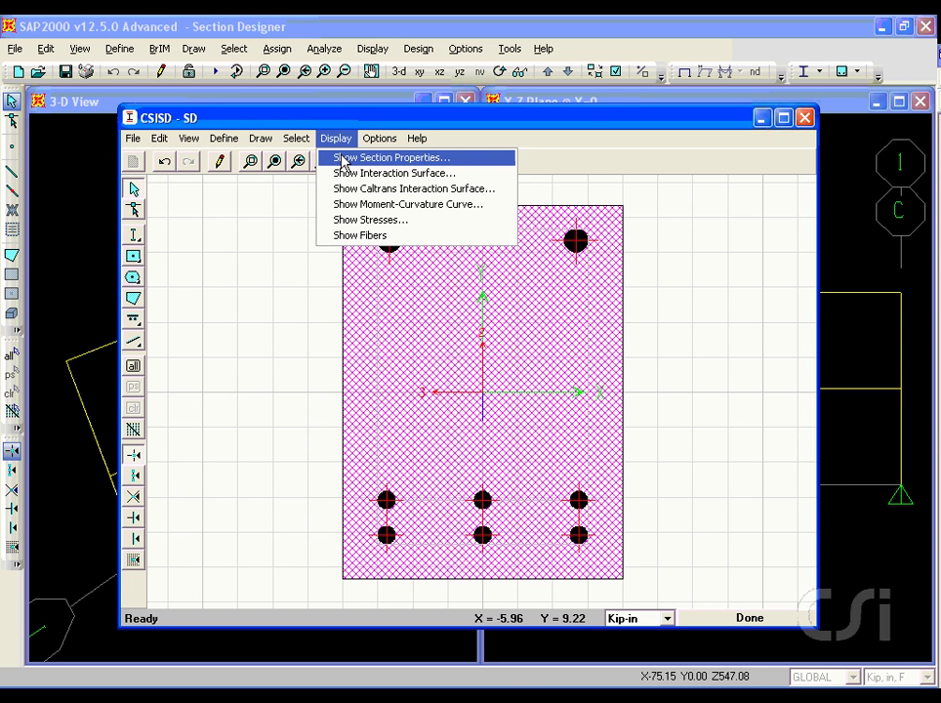
{"action": "left_click", "coordinate": [382, 173]}
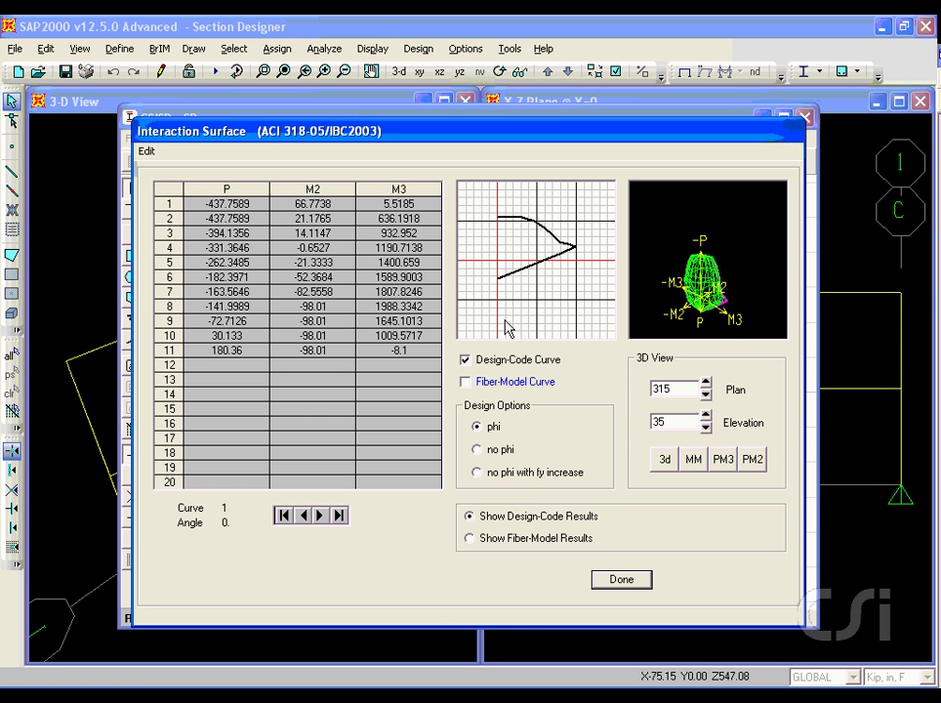
{"action": "left_click", "coordinate": [706, 384]}
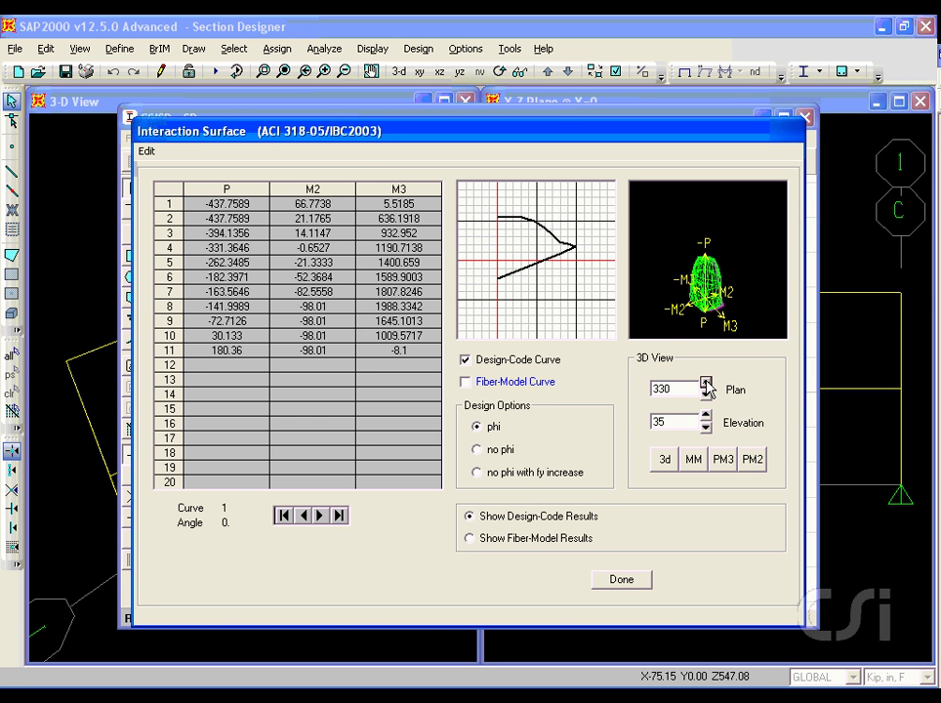
{"action": "left_click", "coordinate": [706, 384]}
{"action": "left_click", "coordinate": [706, 384]}
{"action": "left_click", "coordinate": [706, 384]}
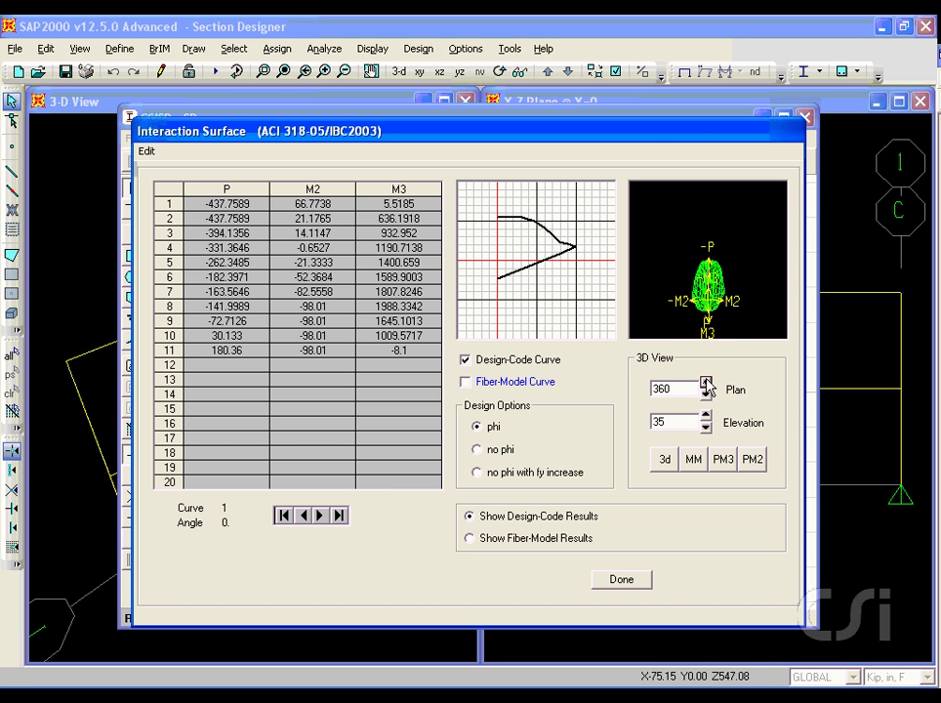
Step through the interaction curves up to curve 5 at 60 degrees, then close the interaction surface
{"action": "left_click", "coordinate": [318, 518]}
{"action": "left_click", "coordinate": [318, 516]}
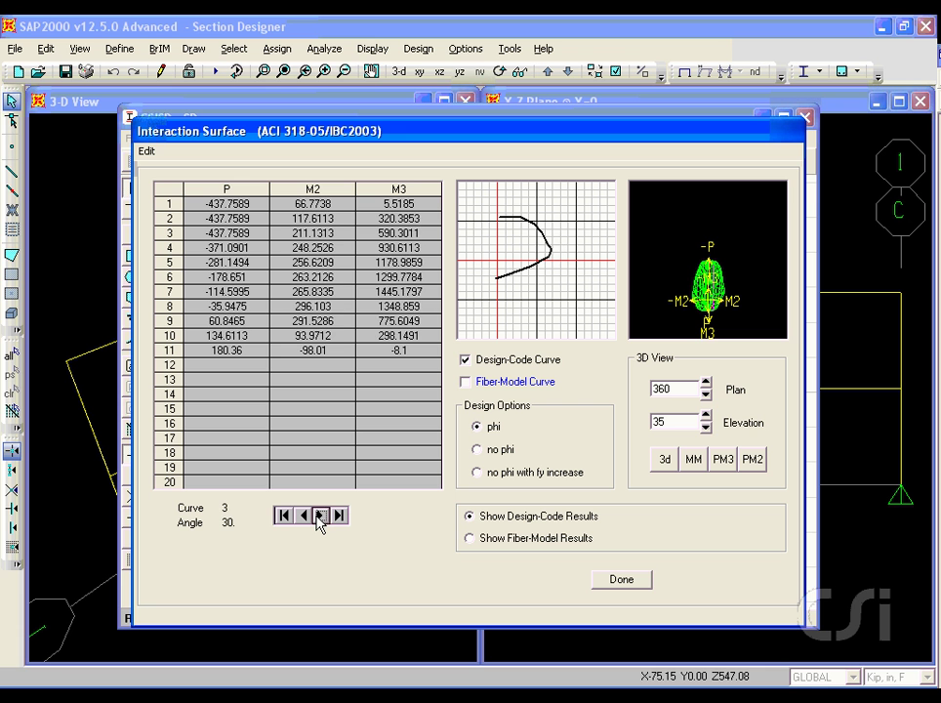
{"action": "left_click", "coordinate": [319, 516]}
{"action": "left_click", "coordinate": [320, 518]}
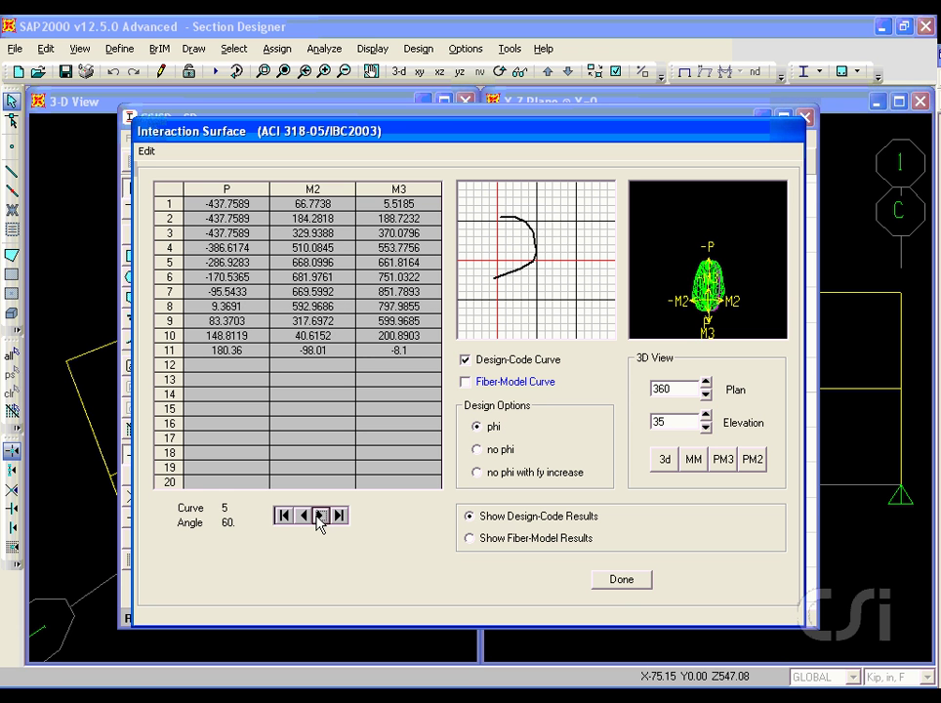
{"action": "left_click", "coordinate": [621, 581]}
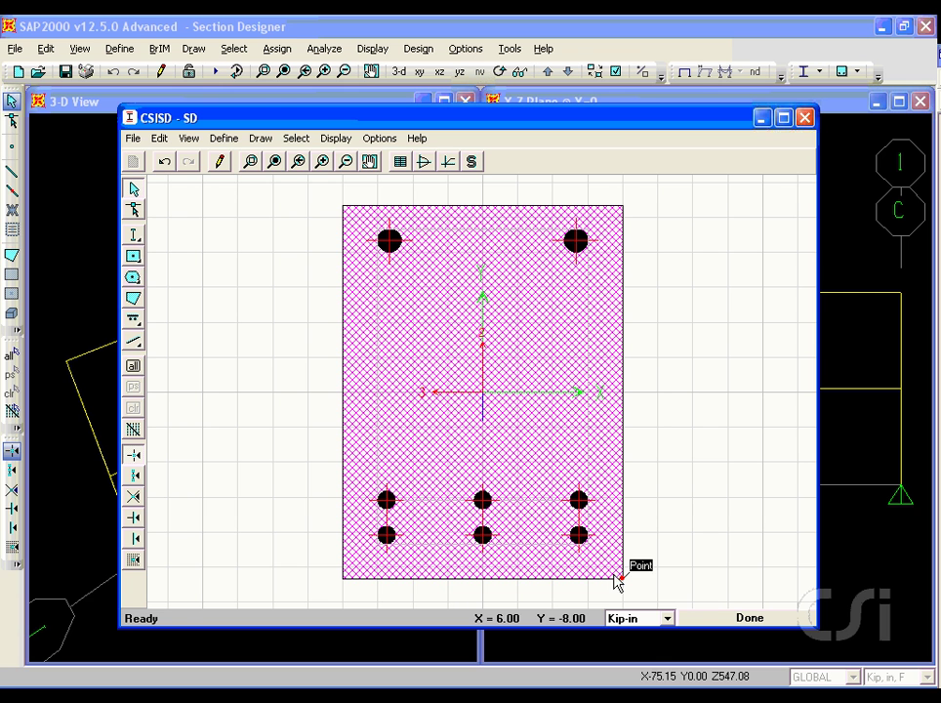
Examine the section's moment-curvature curve and strain diagram, then close them
{"action": "left_click", "coordinate": [335, 139]}
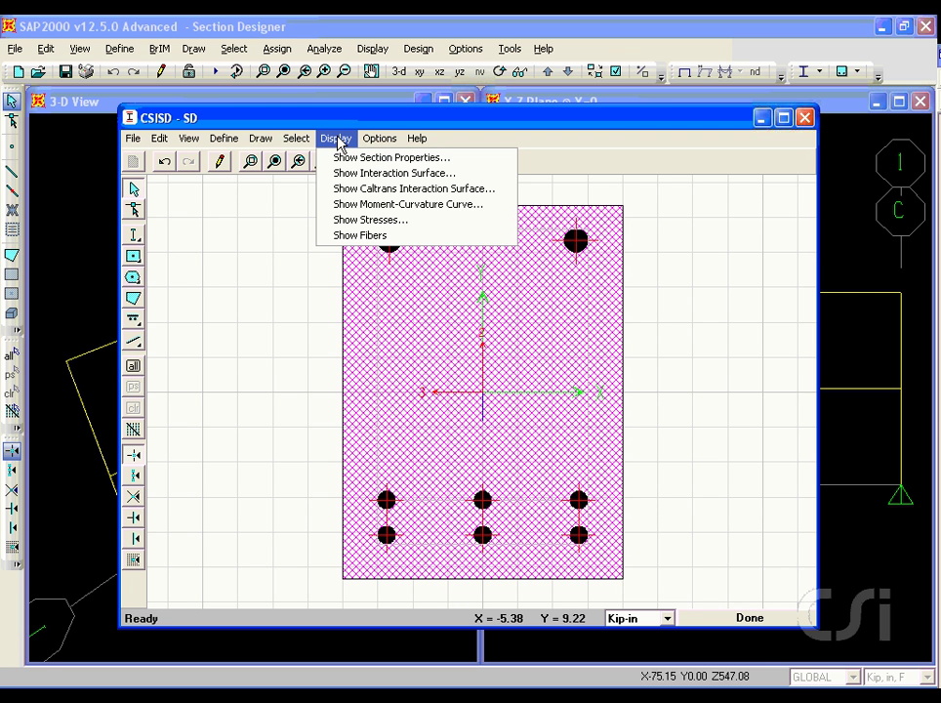
{"action": "left_click", "coordinate": [431, 205]}
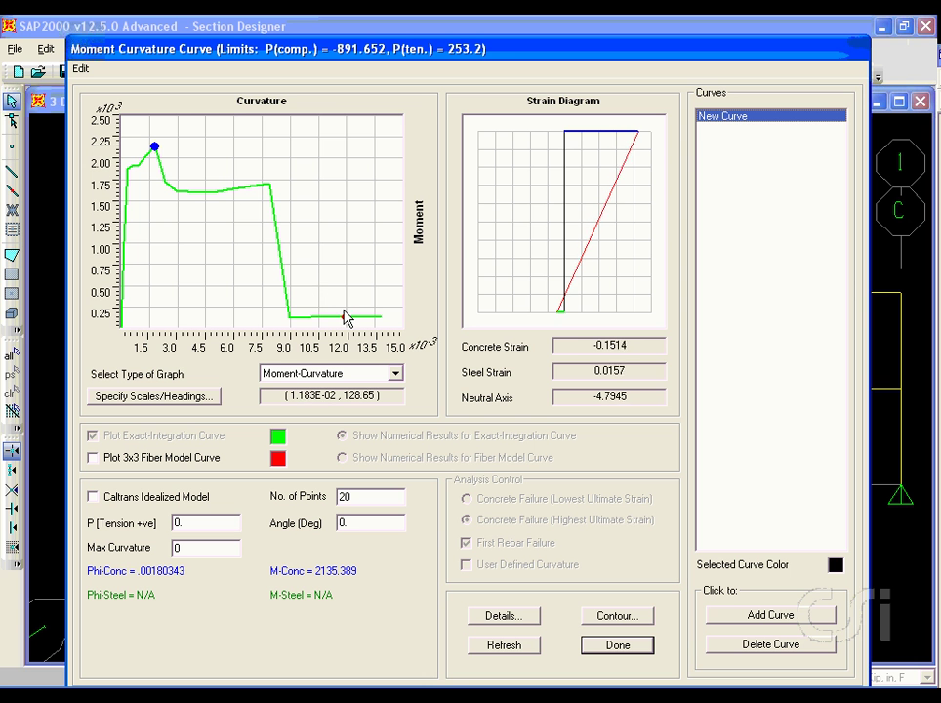
{"action": "left_click", "coordinate": [609, 650]}
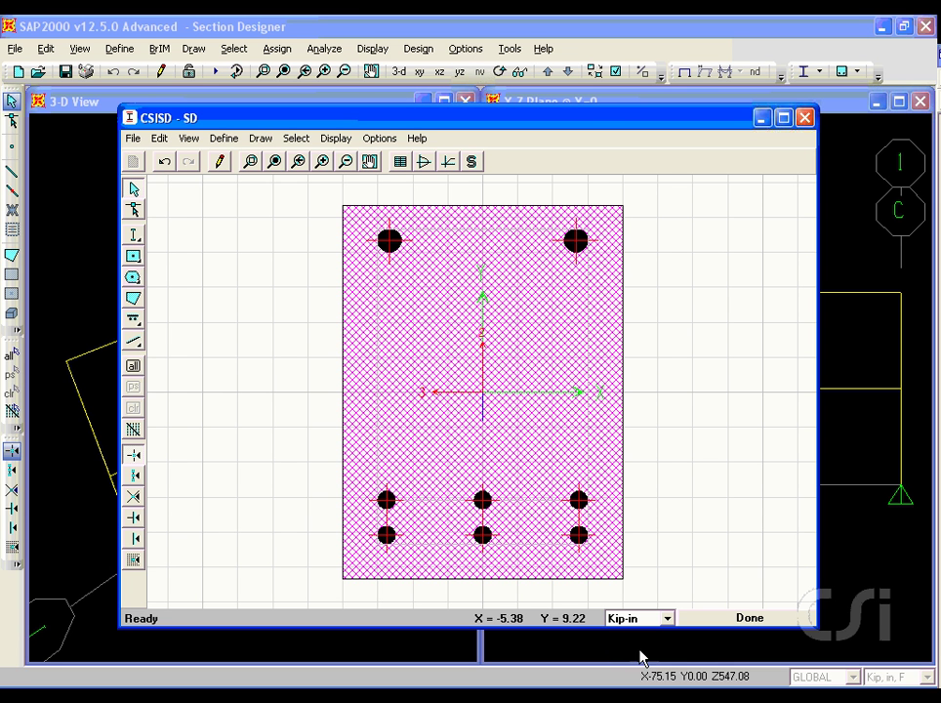
Finish the section drawing and save SD in the list of frame properties
{"action": "left_click", "coordinate": [739, 619]}
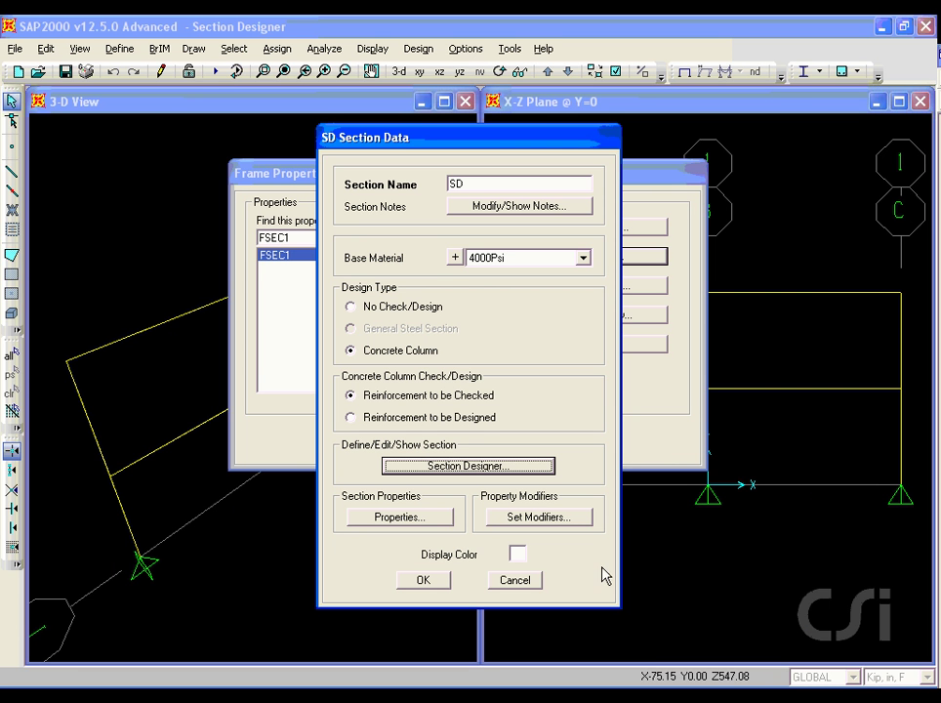
{"action": "left_click", "coordinate": [424, 580]}
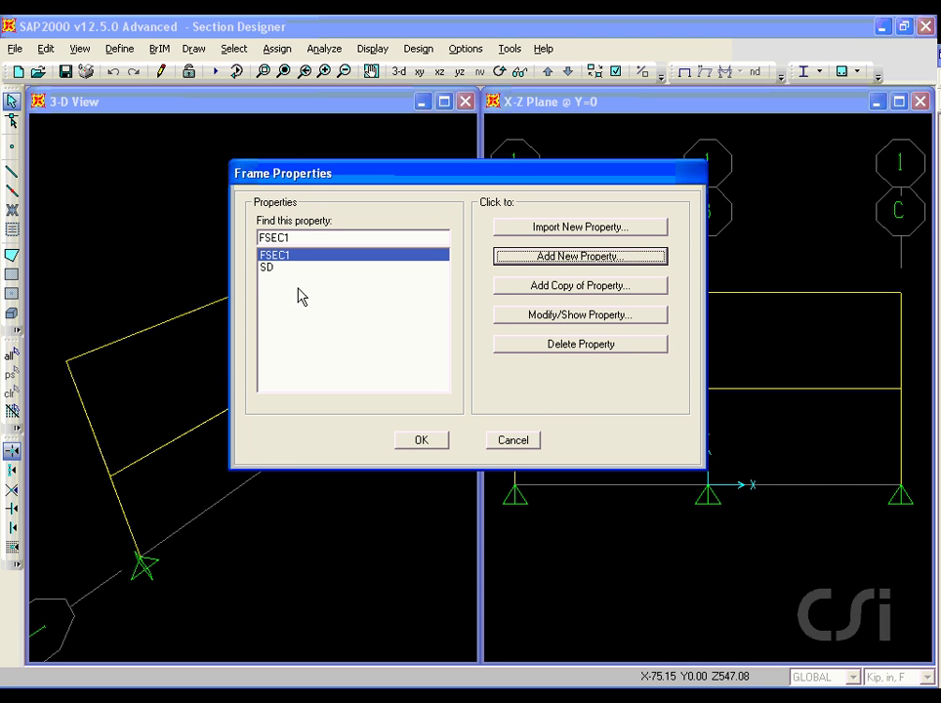
{"action": "left_click", "coordinate": [421, 442]}
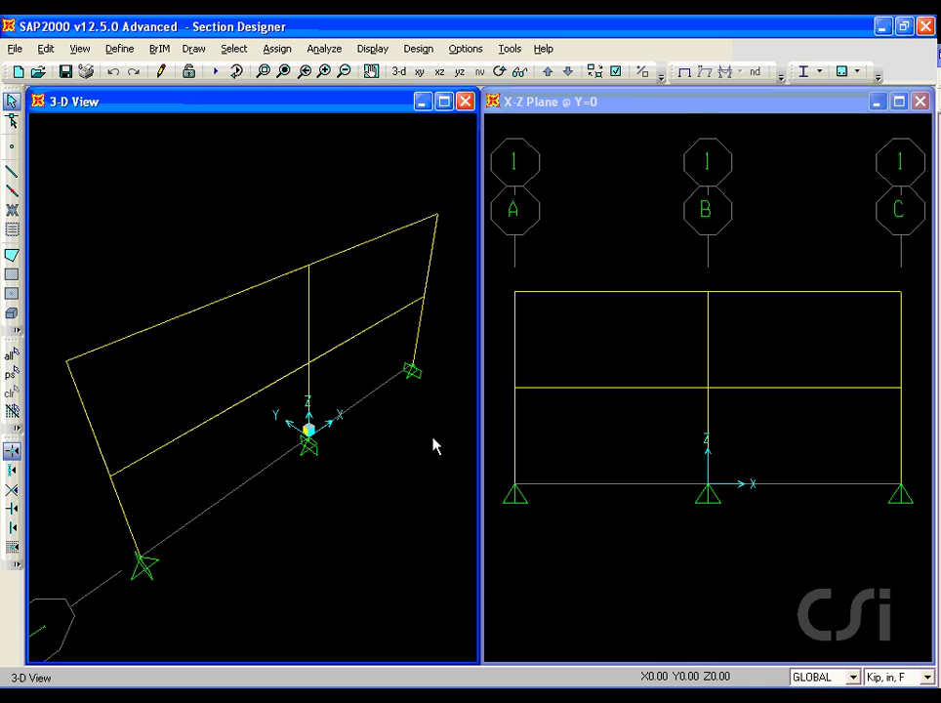
Select the four horizontal beams of both levels in the X-Z elevation and assign them the frame section SD
{"action": "left_click", "coordinate": [615, 256]}
{"action": "left_click_drag", "start_coordinate": [615, 256], "coordinate": [584, 413]}
{"action": "left_click_drag", "start_coordinate": [802, 264], "coordinate": [775, 436]}
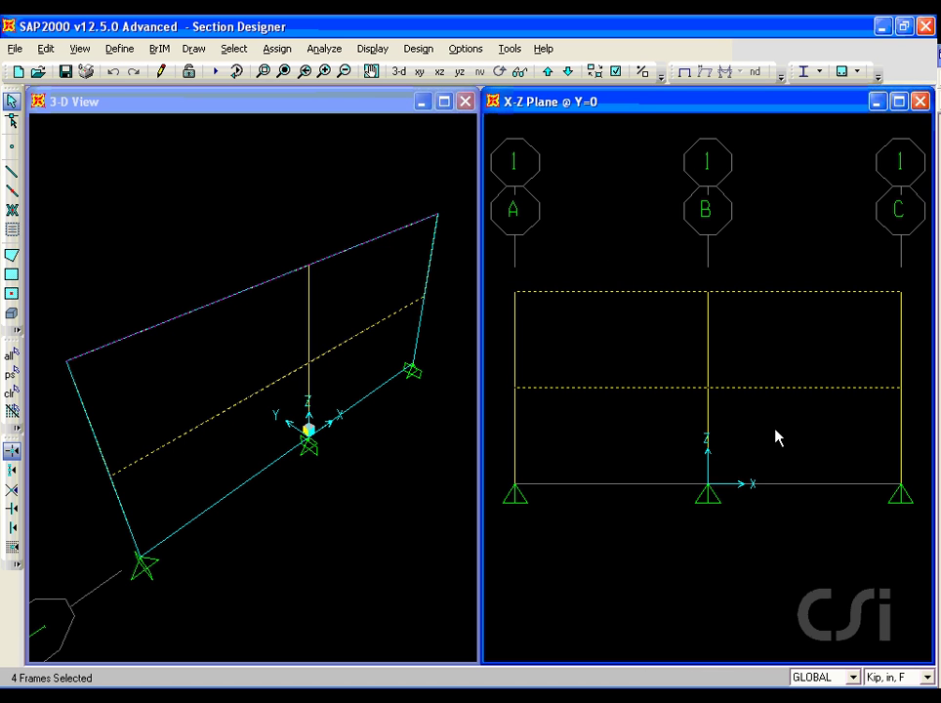
{"action": "left_click", "coordinate": [277, 49]}
{"action": "mouse_move", "coordinate": [293, 92]}
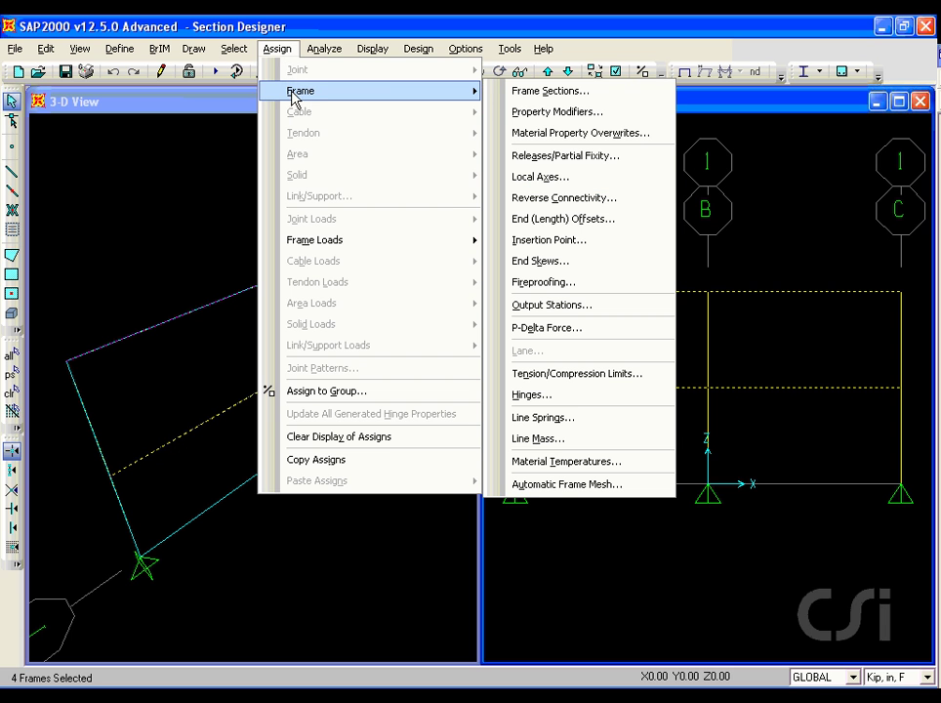
{"action": "left_click", "coordinate": [544, 93]}
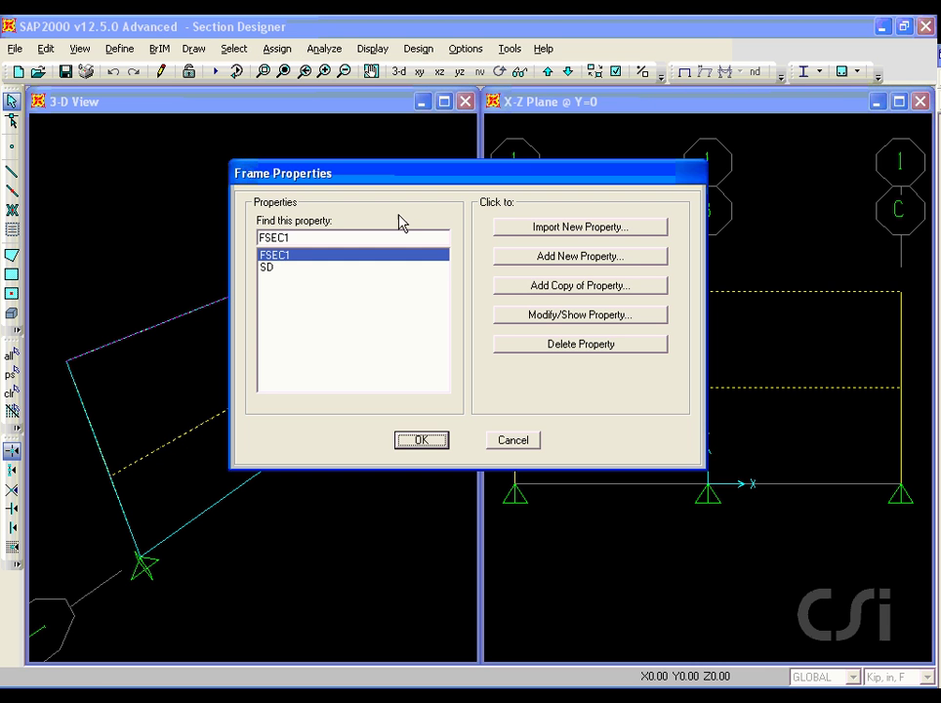
{"action": "left_click", "coordinate": [267, 268]}
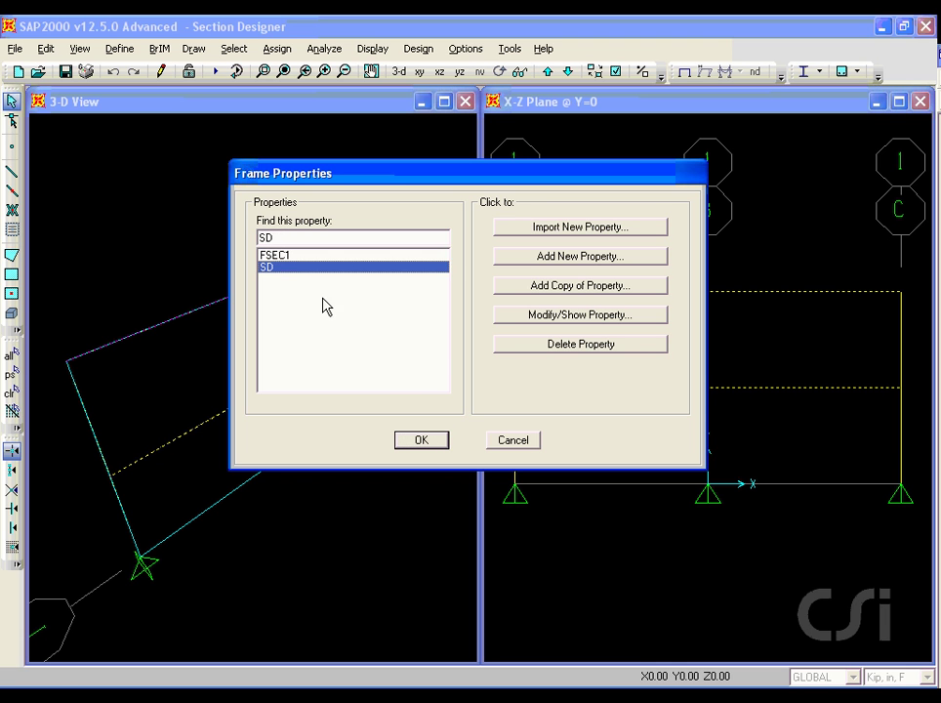
{"action": "left_click", "coordinate": [423, 442]}
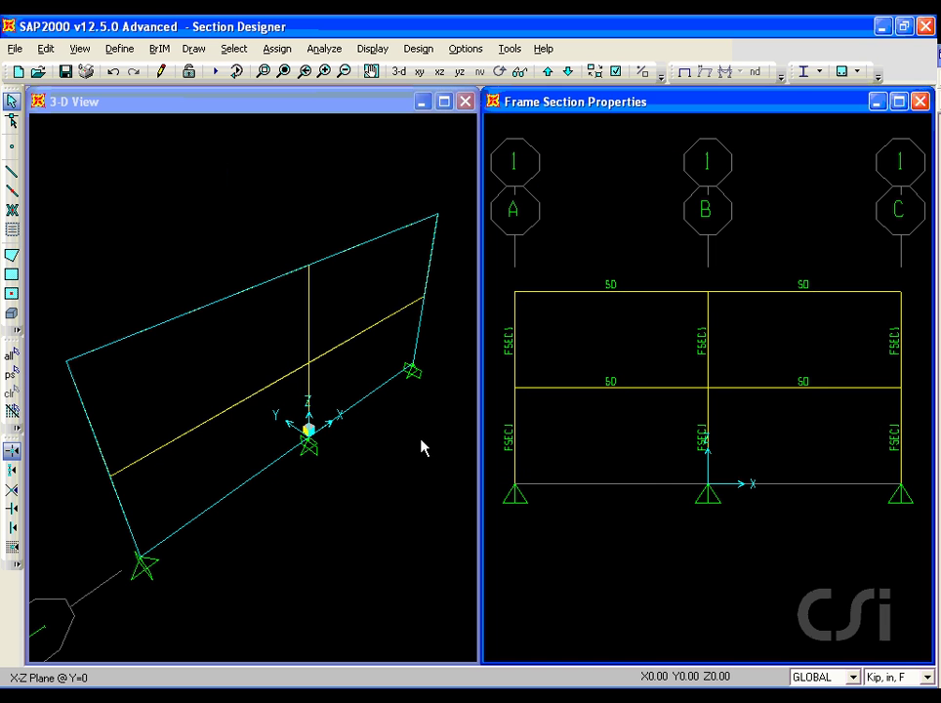
Run the analysis from the 3-D view for the DEAD load case only, setting MODAL to Do Not Run
{"action": "left_click", "coordinate": [332, 210]}
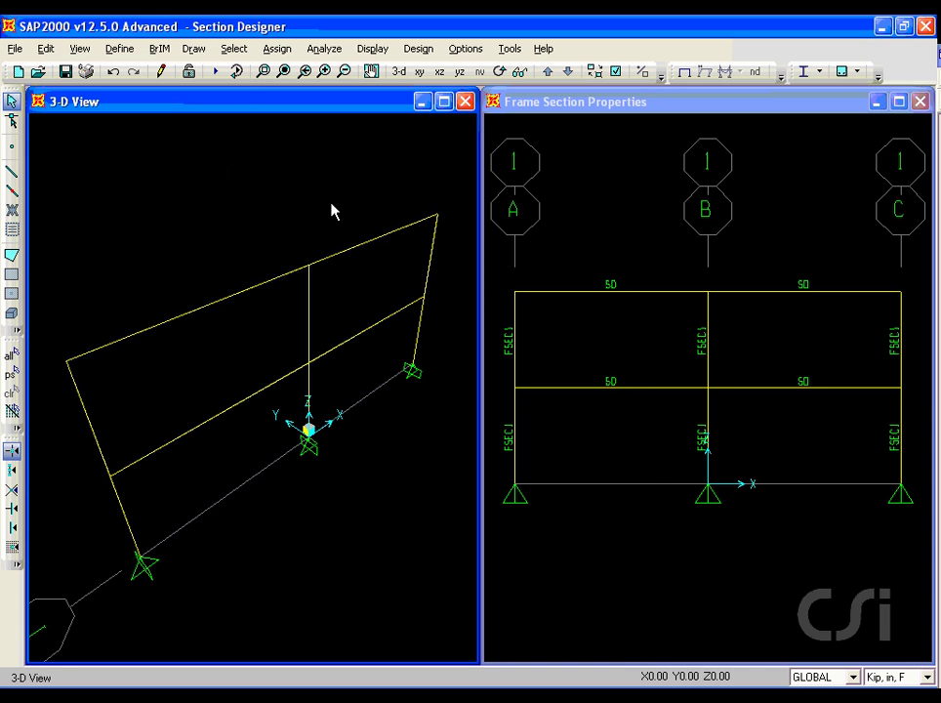
{"action": "left_click", "coordinate": [216, 73]}
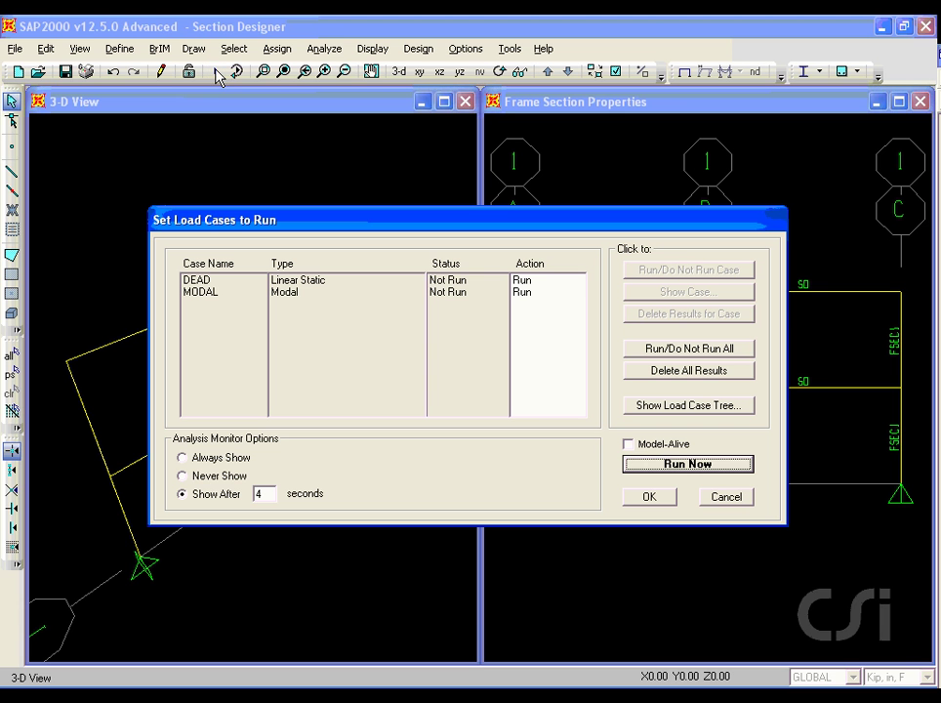
{"action": "left_click", "coordinate": [207, 292]}
{"action": "left_click", "coordinate": [660, 270]}
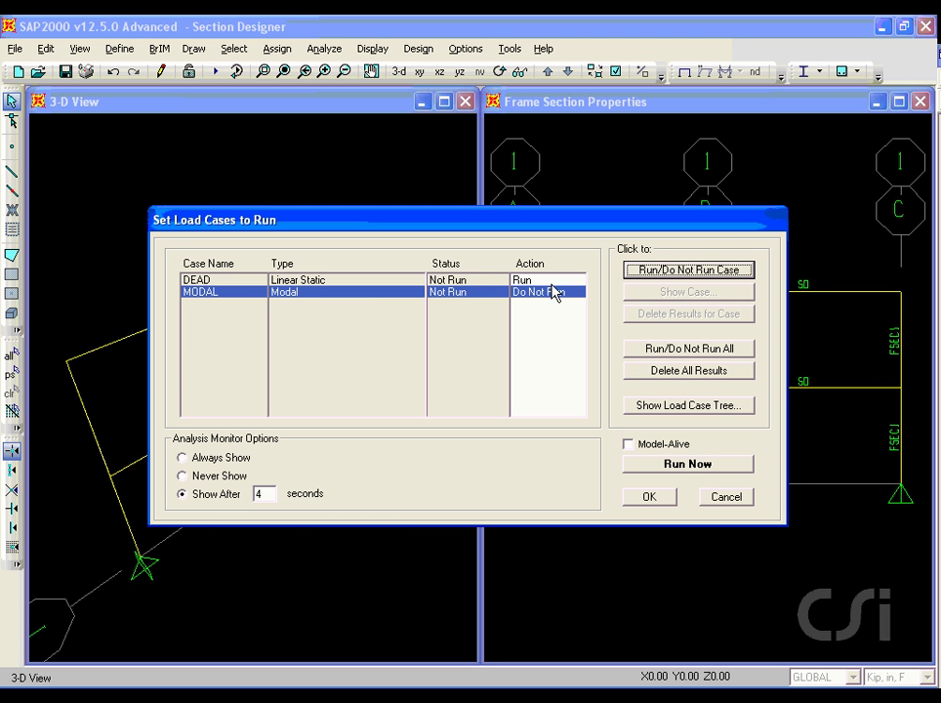
{"action": "left_click", "coordinate": [678, 465]}
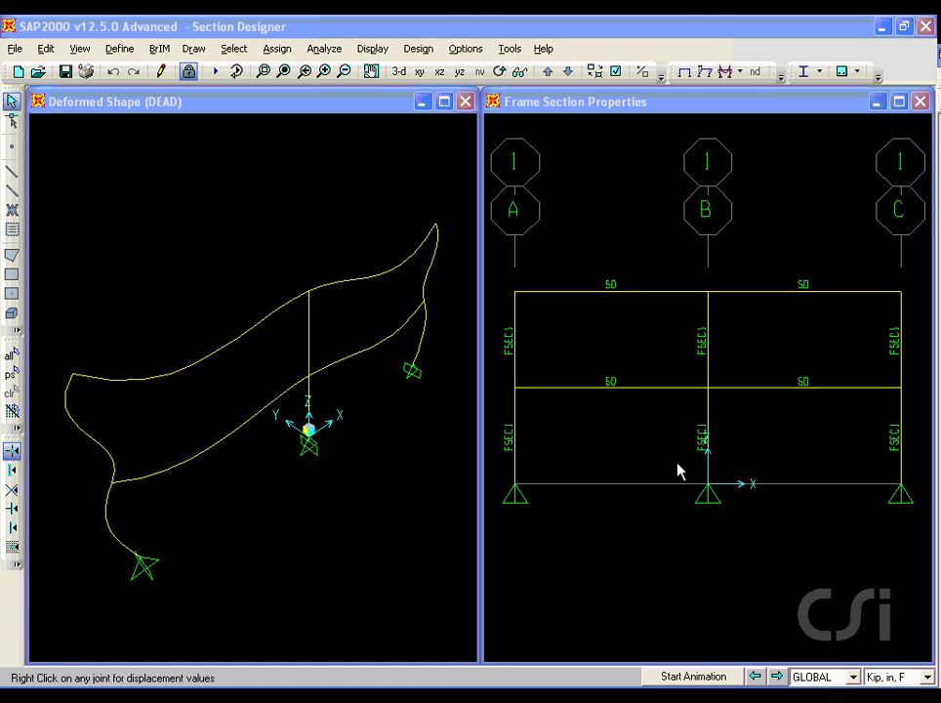
Start the concrete frame design check of the structure with the X-Z elevation view active
{"action": "left_click", "coordinate": [613, 256]}
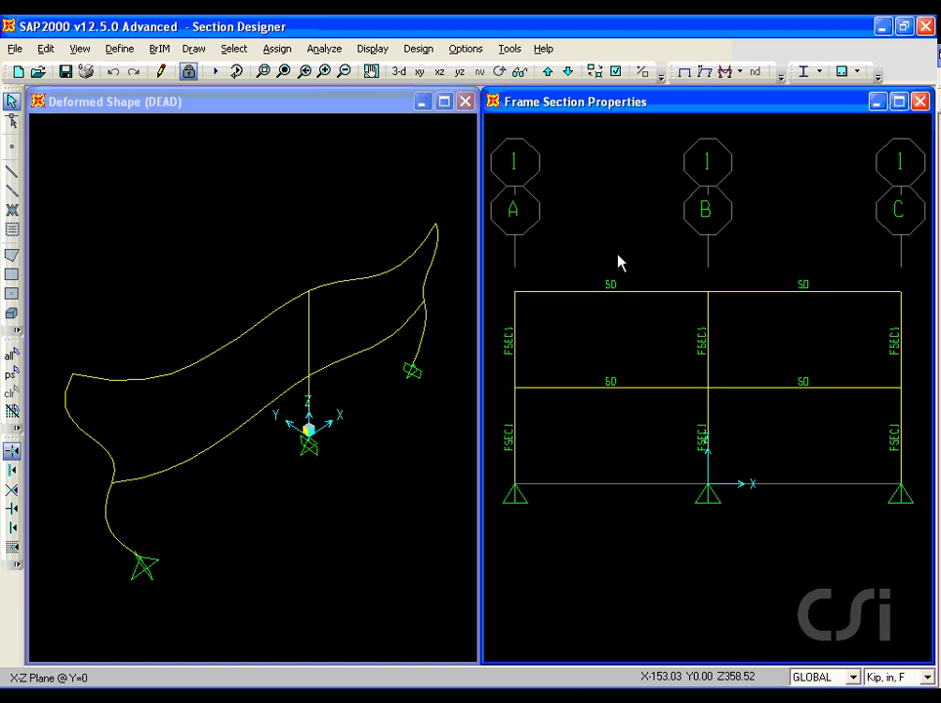
{"action": "left_click", "coordinate": [418, 48]}
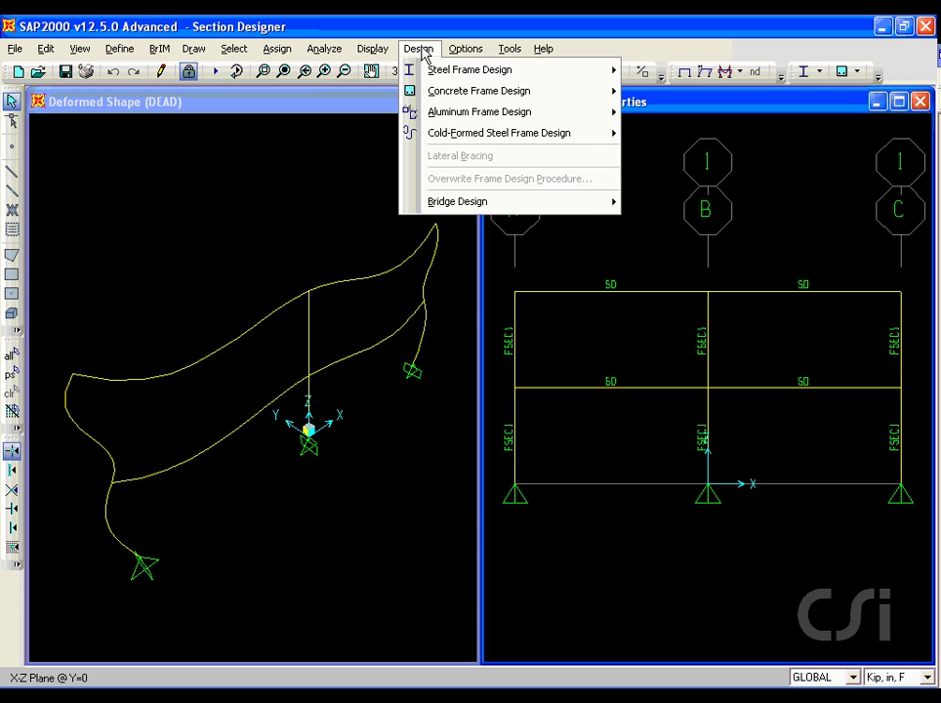
{"action": "mouse_move", "coordinate": [423, 93]}
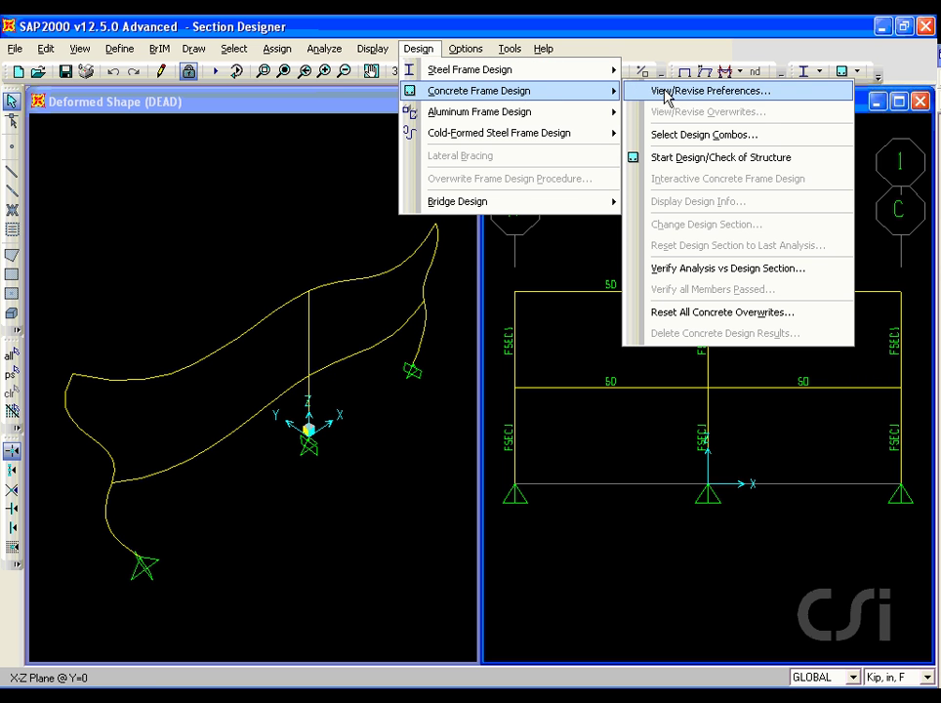
{"action": "left_click", "coordinate": [753, 166]}
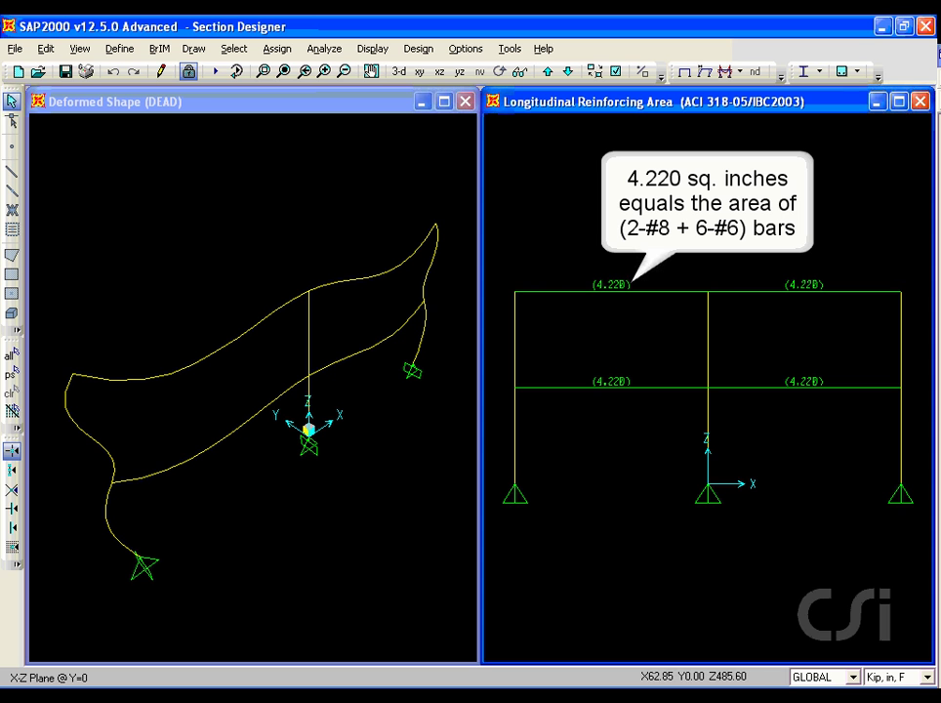
Open the design check information for the upper beam between grids A and B, then view and close its summary for station 288
{"action": "right_click", "coordinate": [637, 291]}
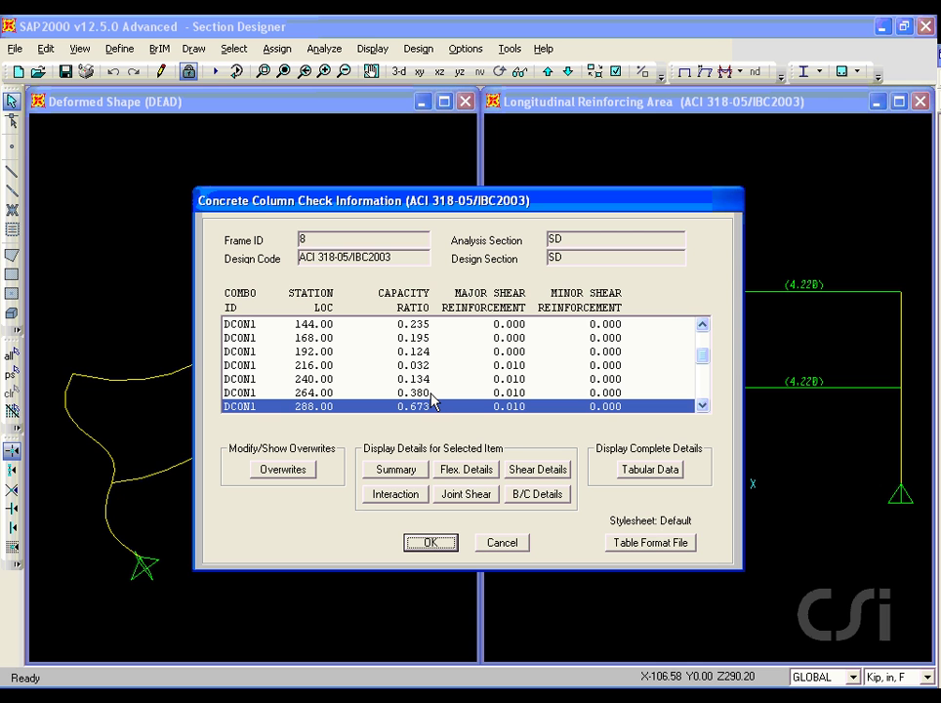
{"action": "left_click", "coordinate": [391, 472]}
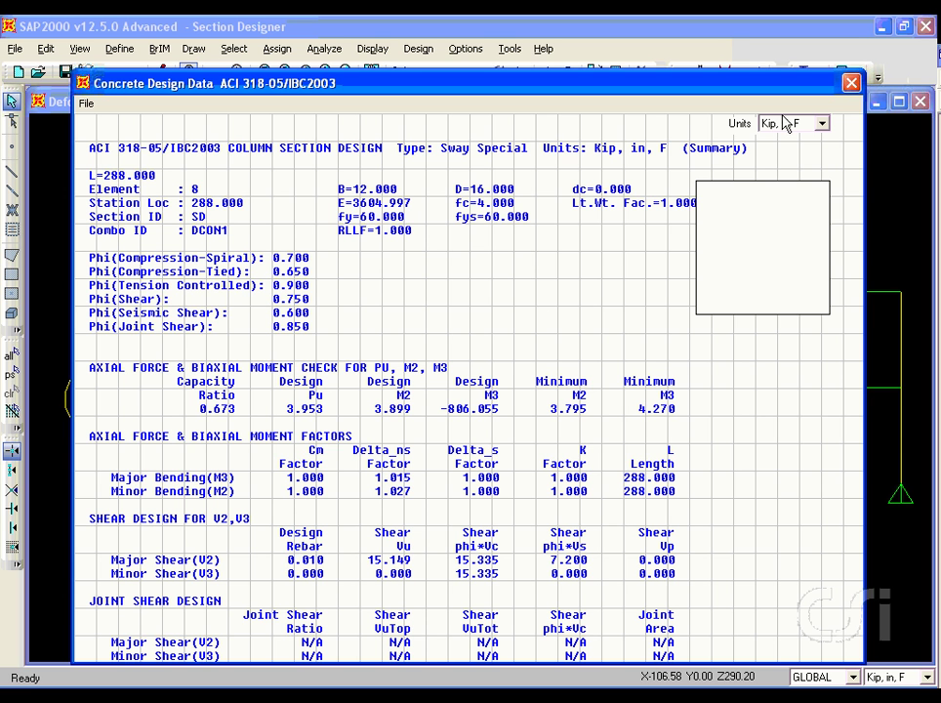
{"action": "left_click", "coordinate": [851, 84]}
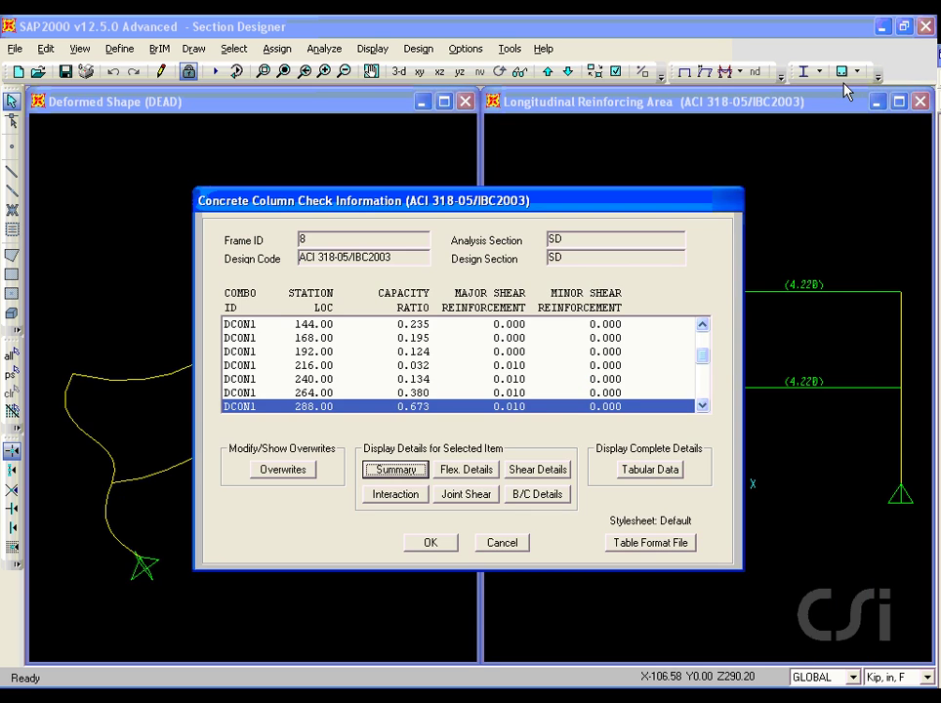
Review all columns of the beam's tabular concrete design data, then close the table and the check information
{"action": "left_click", "coordinate": [654, 471]}
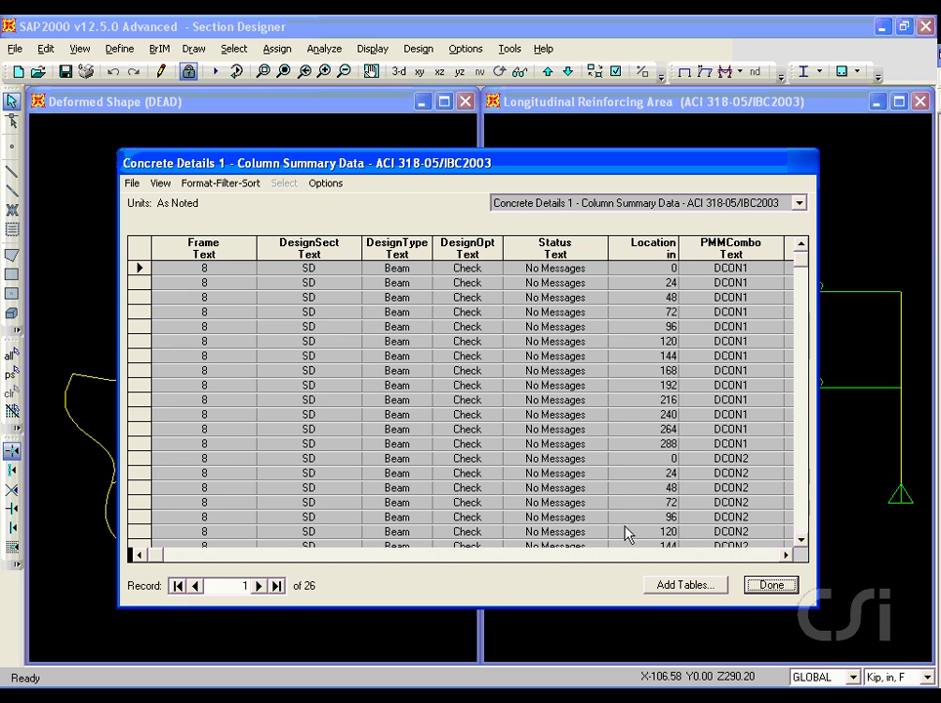
{"action": "left_click", "coordinate": [787, 554]}
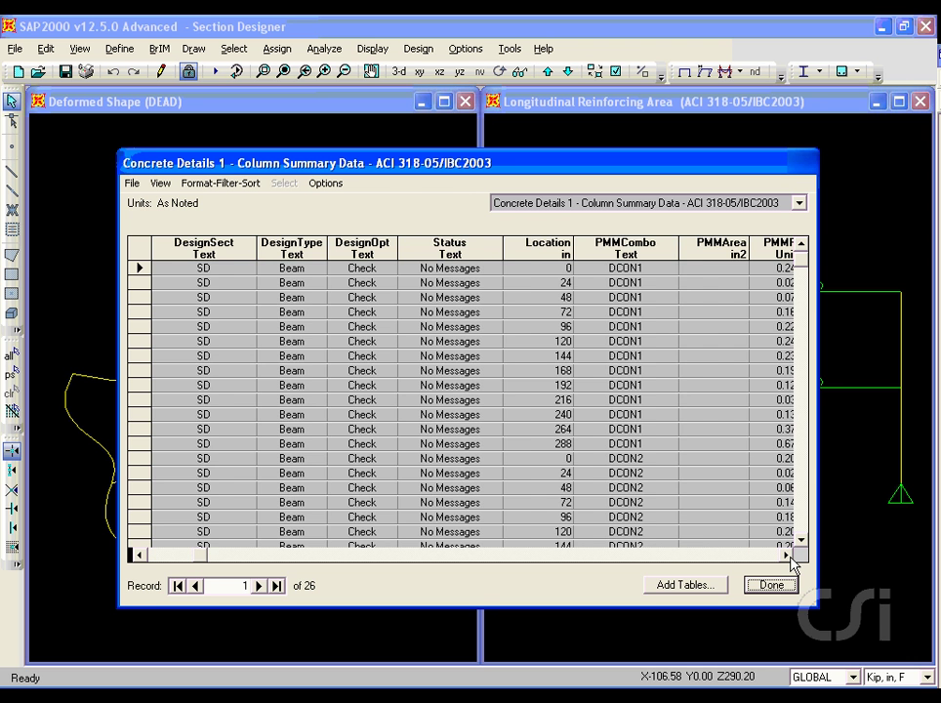
{"action": "left_click", "coordinate": [787, 555]}
{"action": "left_click", "coordinate": [787, 555]}
{"action": "left_click", "coordinate": [787, 554]}
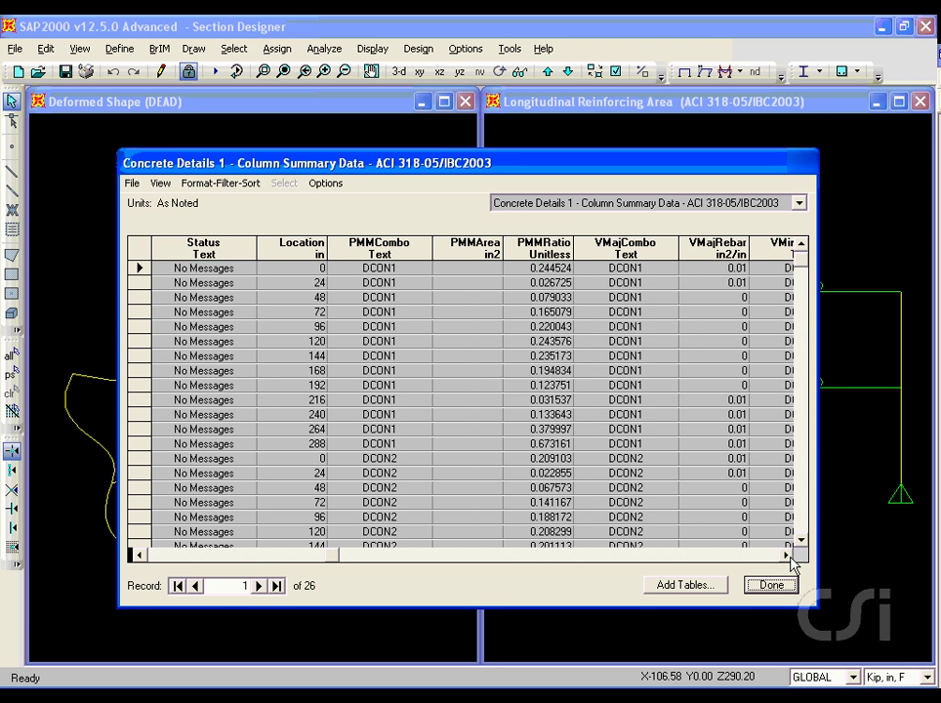
{"action": "left_click", "coordinate": [786, 554]}
{"action": "left_click", "coordinate": [787, 554]}
{"action": "left_click", "coordinate": [787, 554]}
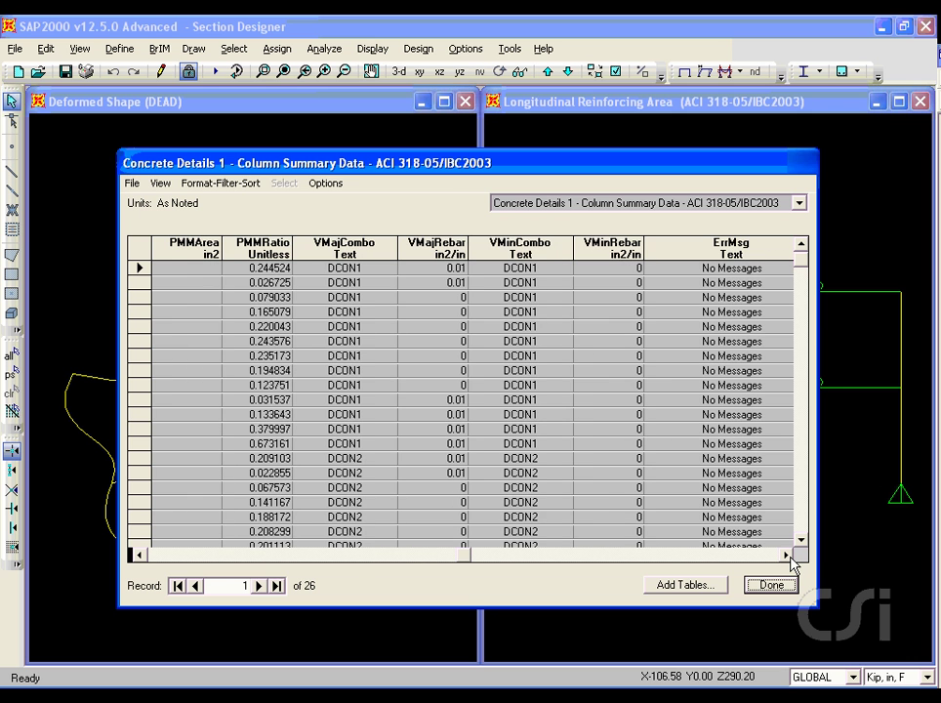
{"action": "left_click", "coordinate": [770, 586]}
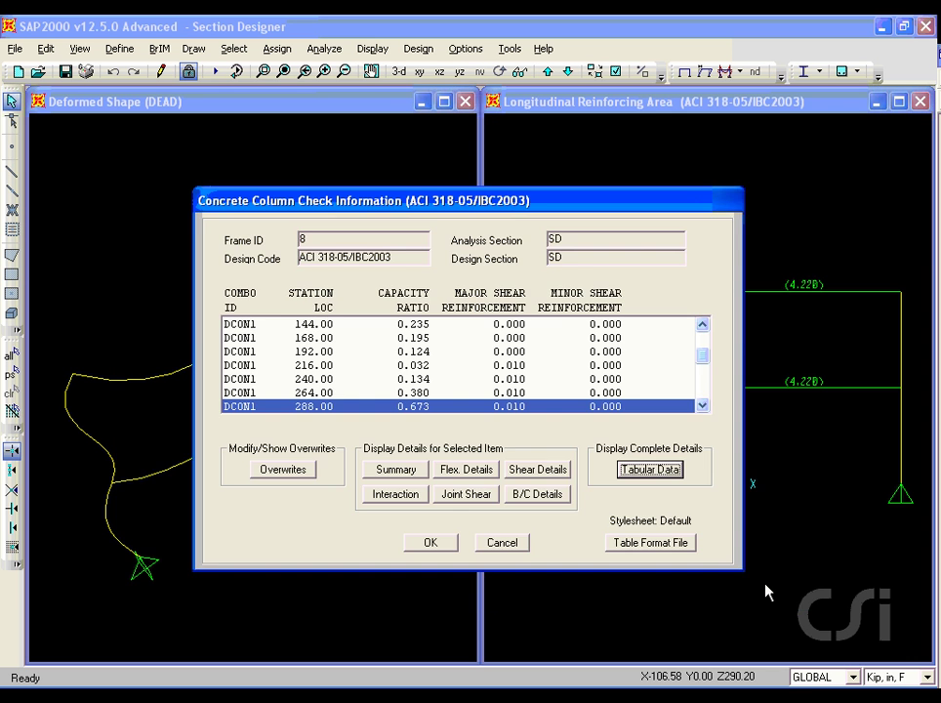
{"action": "left_click", "coordinate": [444, 549]}
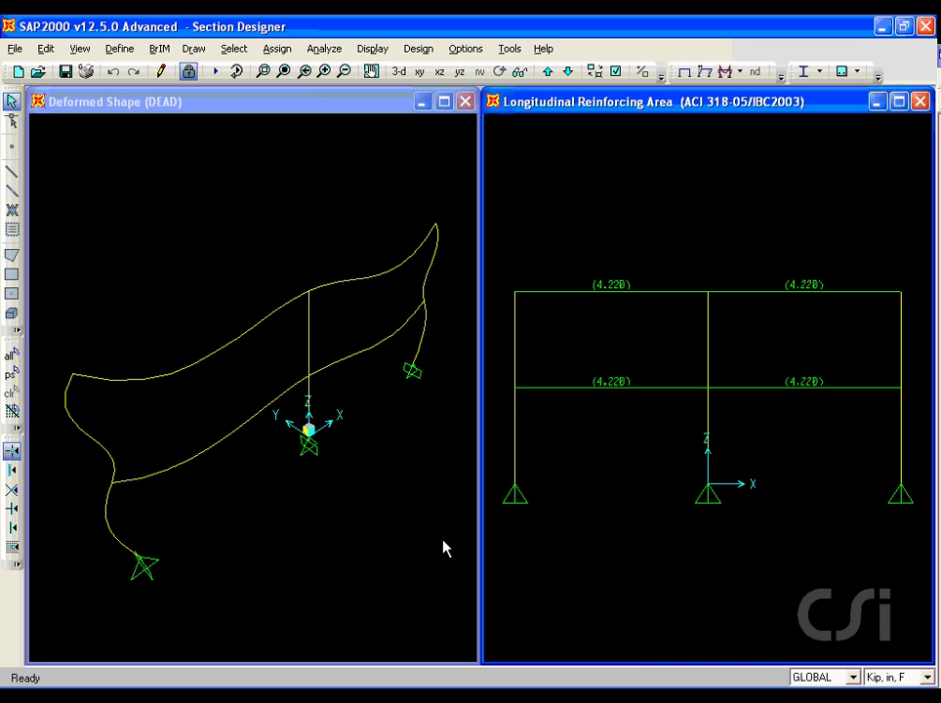